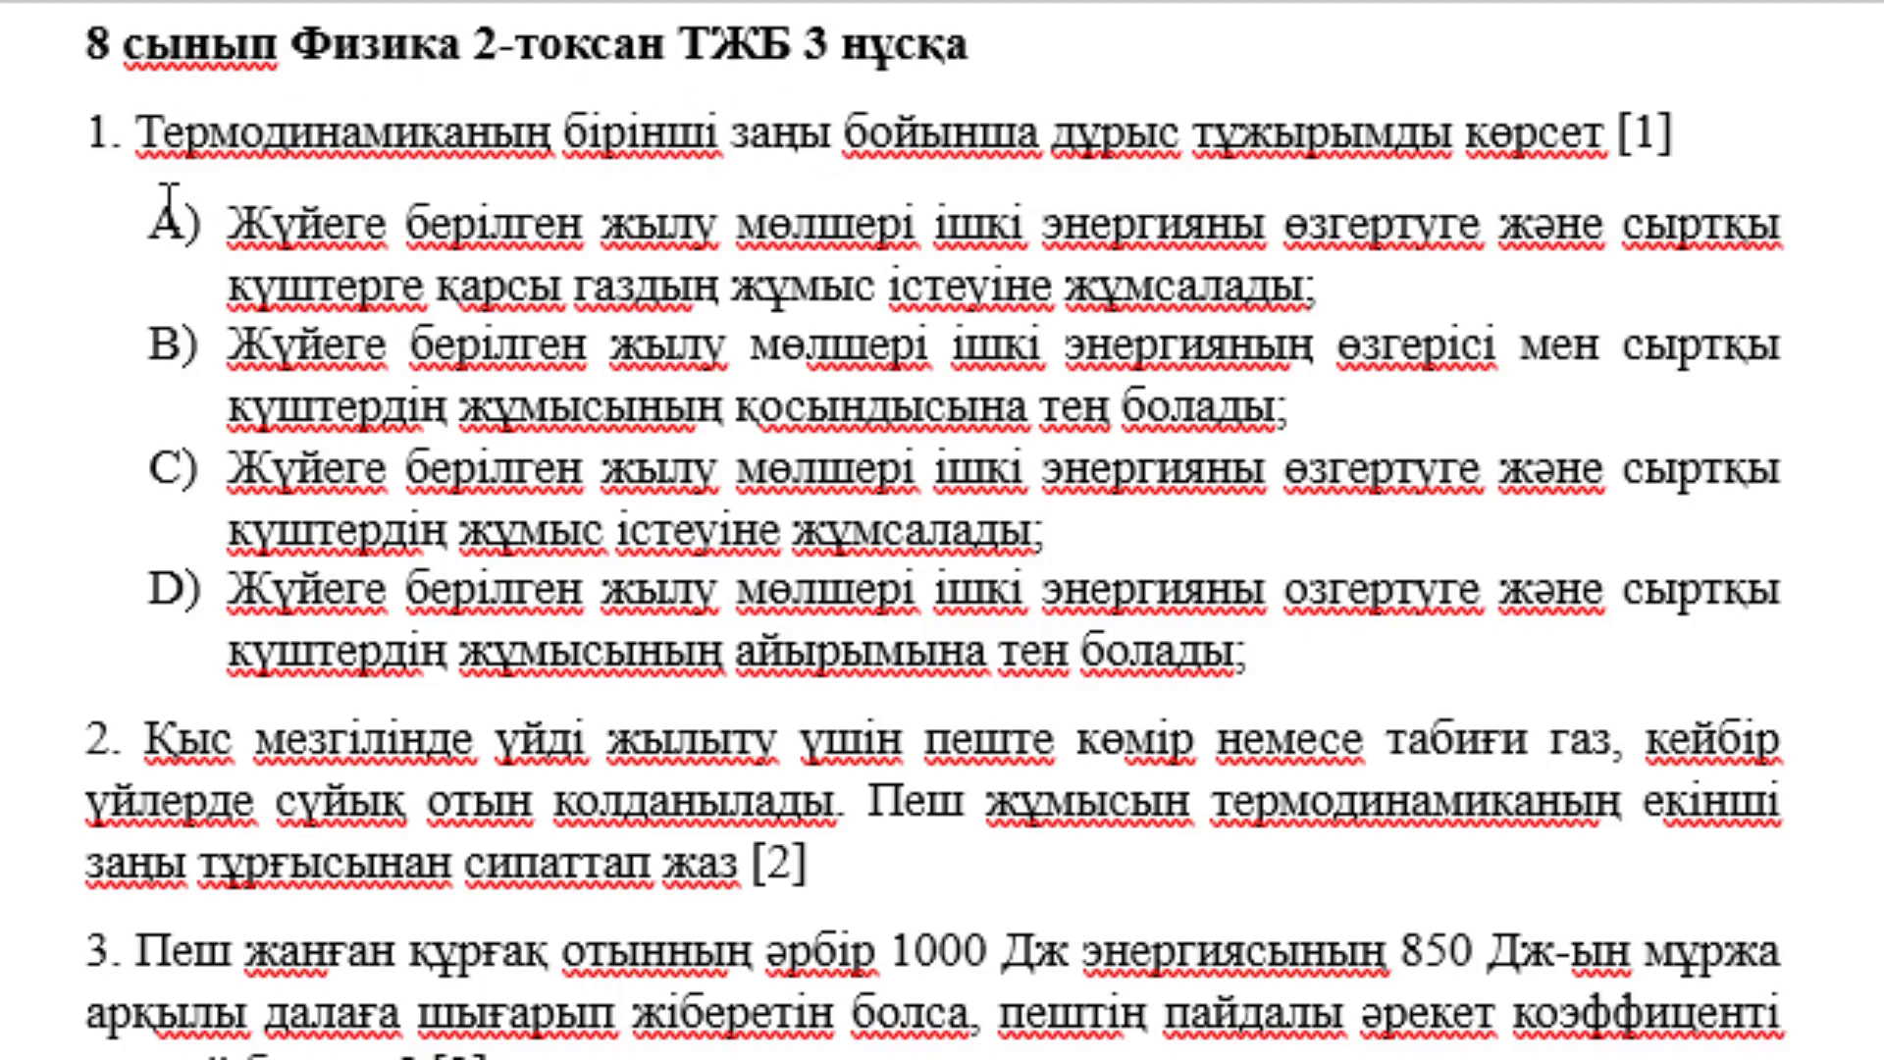
# Step: Scroll past question 3, placing the cursor after it, until questions 7–10 are in view
pyautogui.scroll(-2, 800, 368)
pyautogui.scroll(-3, 284, 314)
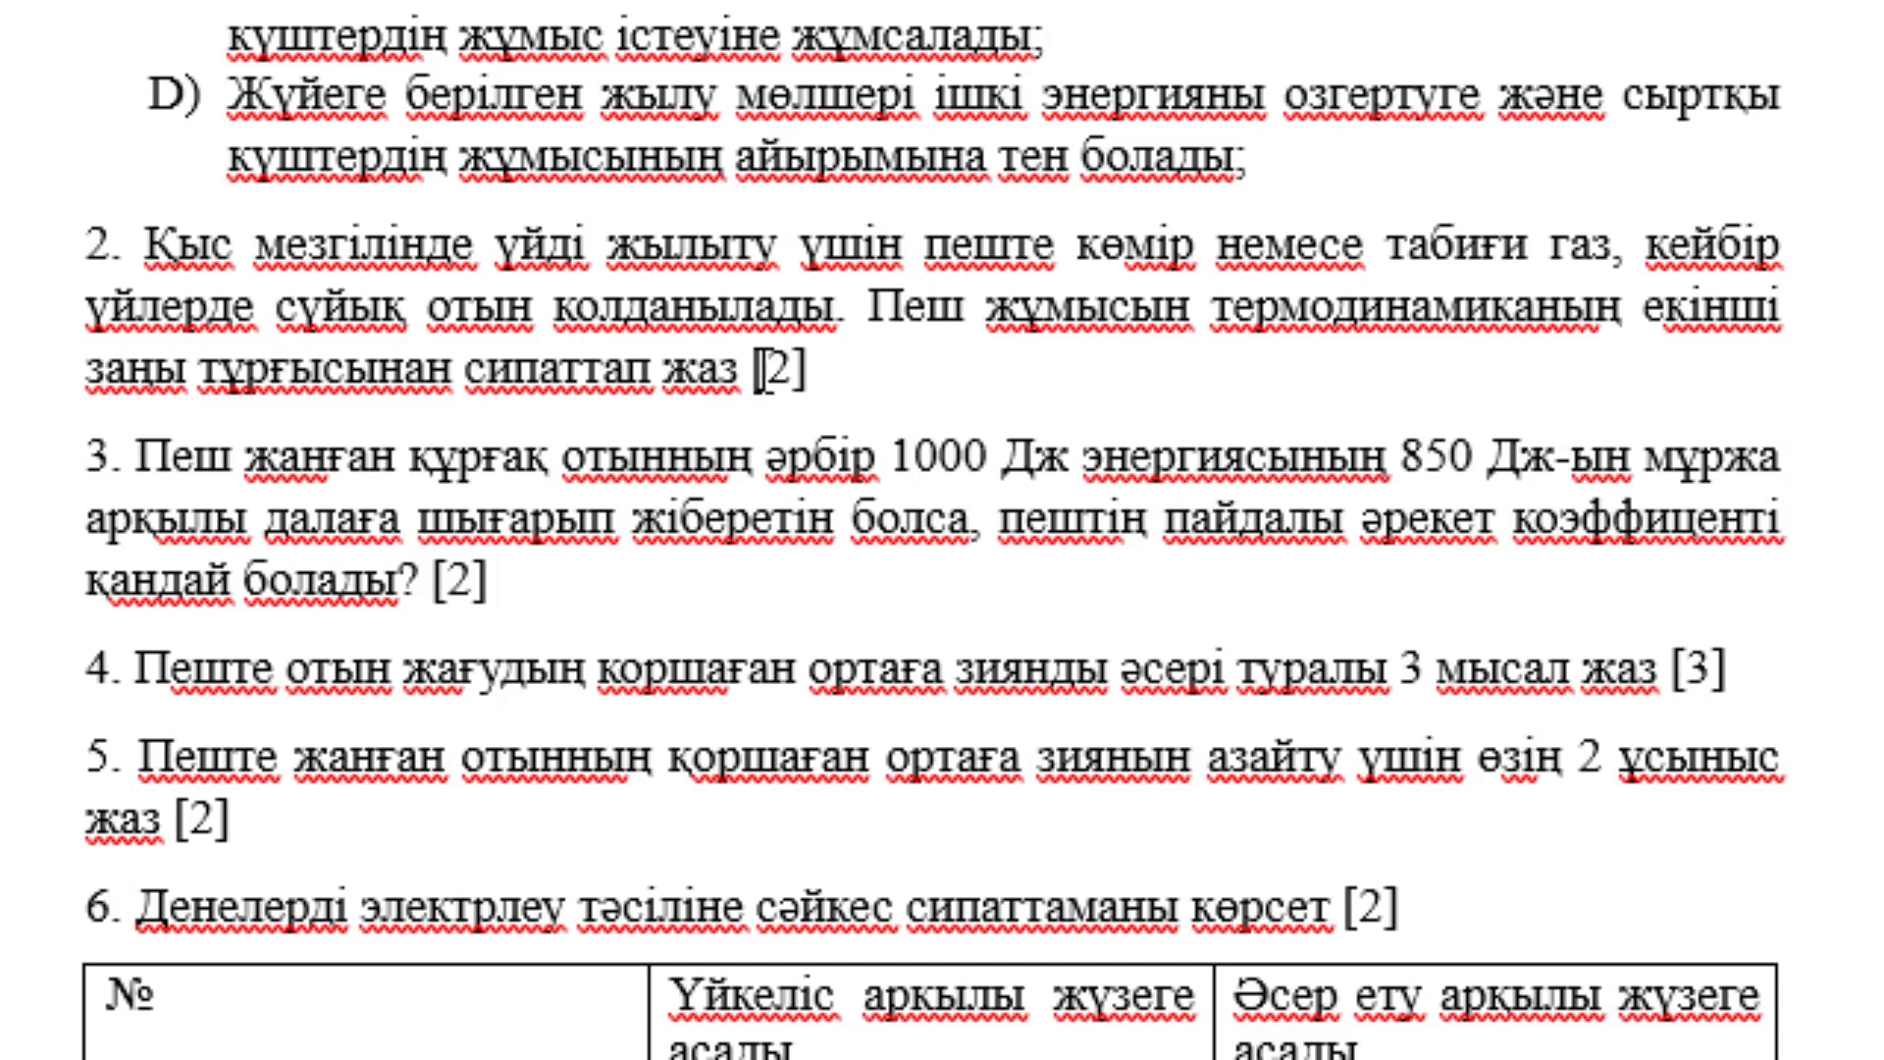
pyautogui.scroll(-4, 853, 363)
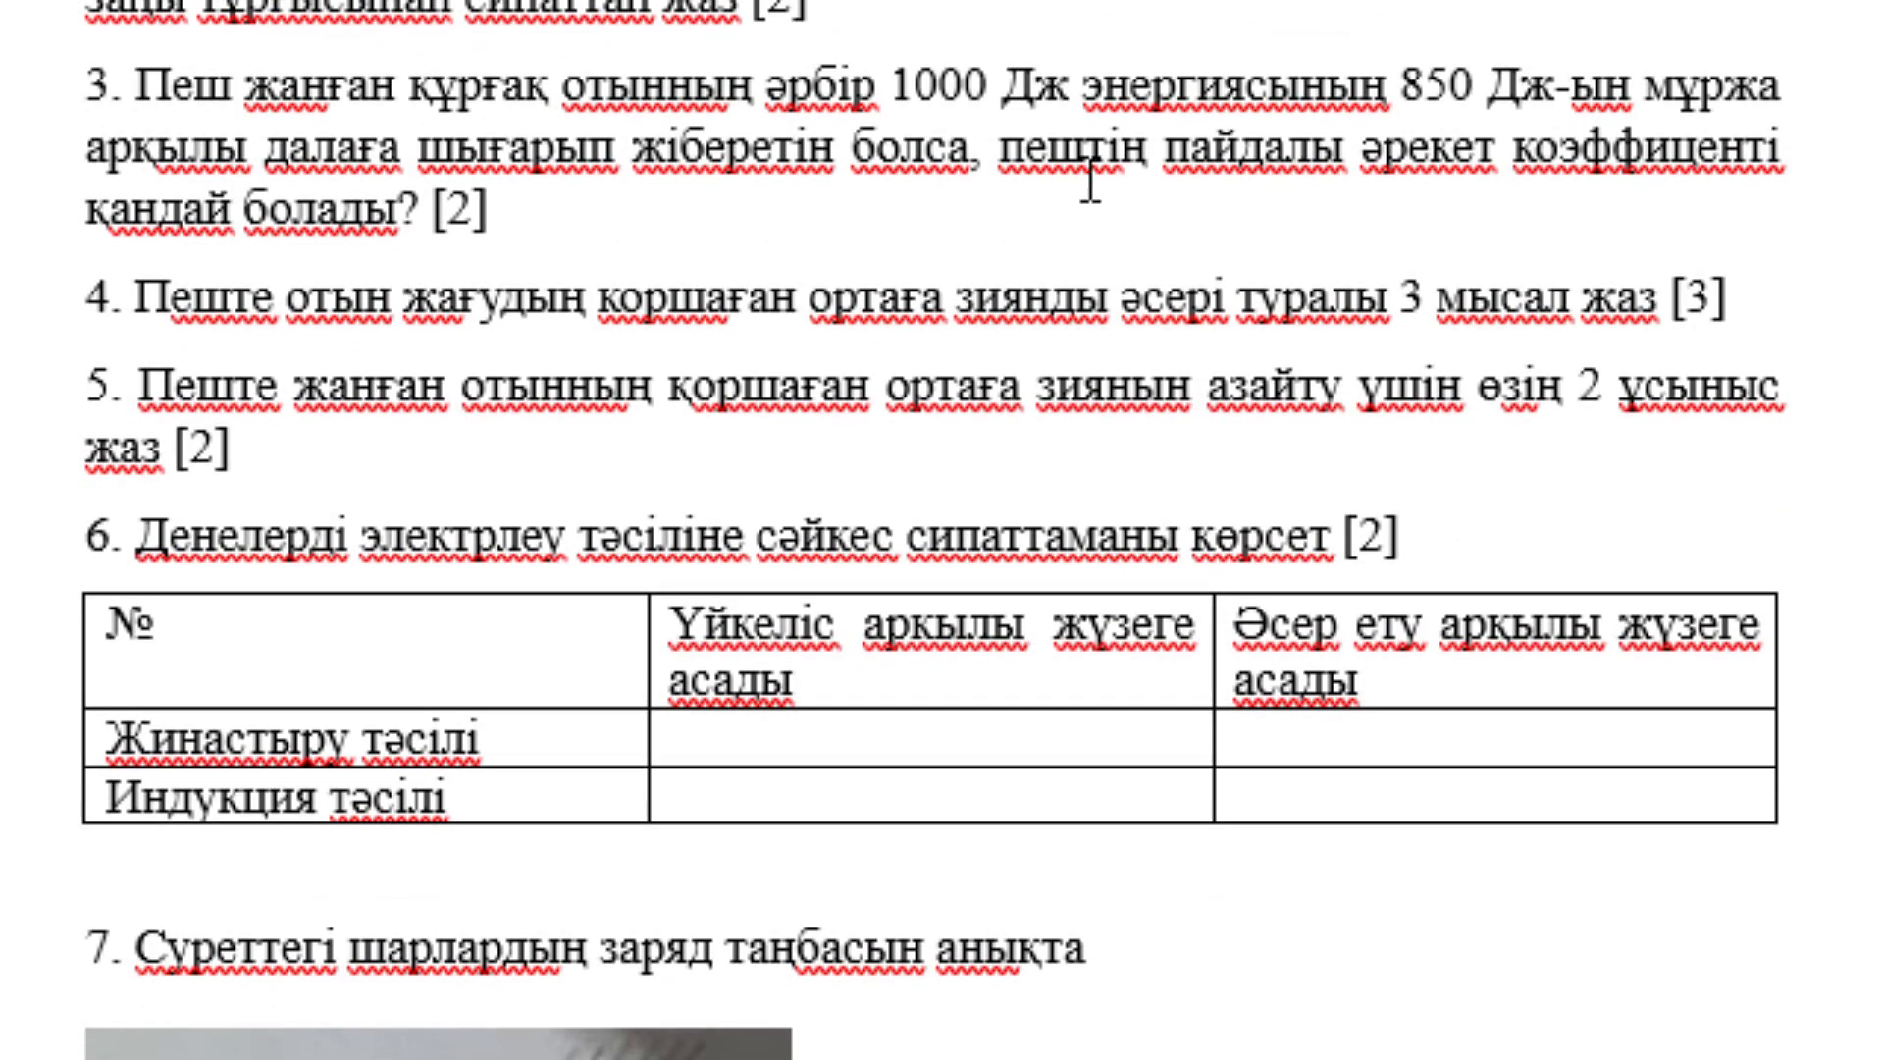
pyautogui.click(575, 260)
pyautogui.scroll(-3, 1162, 341)
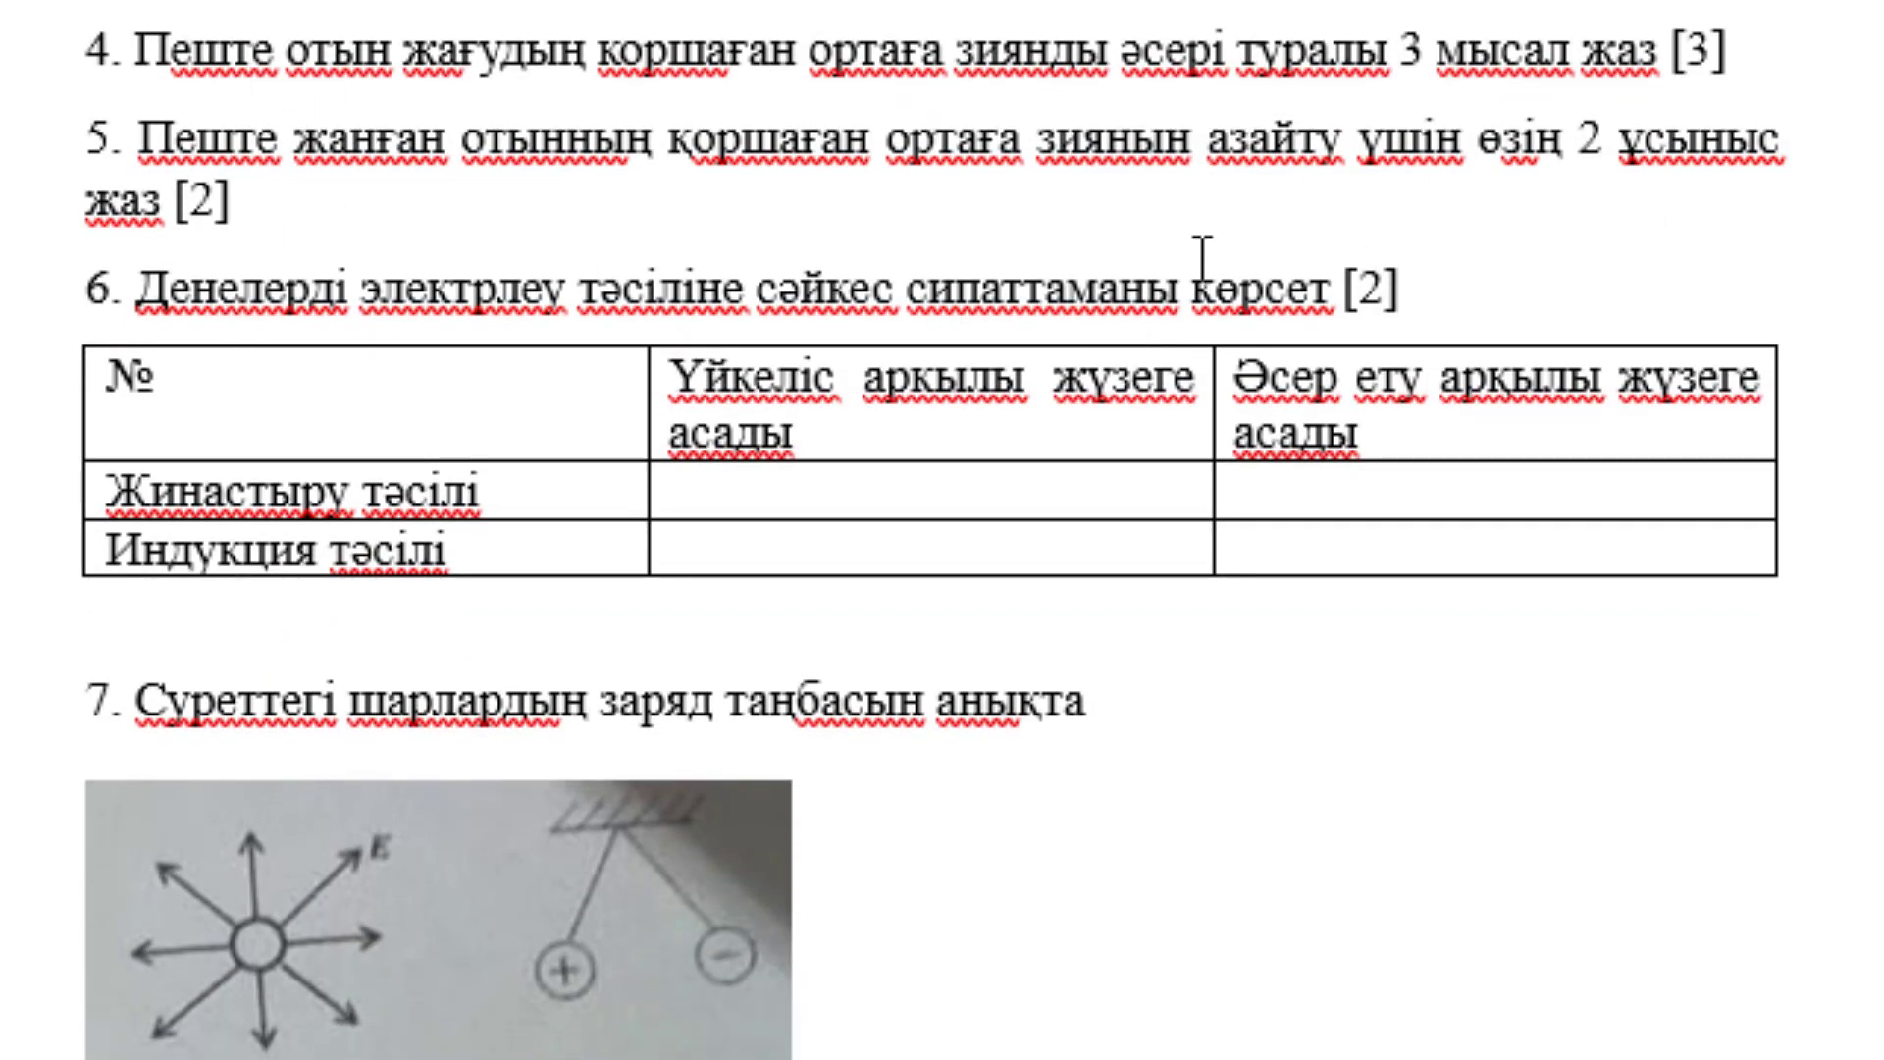
pyautogui.moveTo(927, 736)
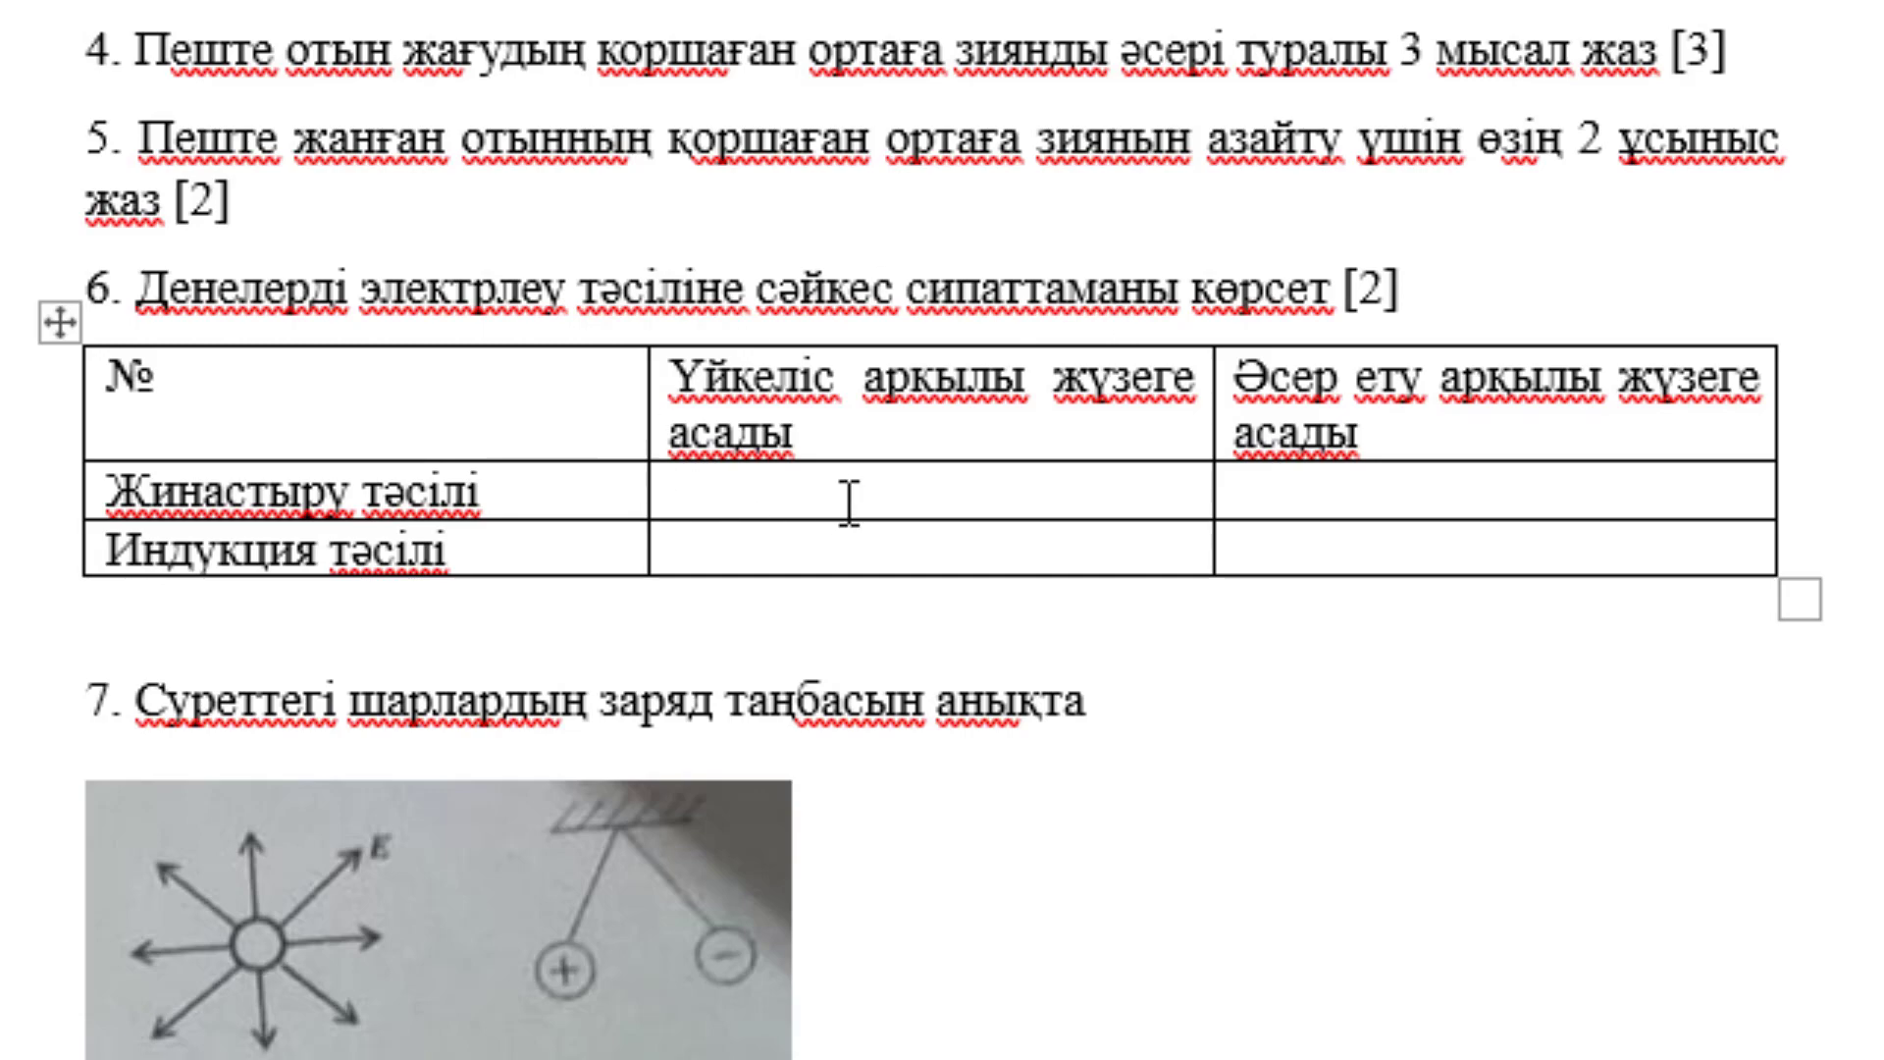
pyautogui.scroll(-3, 849, 503)
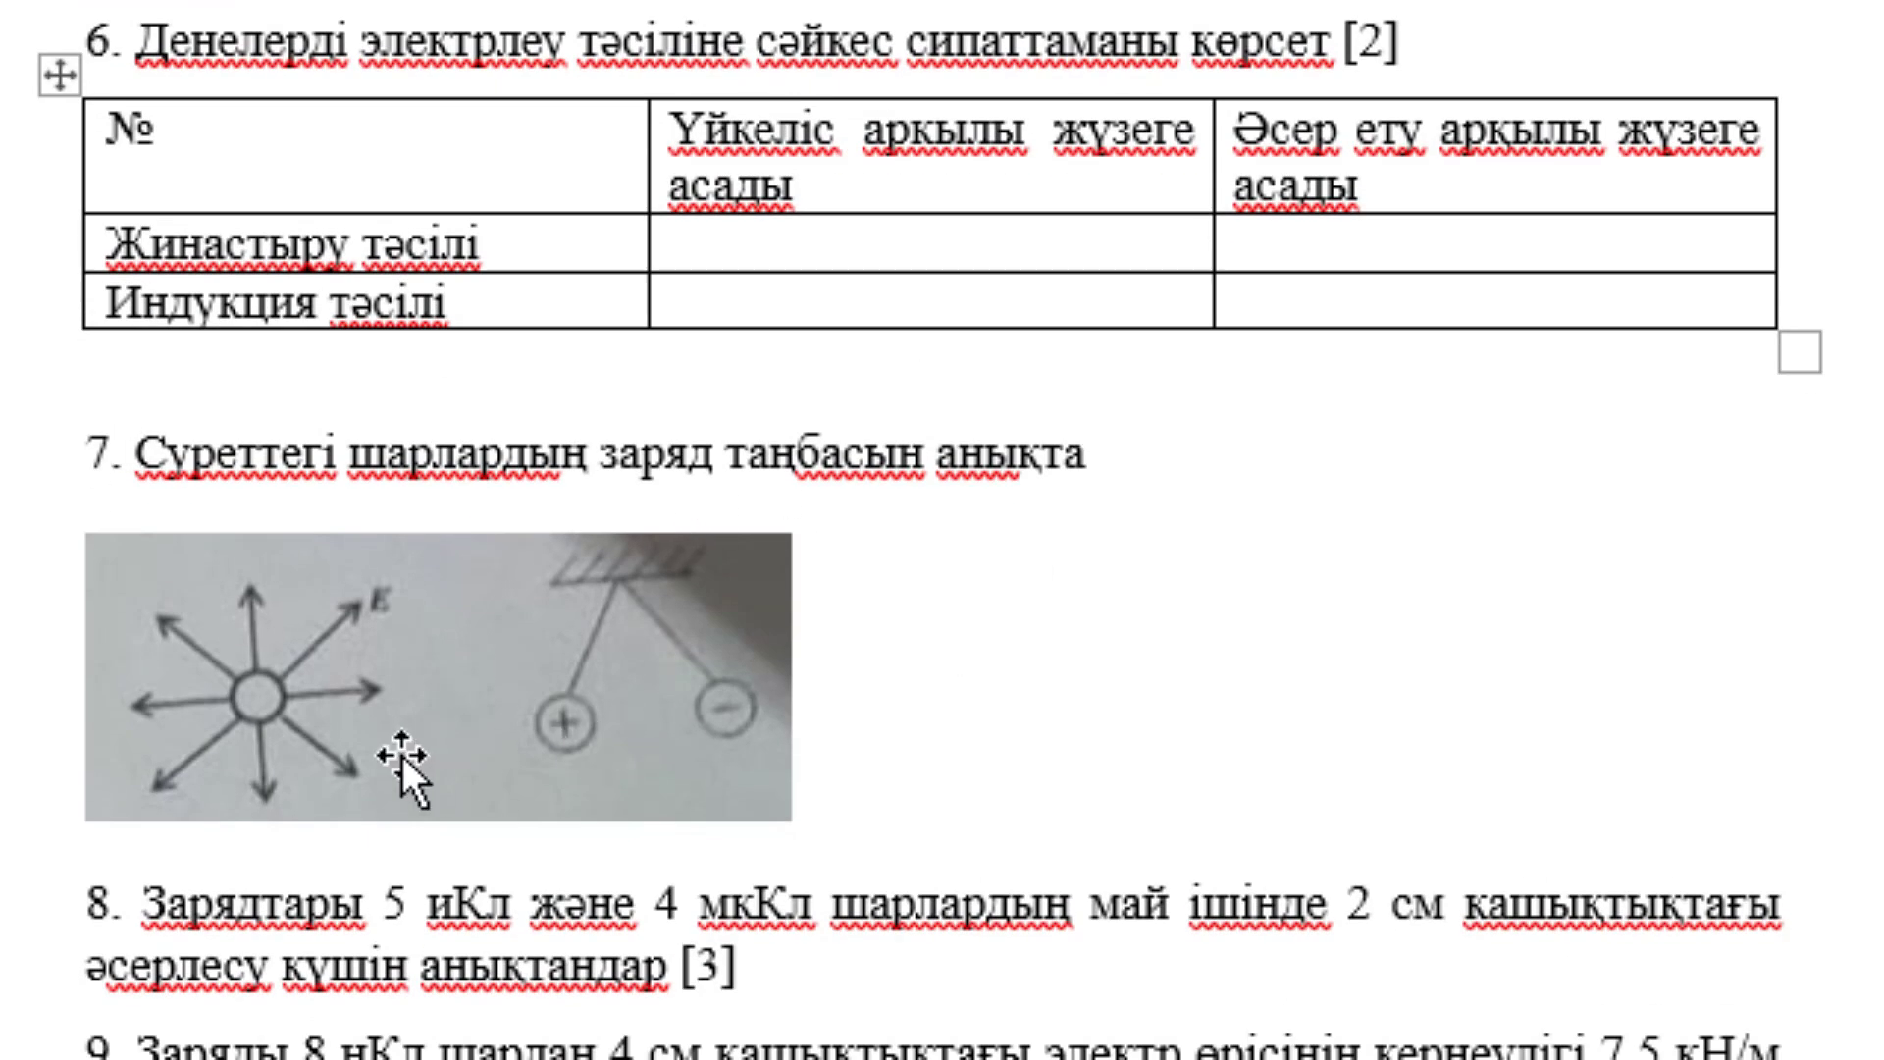
pyautogui.scroll(-3, 402, 755)
pyautogui.scroll(-1, 971, 687)
pyautogui.write('жылыту үшін пайдаланылатын жылуға айналады. Жанармай энергиясының тағы бір бөлігі пешті')
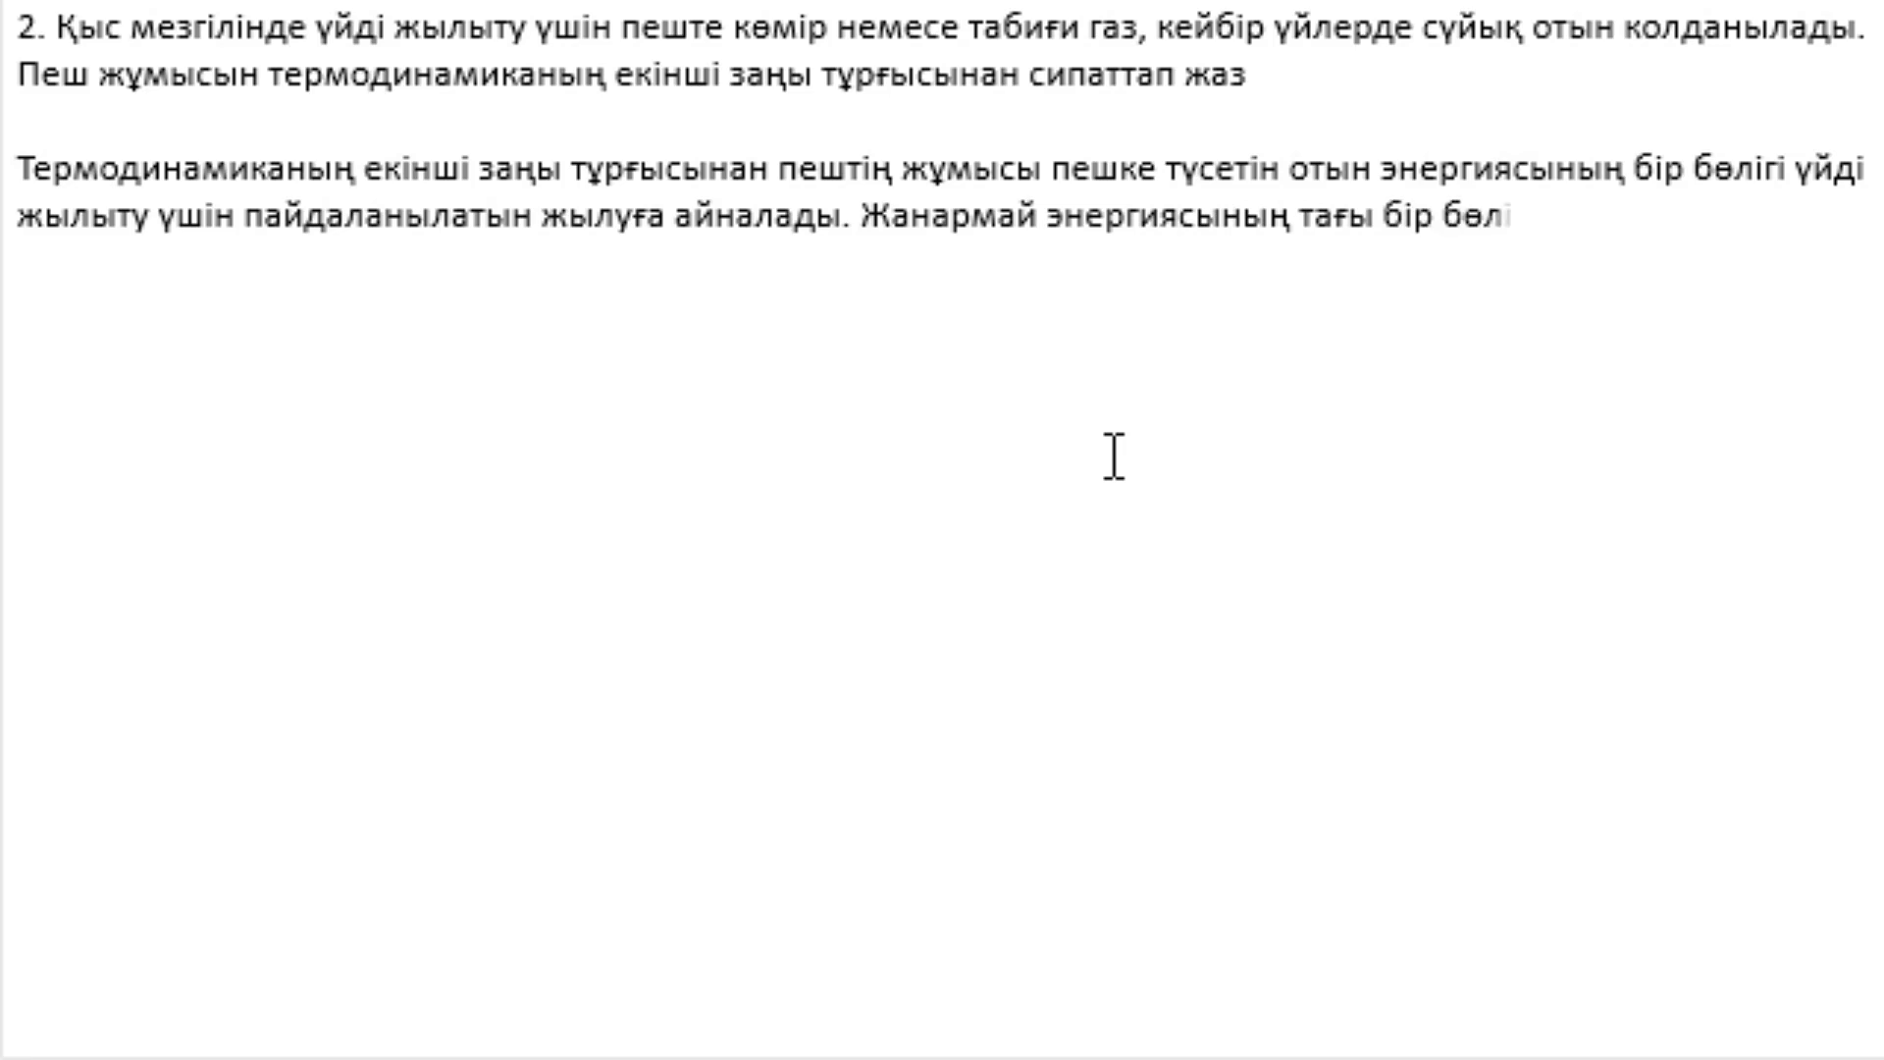
# Step: Finish the sentence on heat escaping through the stove's walls, chimney and combustion products, then begin the next sentence
pyautogui.write('қа')
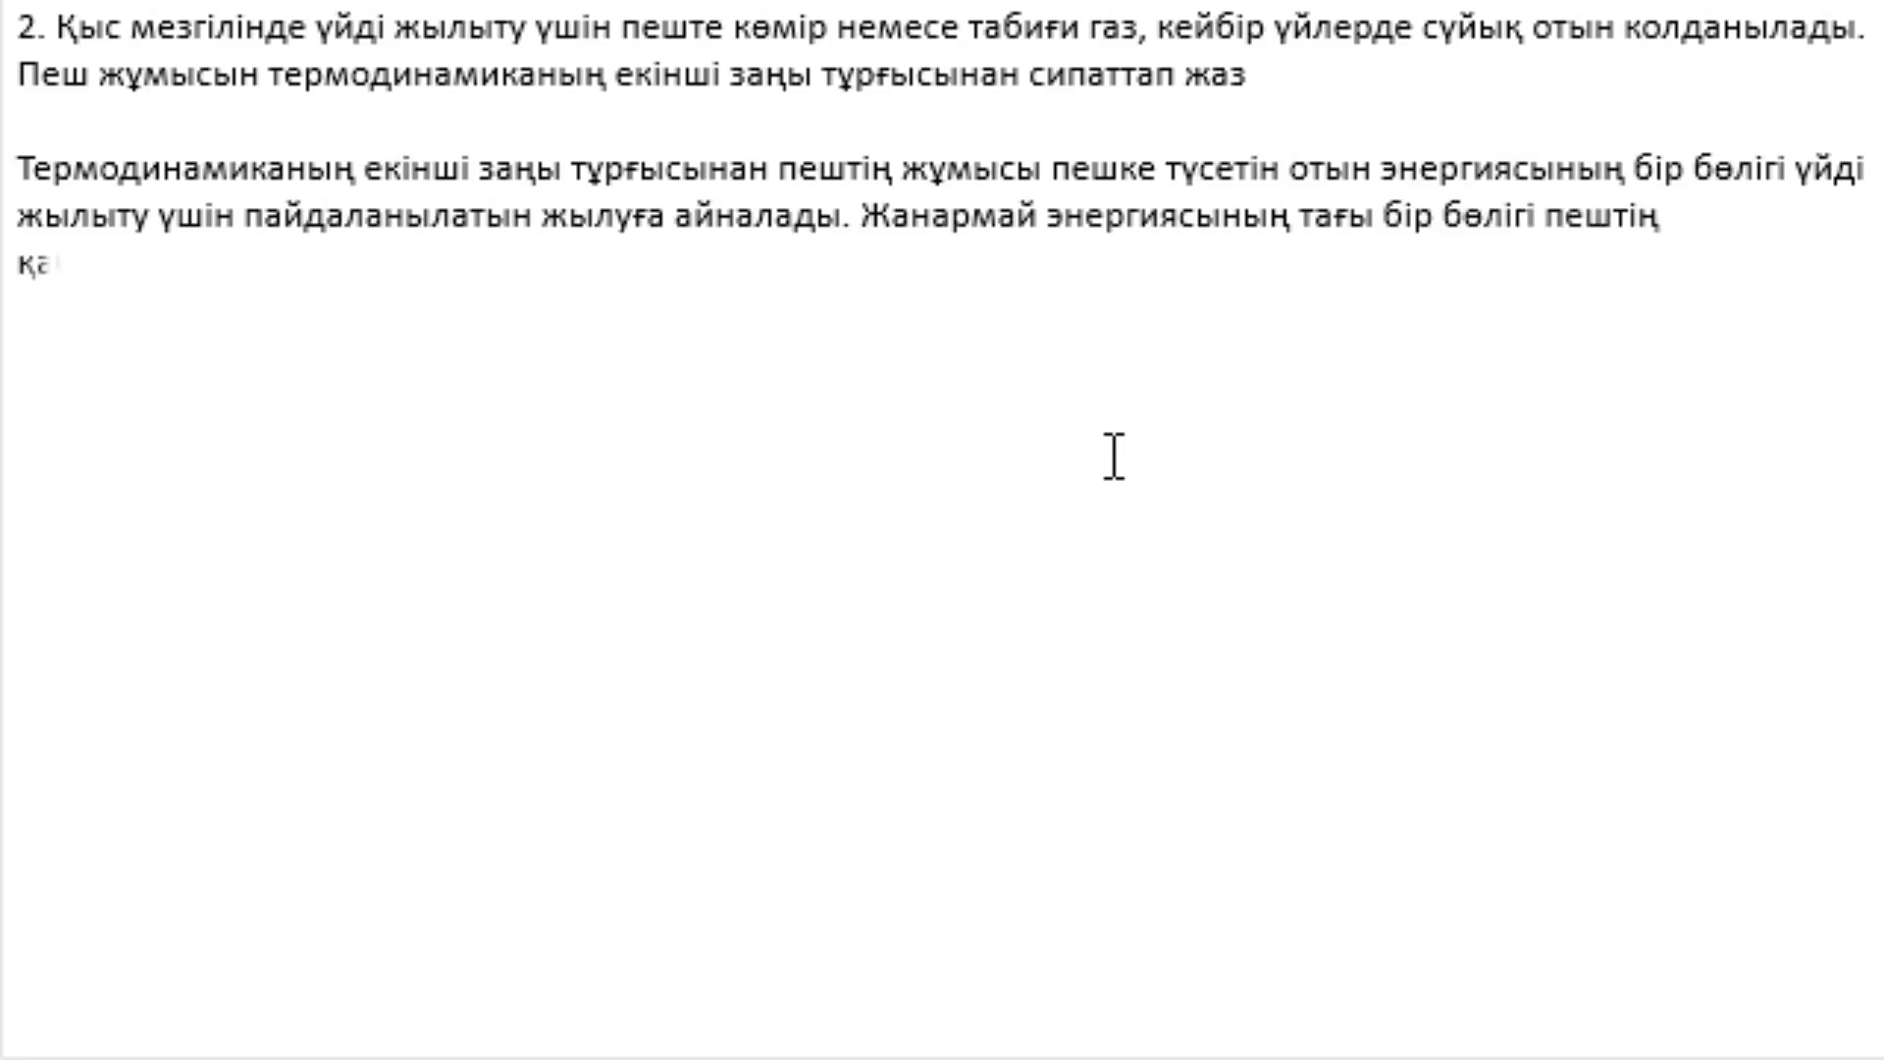
pyautogui.write('бырғалары, ')
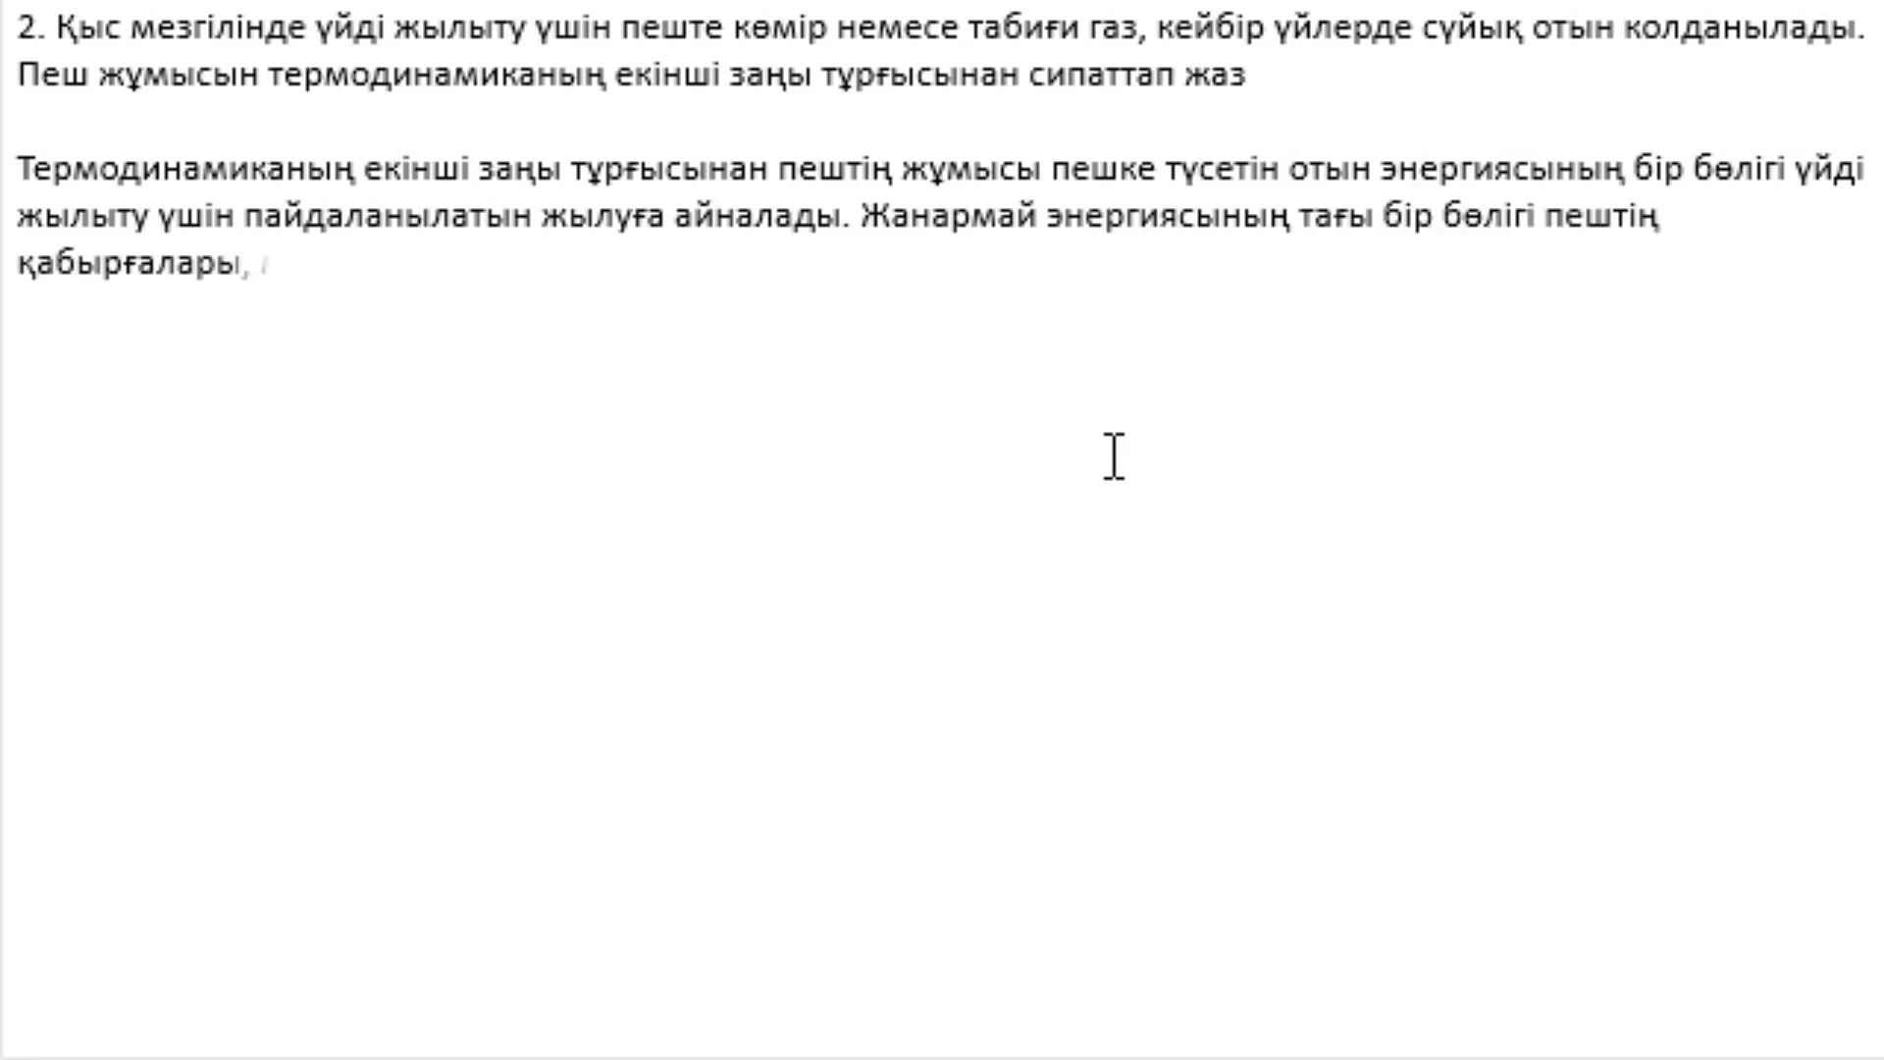
pyautogui.write('мұржасы жән')
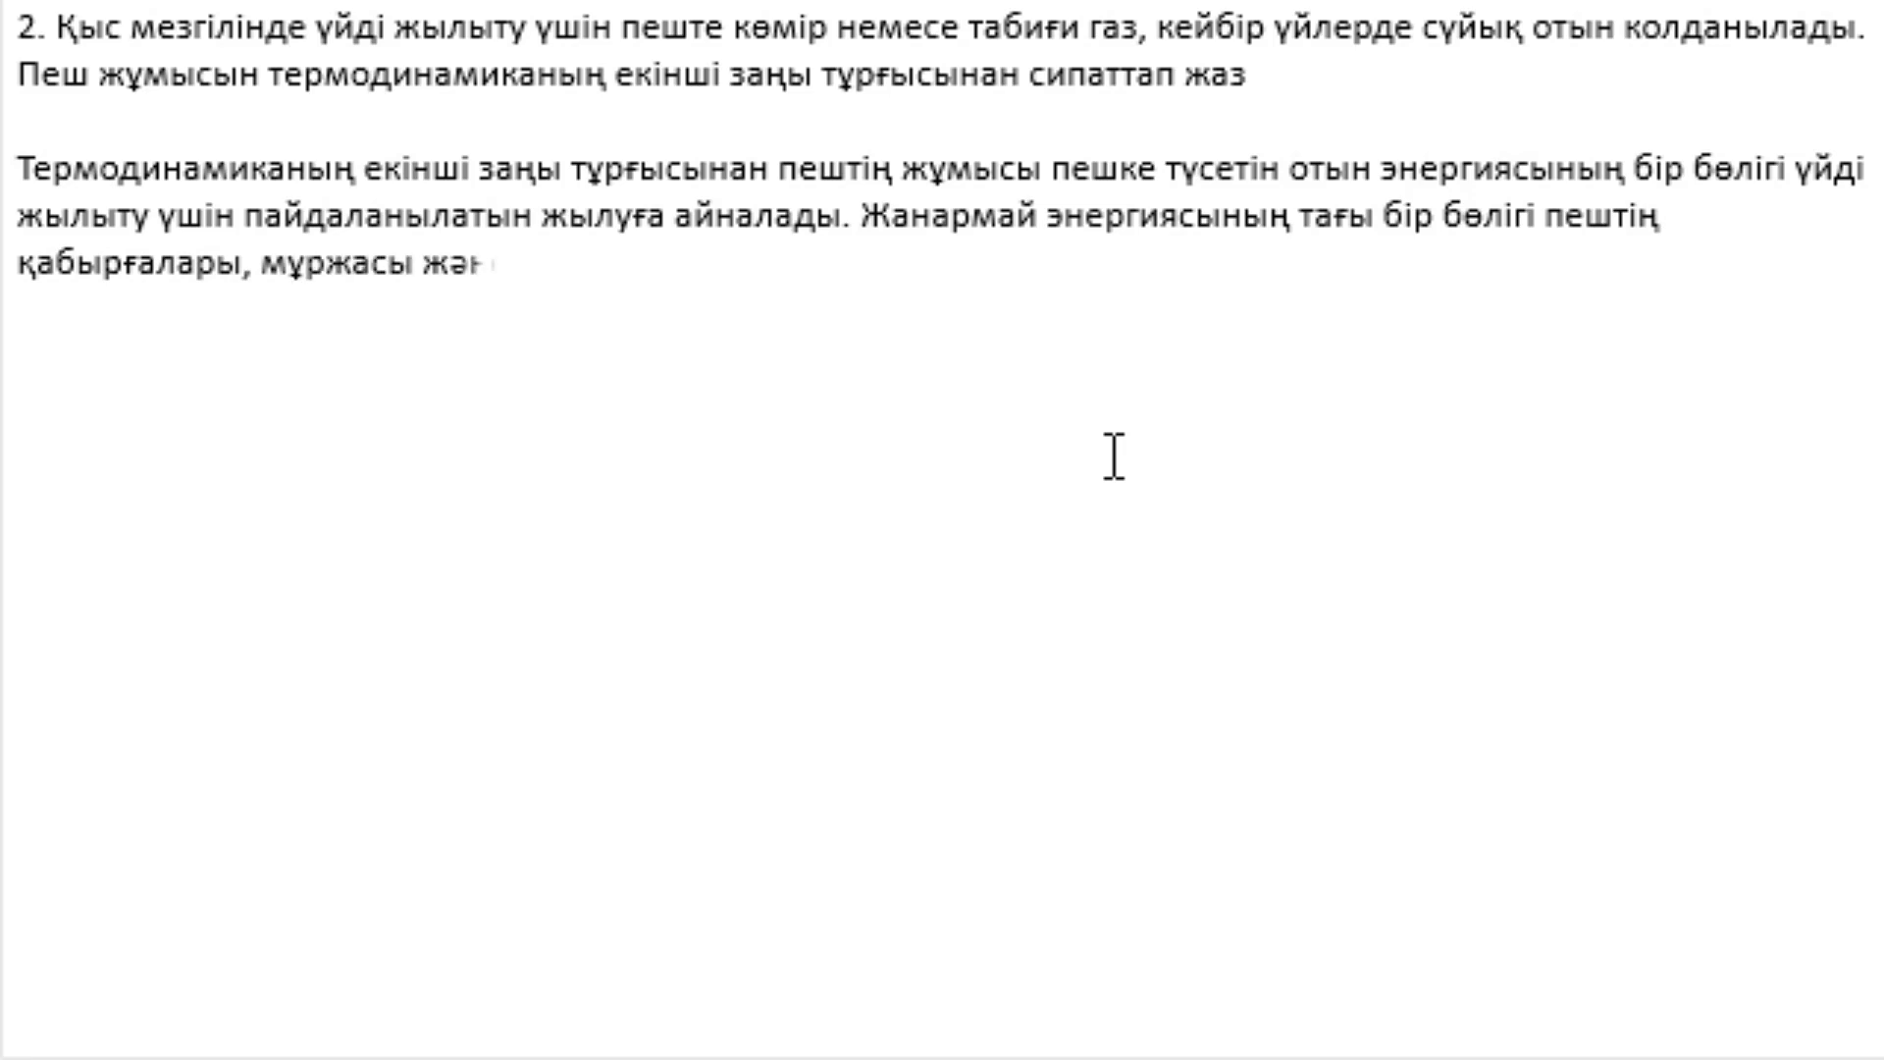
pyautogui.write('е жану өнімдері арқ')
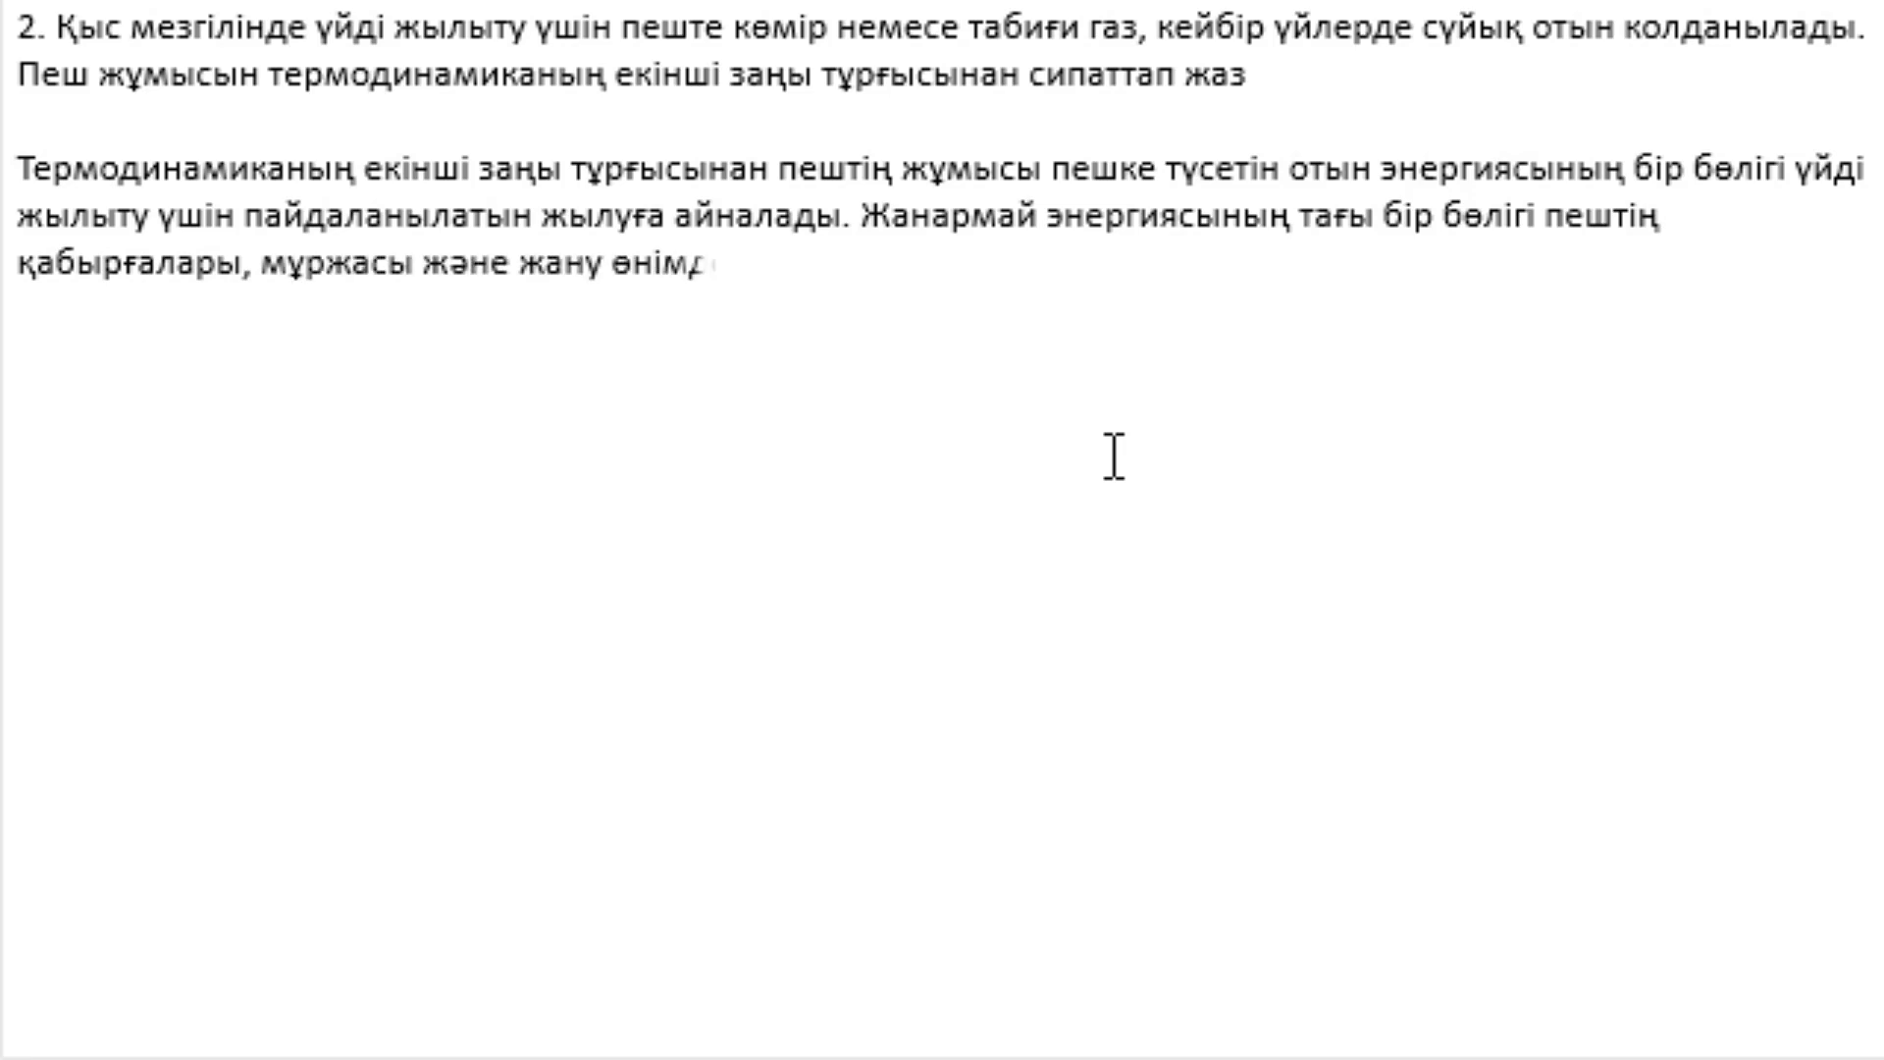
pyautogui.write('ылы қ')
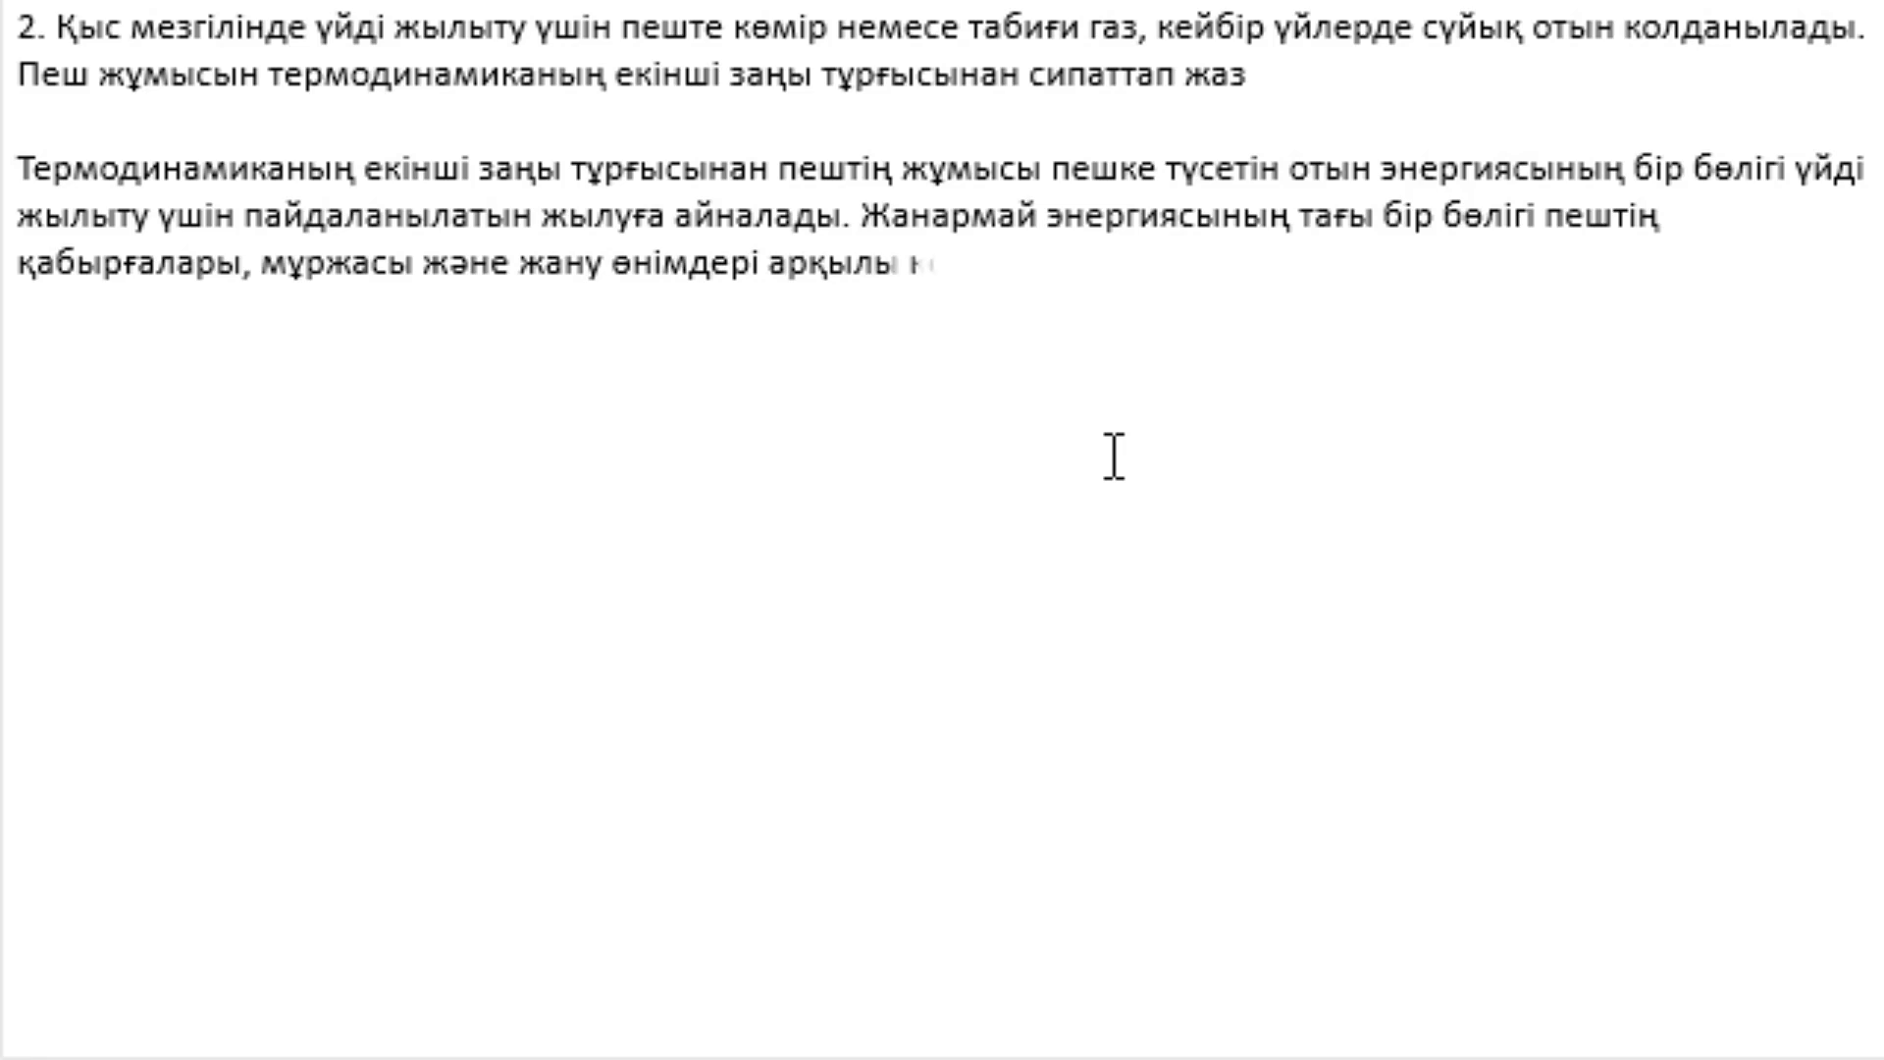
pyautogui.write('оршаған ортаға түсетін ж')
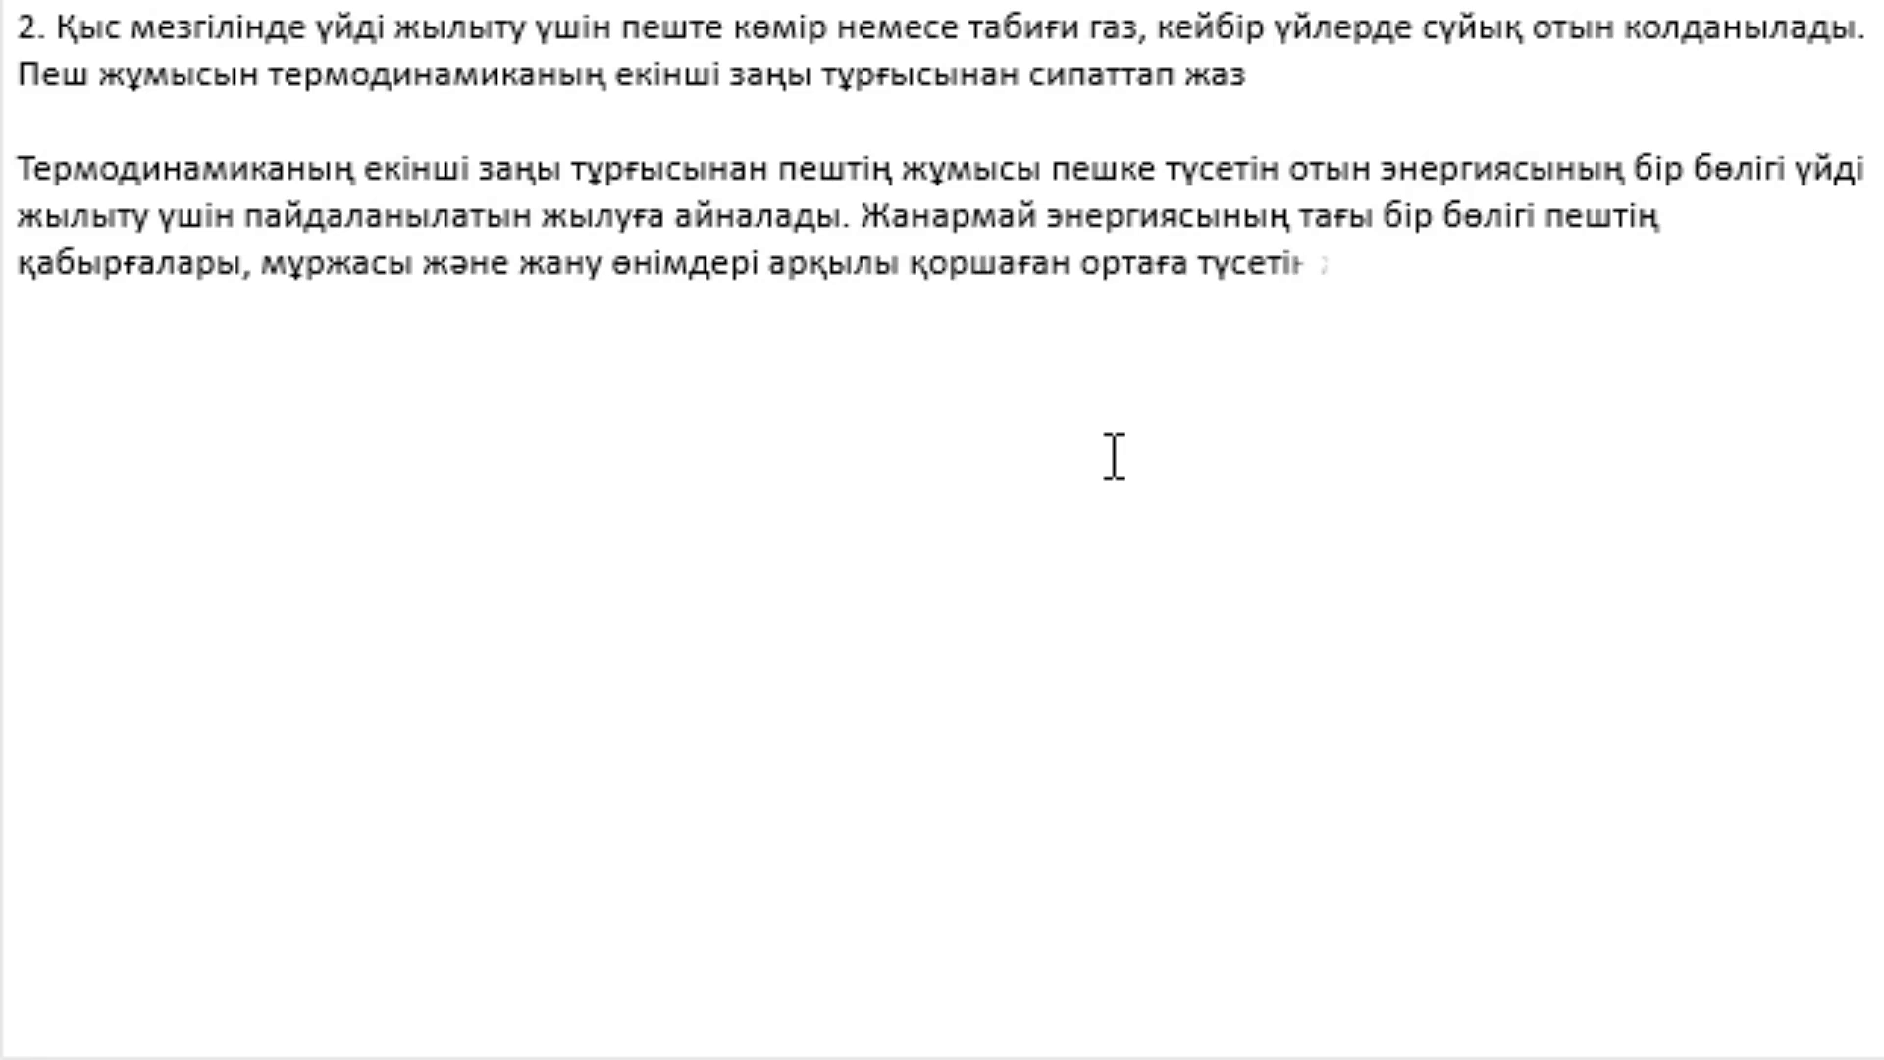
pyautogui.write('ылу түрінд')
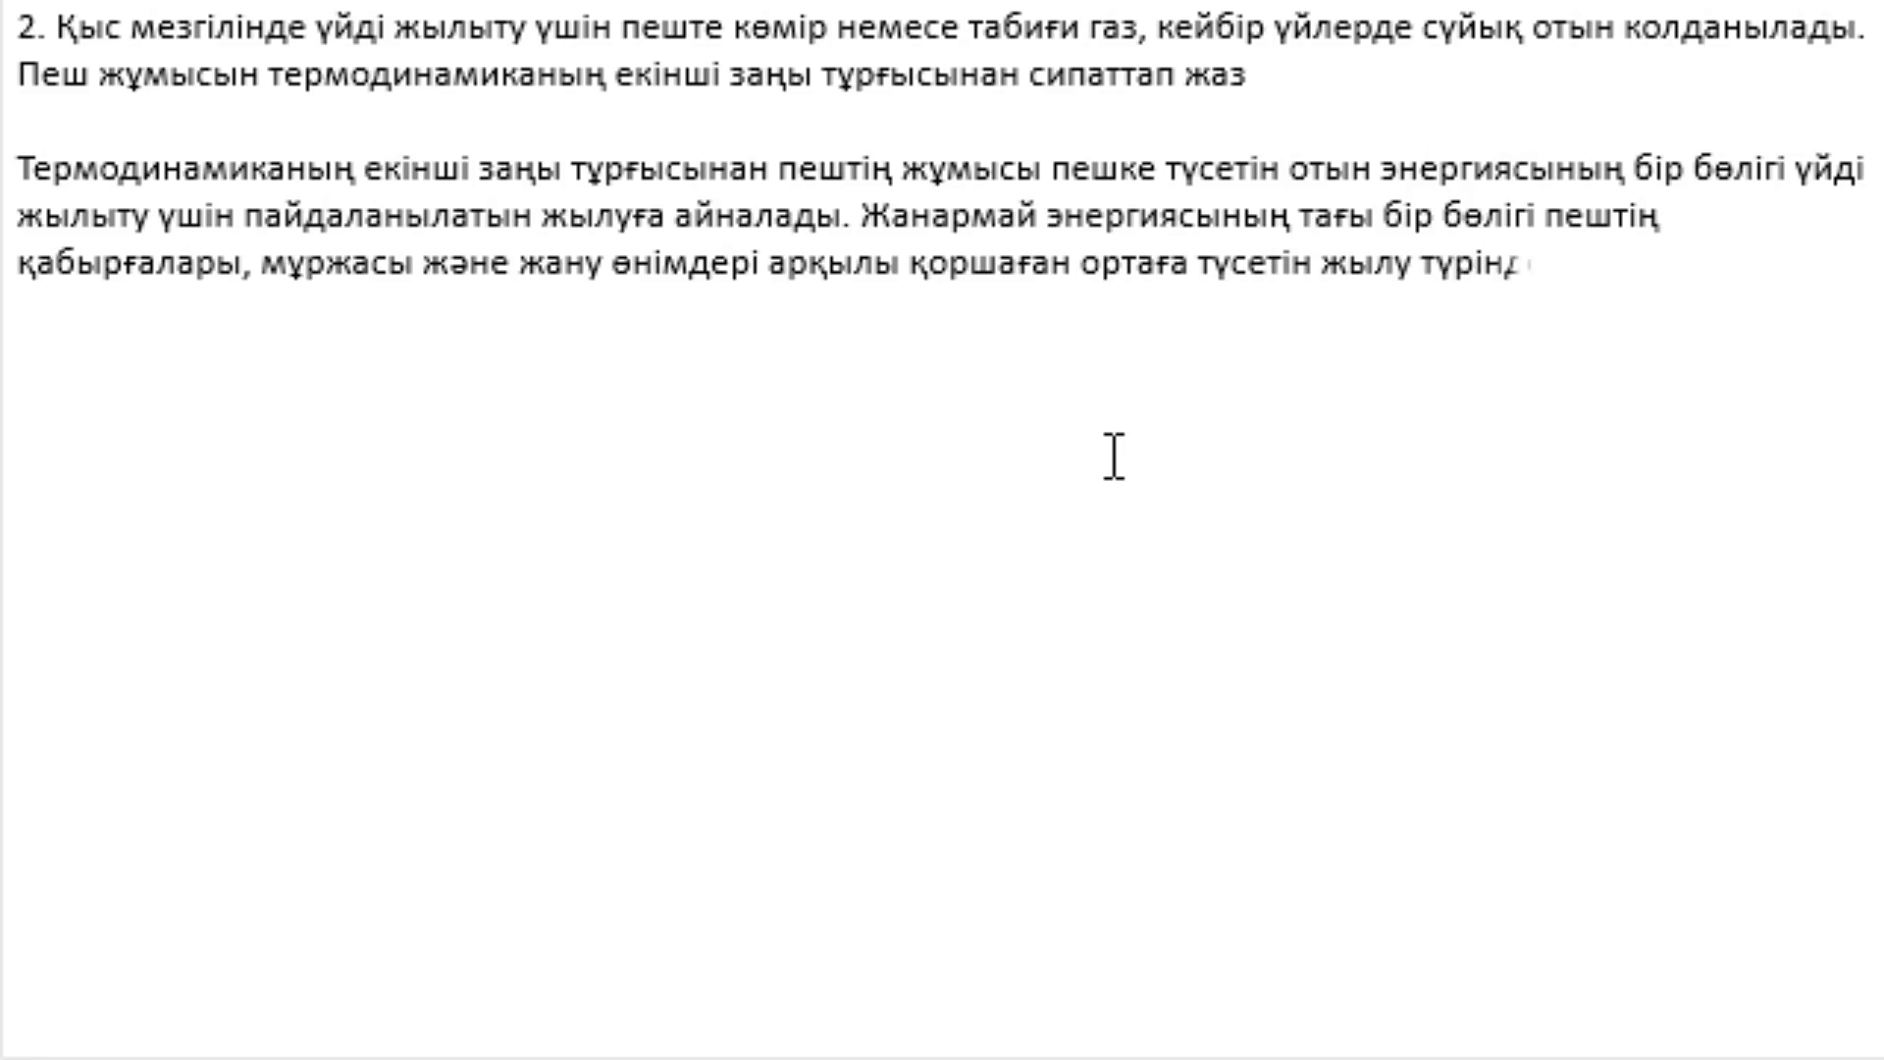
pyautogui.write('е жоғалады.')
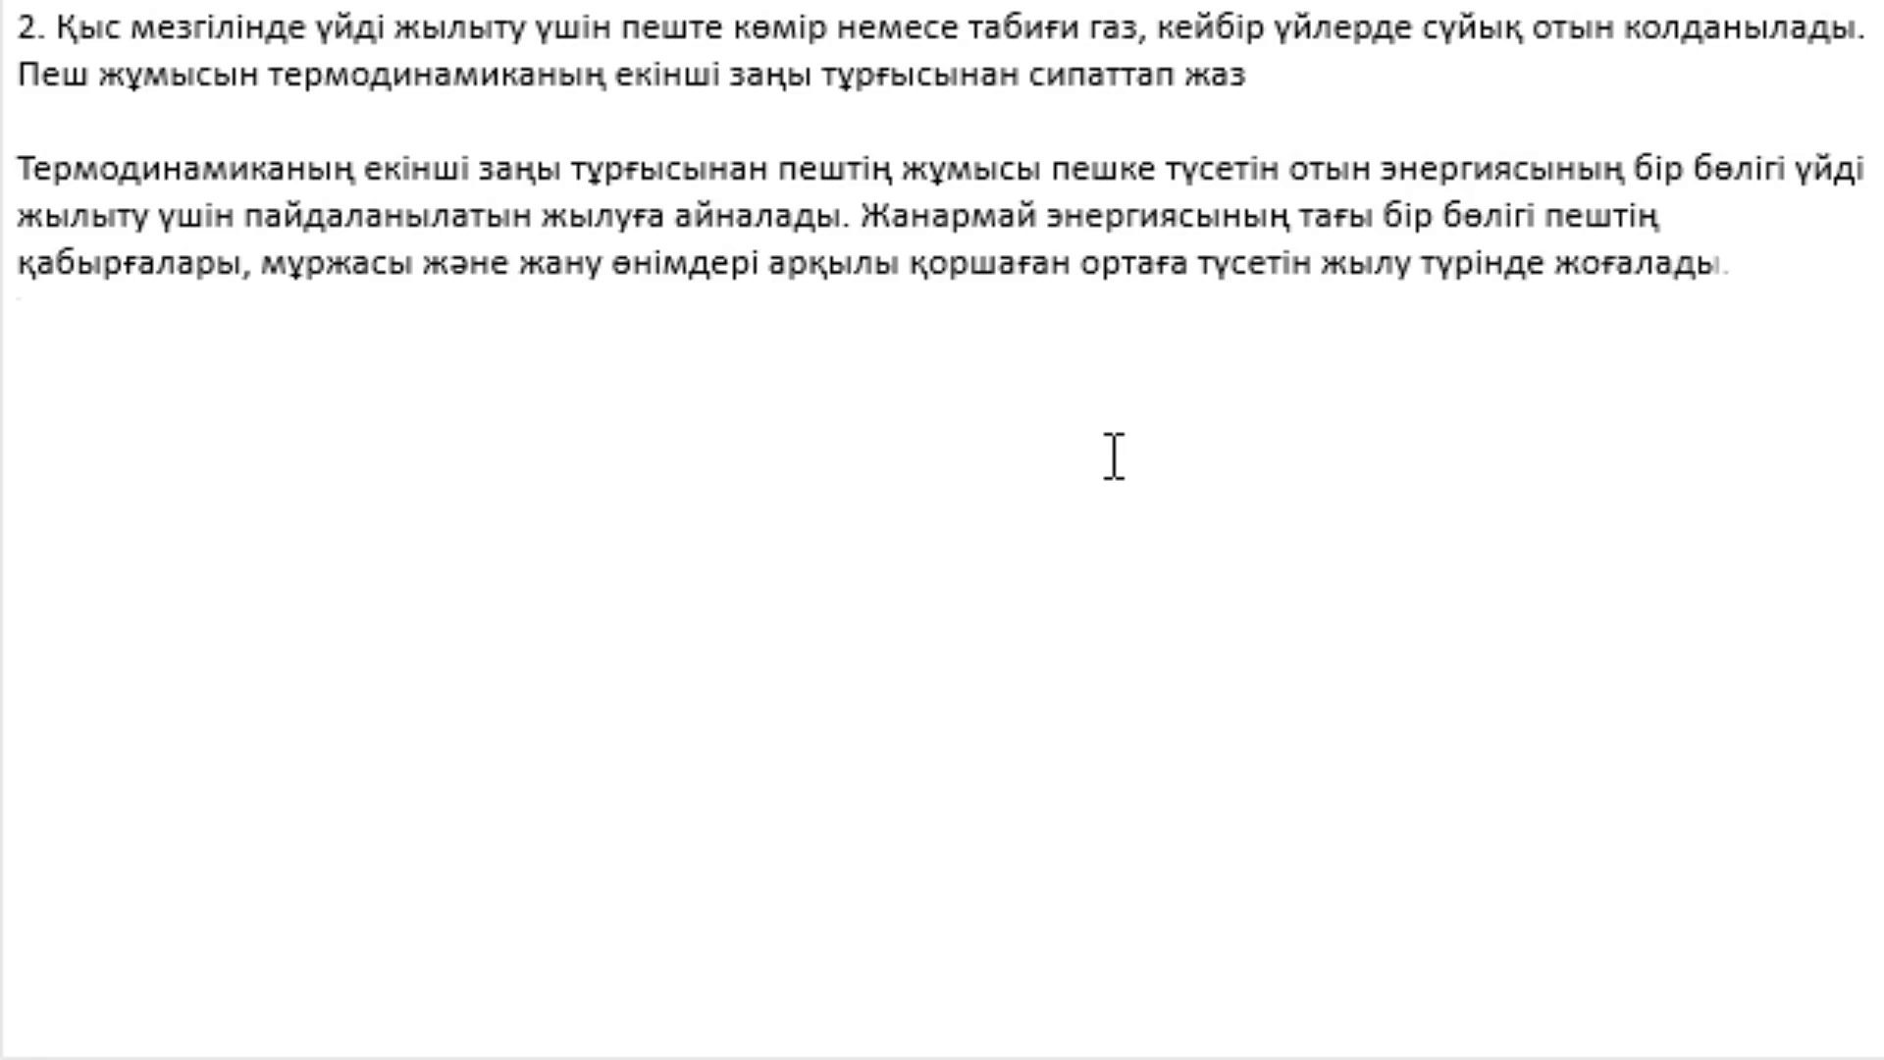
pyautogui.press('Return')
pyautogui.write('Термодинам')
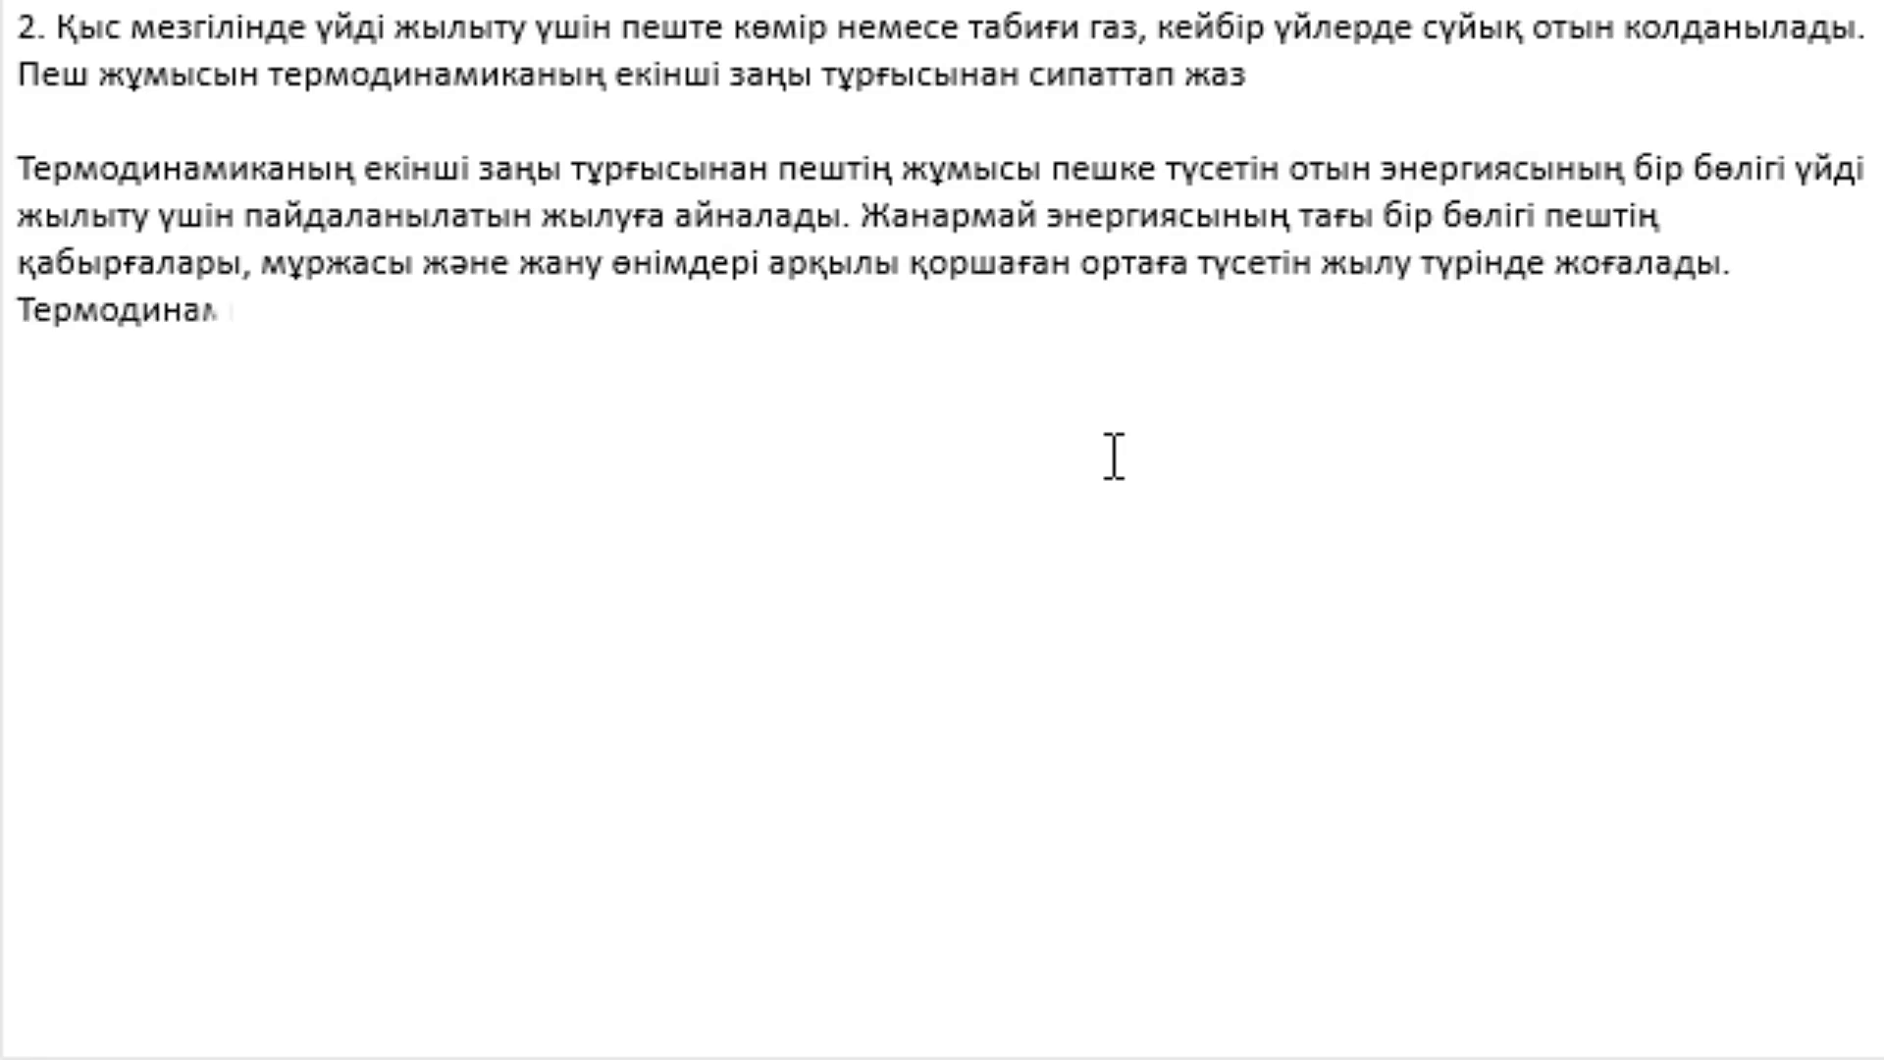
pyautogui.write('иканың екін')
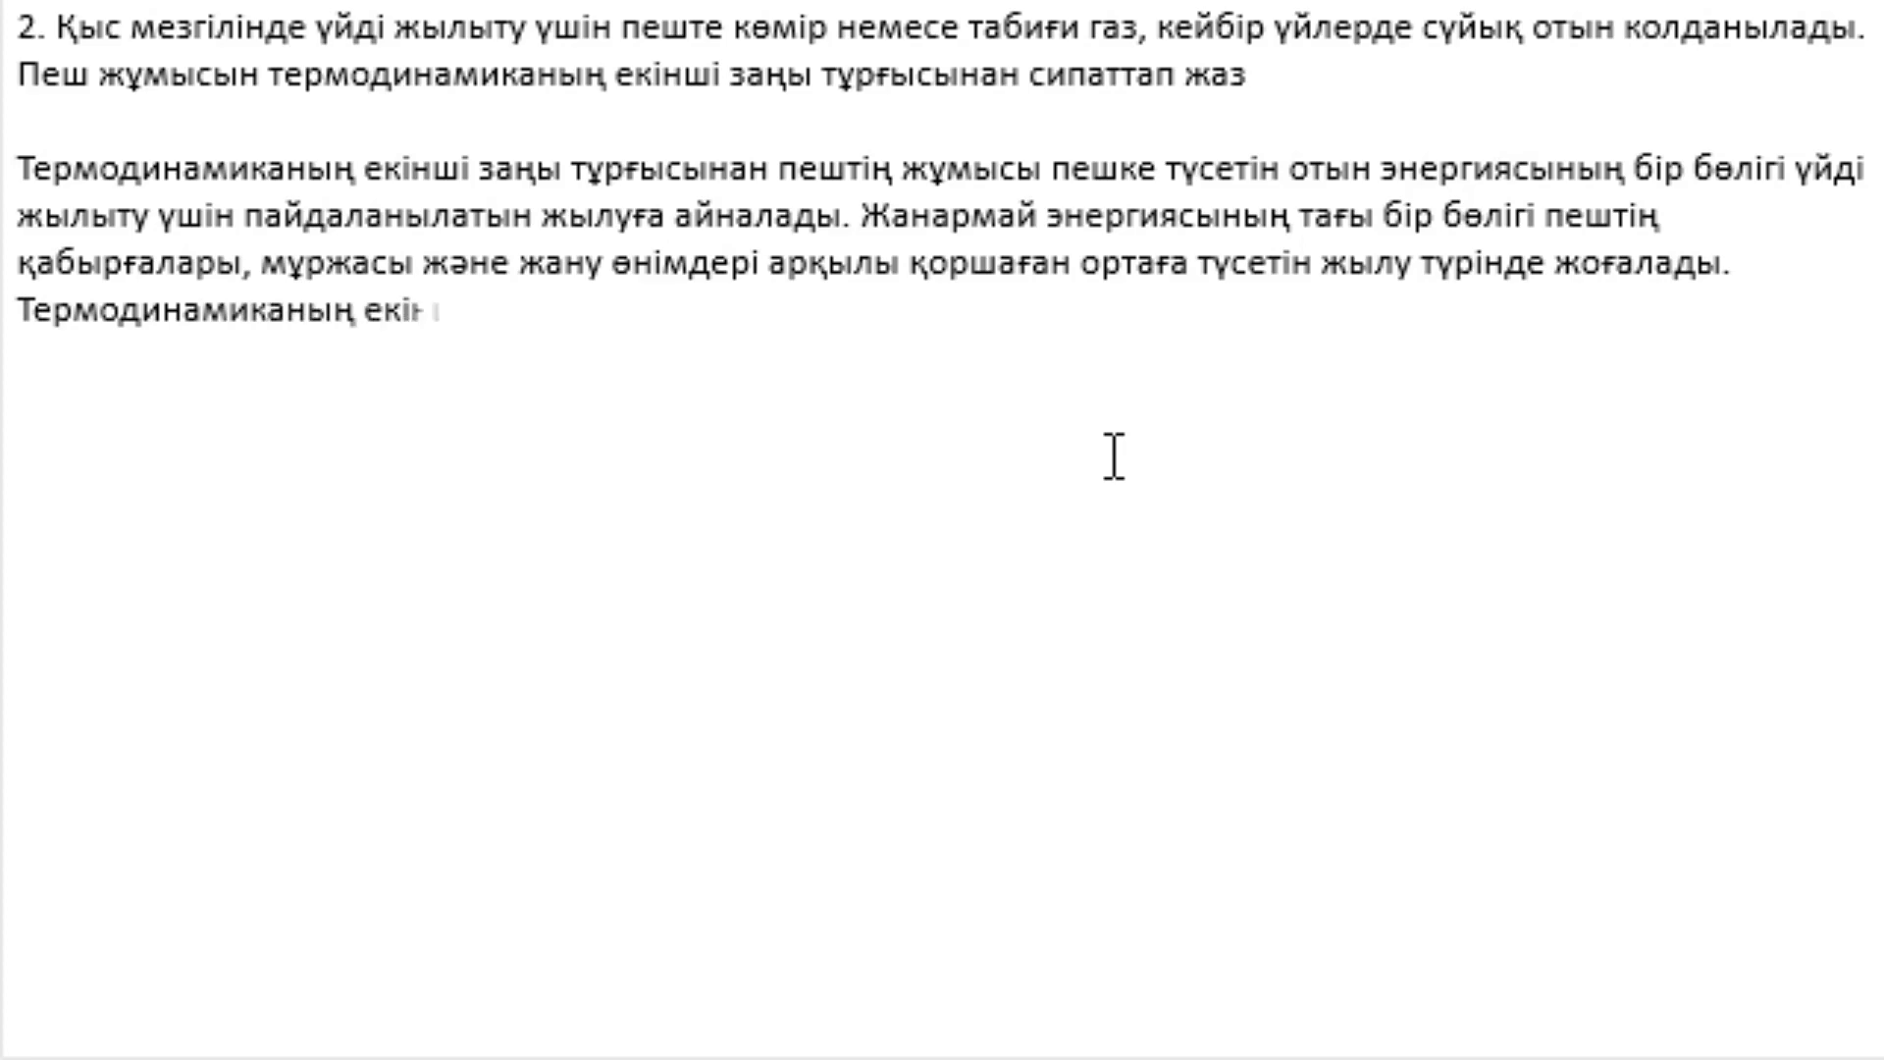
pyautogui.write('ші Заңында ж')
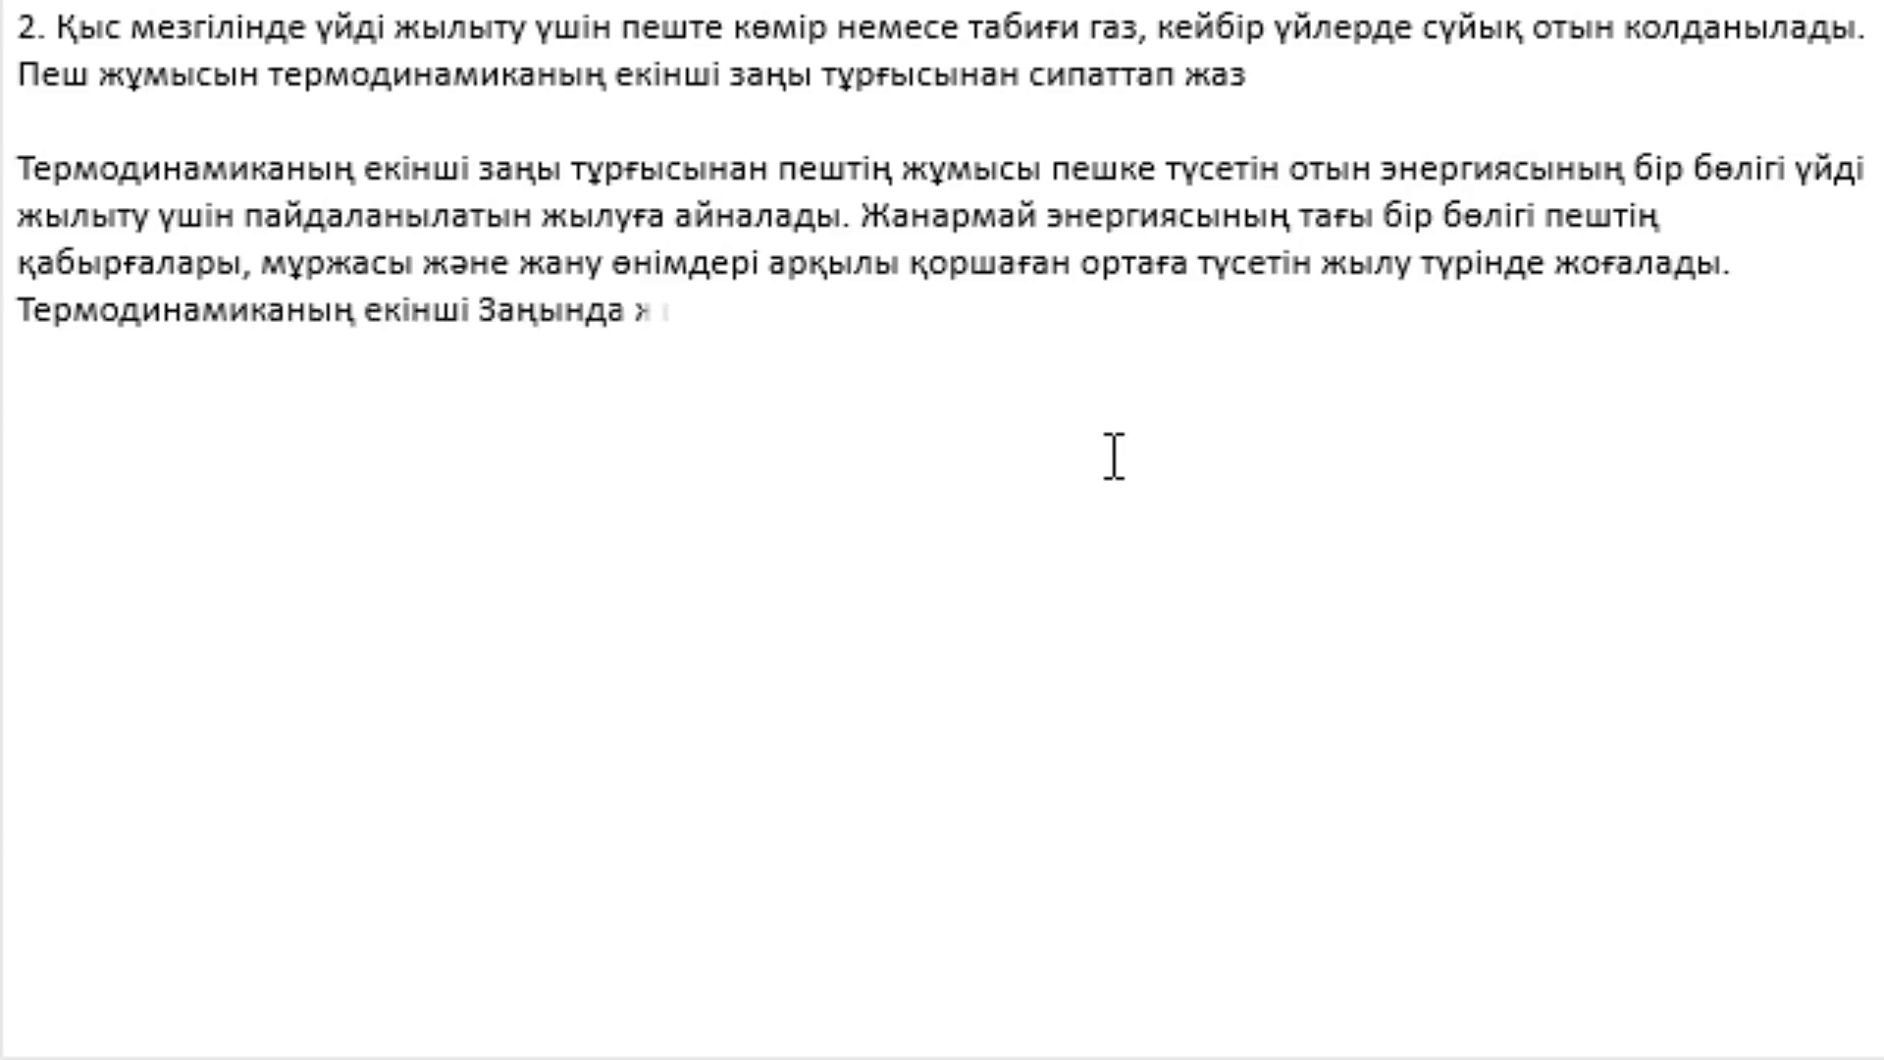
pyautogui.write('ылу суық ден')
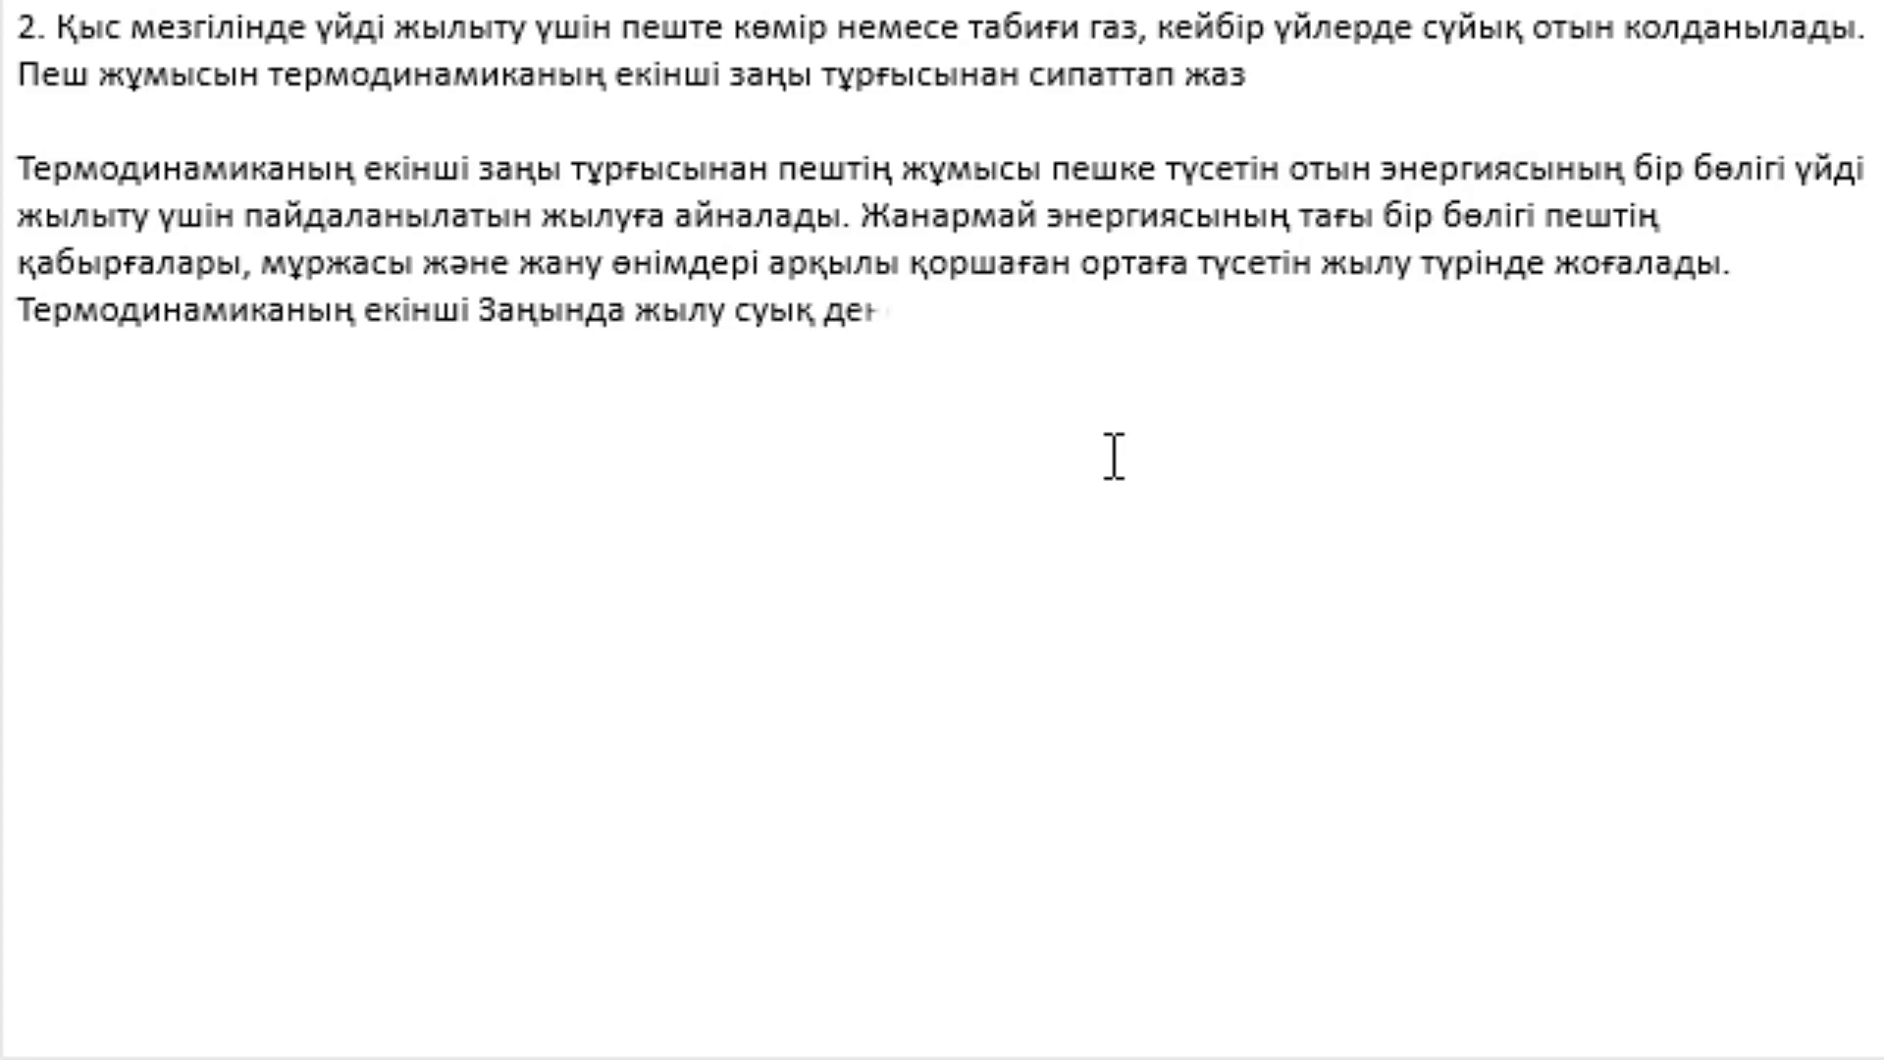
pyautogui.write('еден ыстыққ')
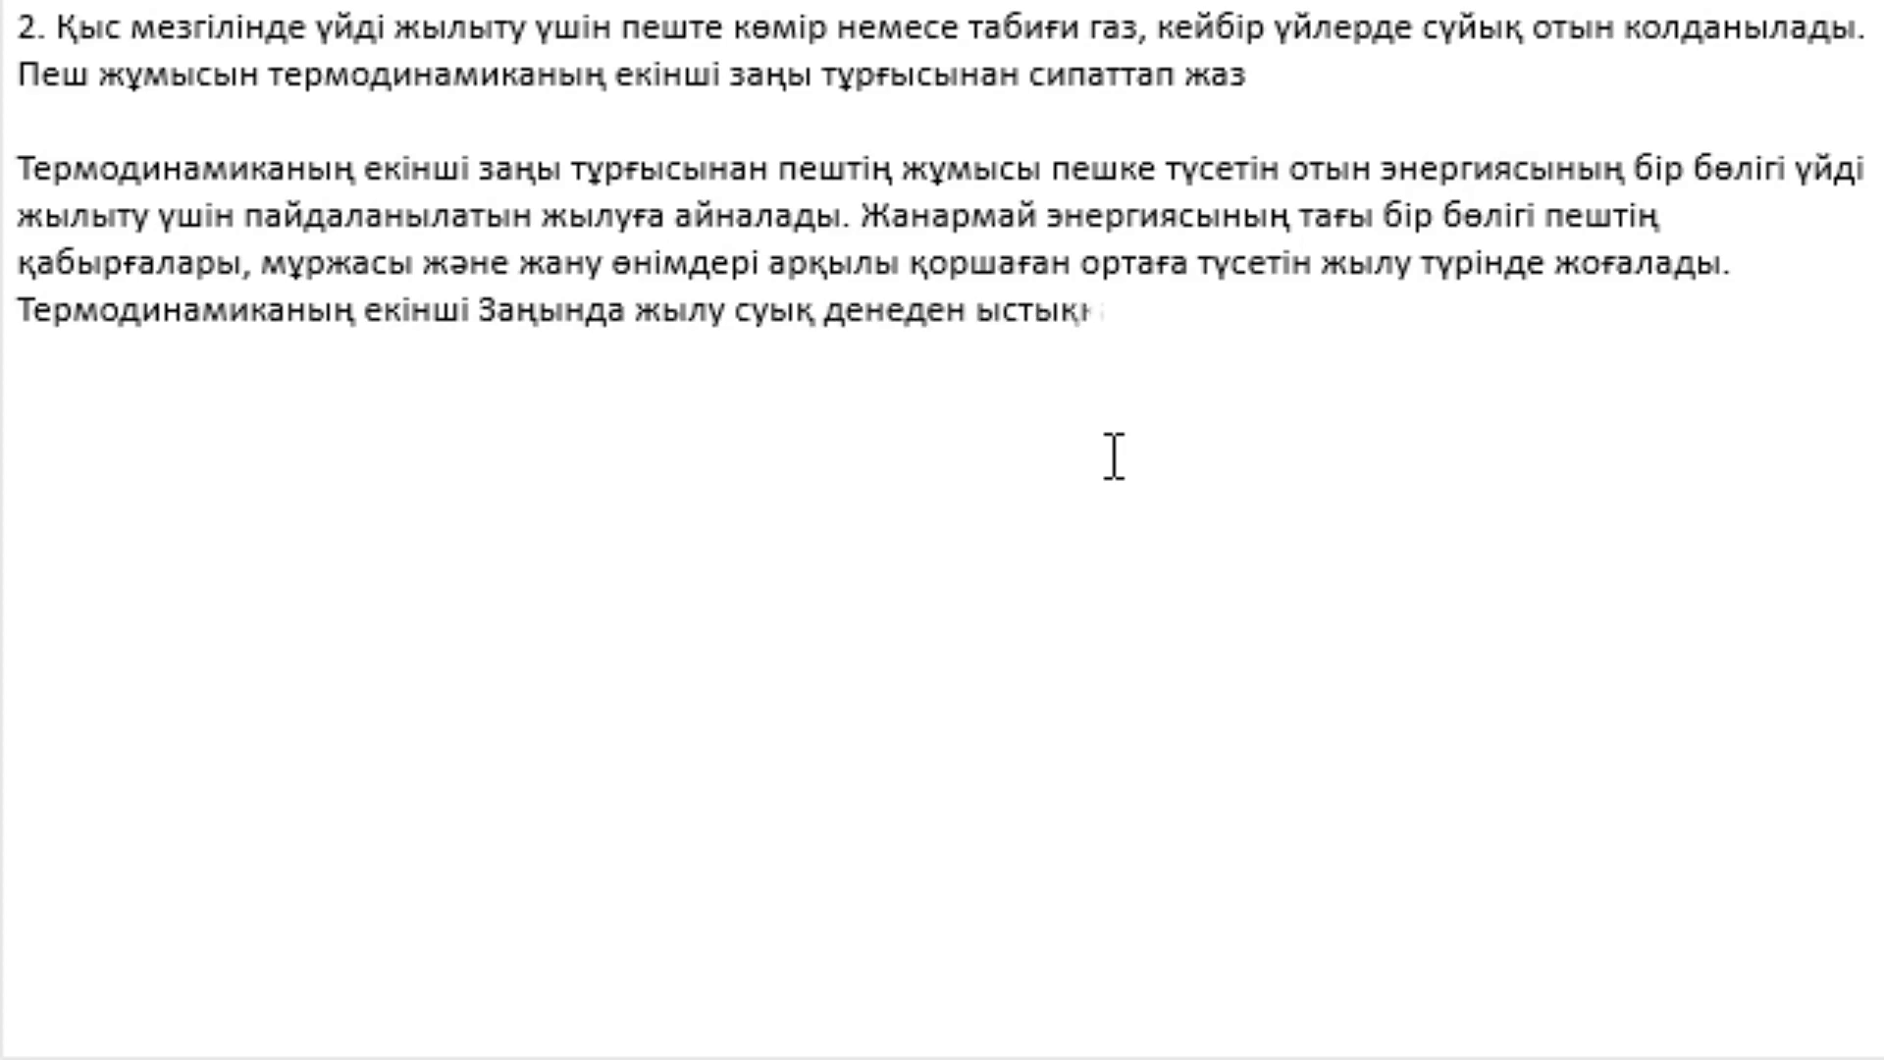
pyautogui.write('а ауысатын ж')
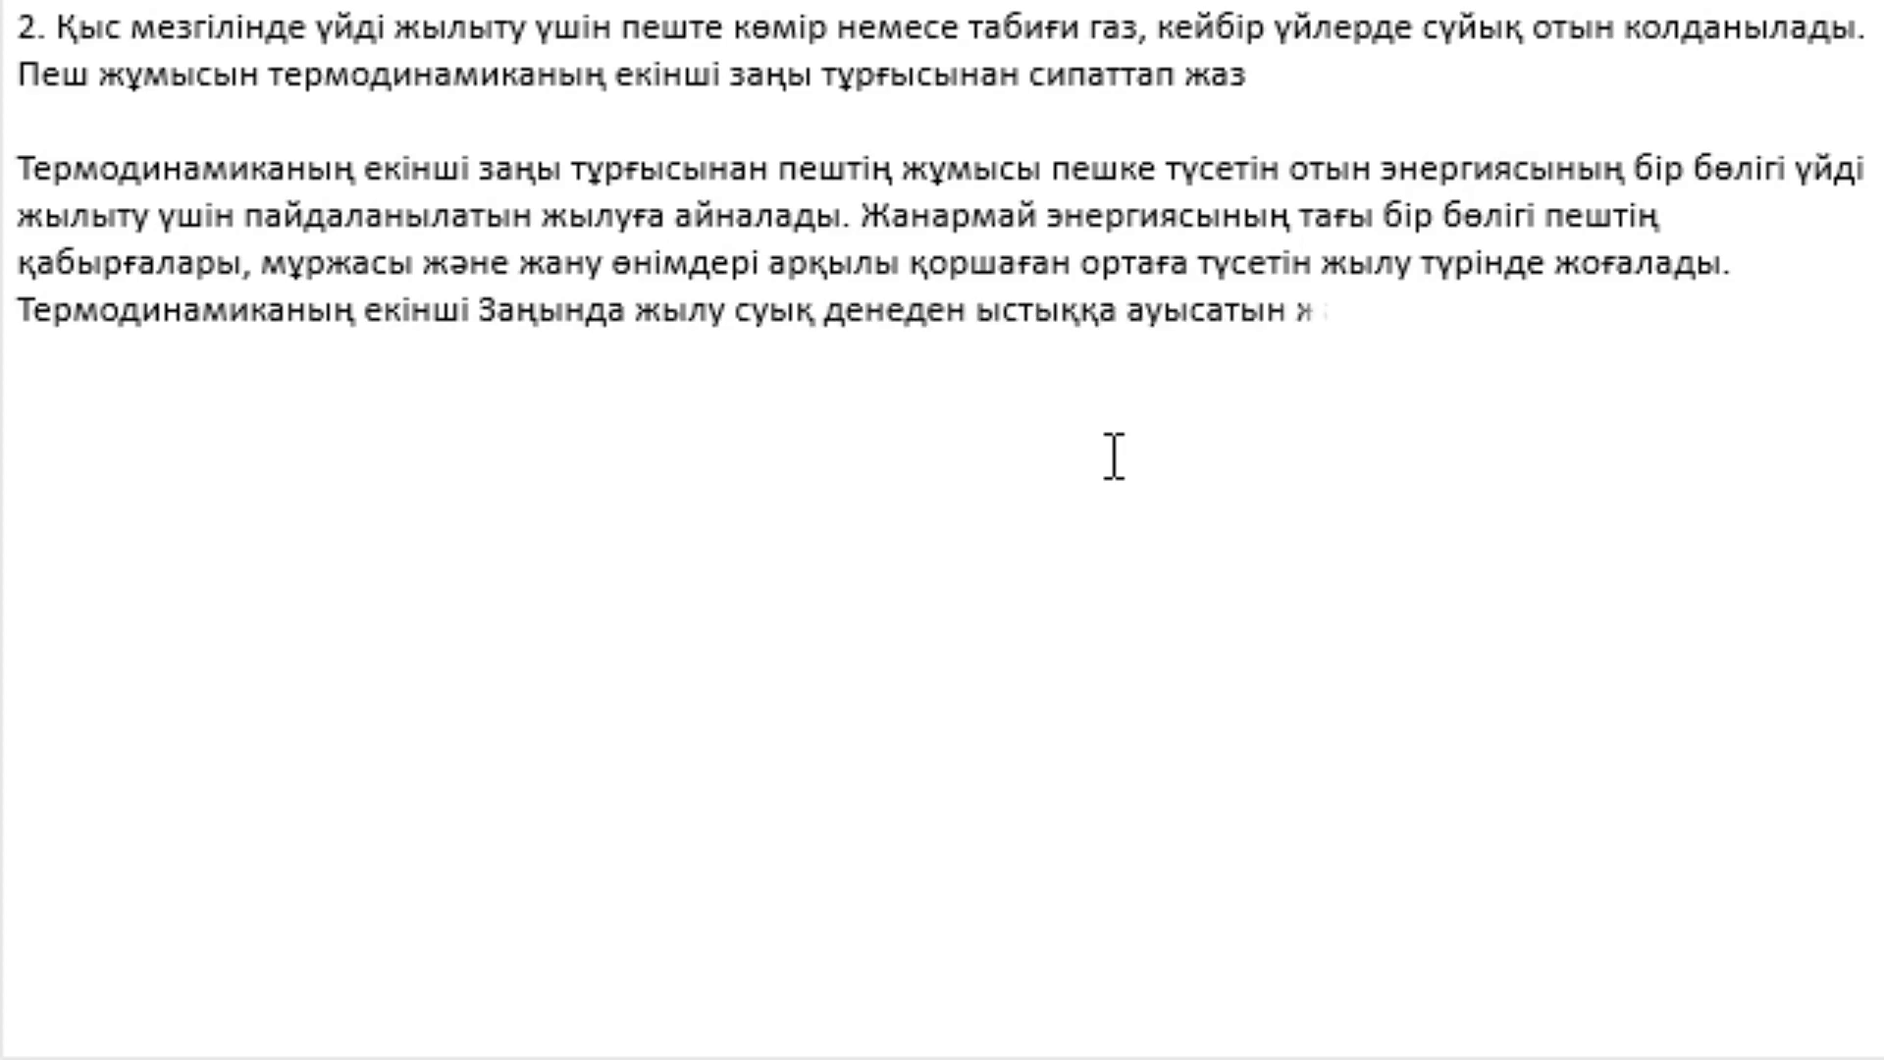
pyautogui.write('алғыз нәтиж')
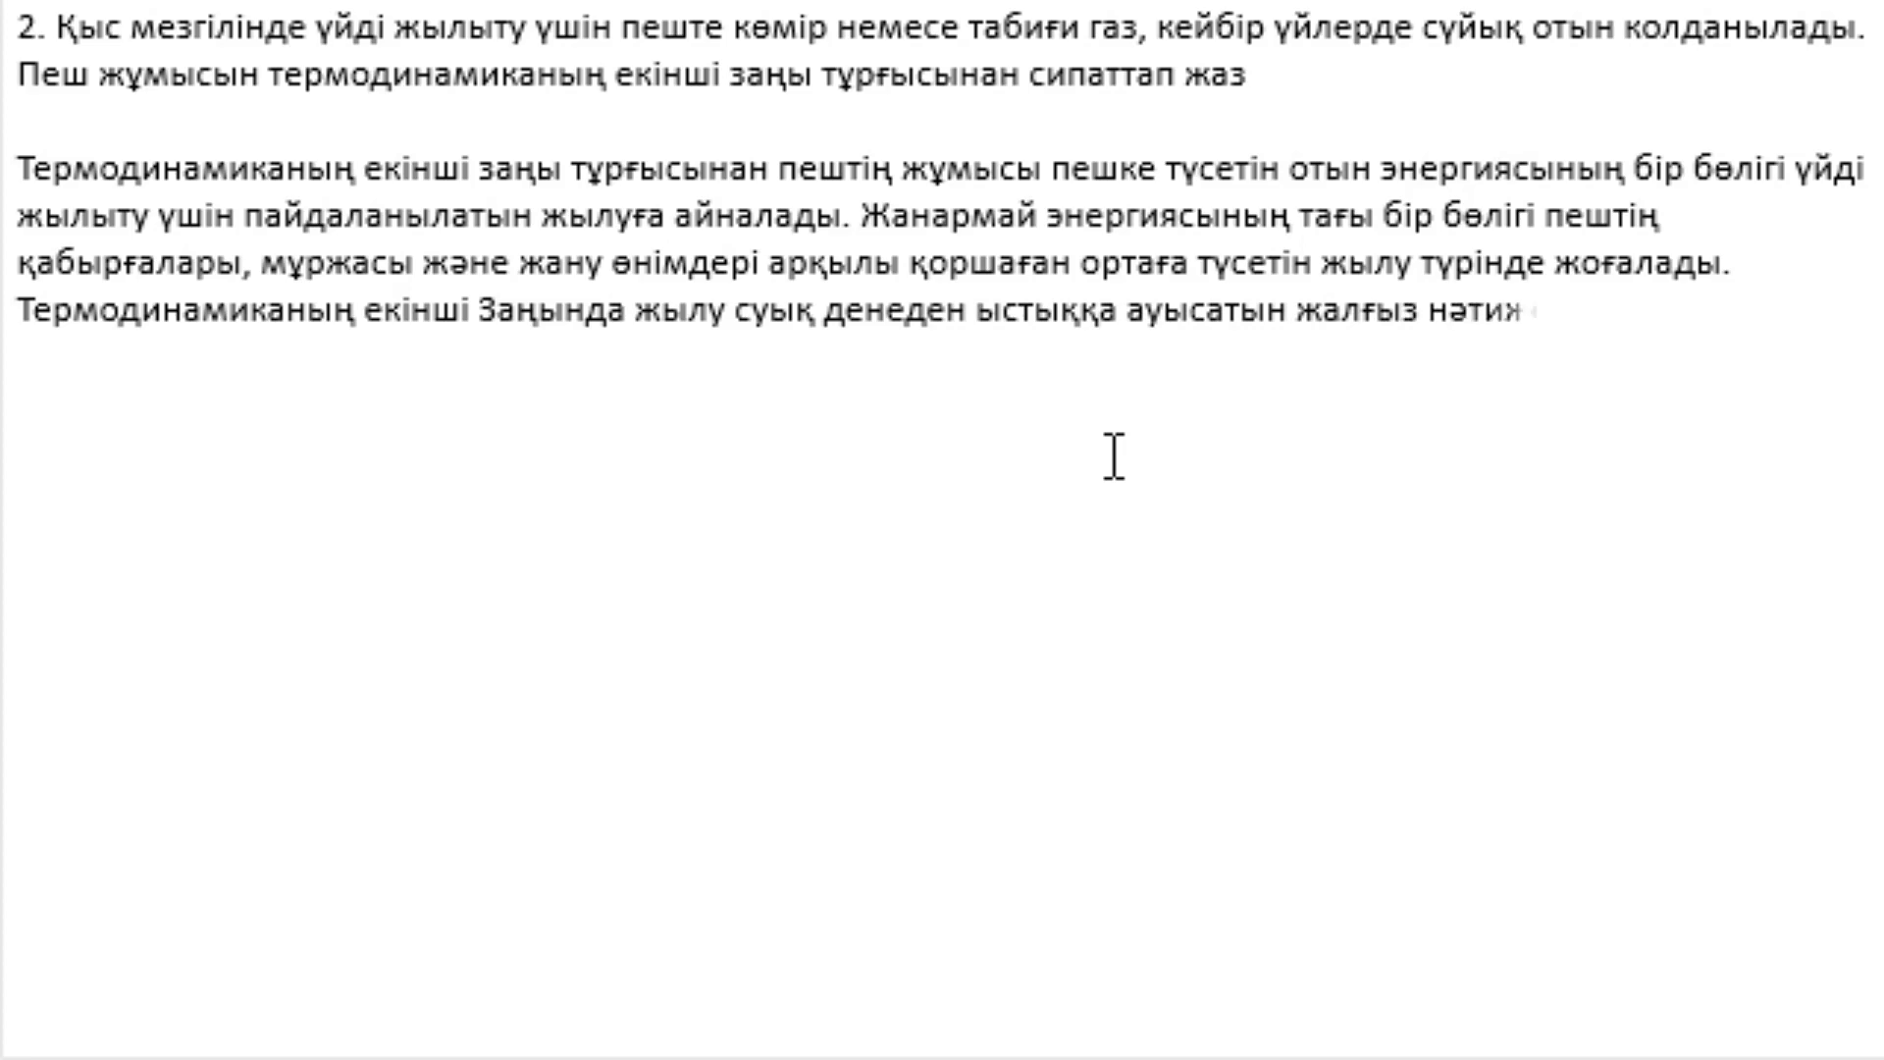
pyautogui.write('е болатын пр')
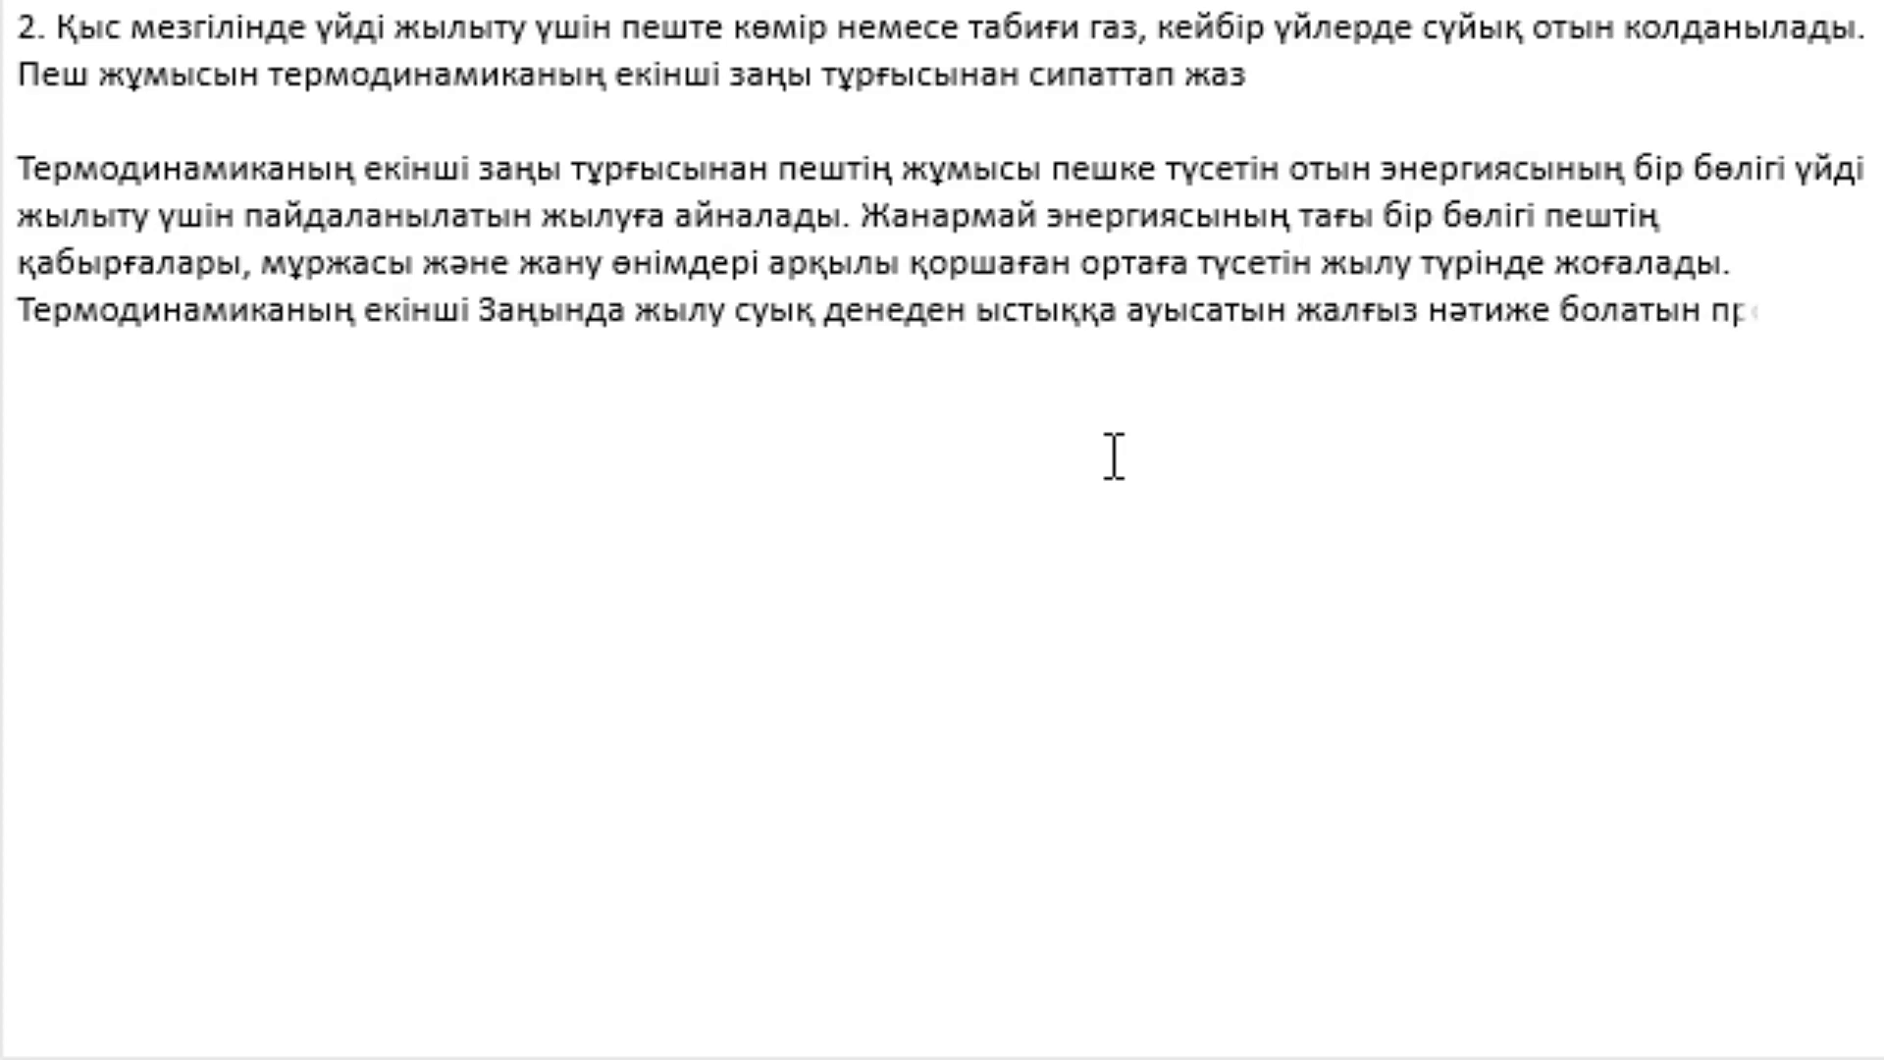
pyautogui.write('үмкі')
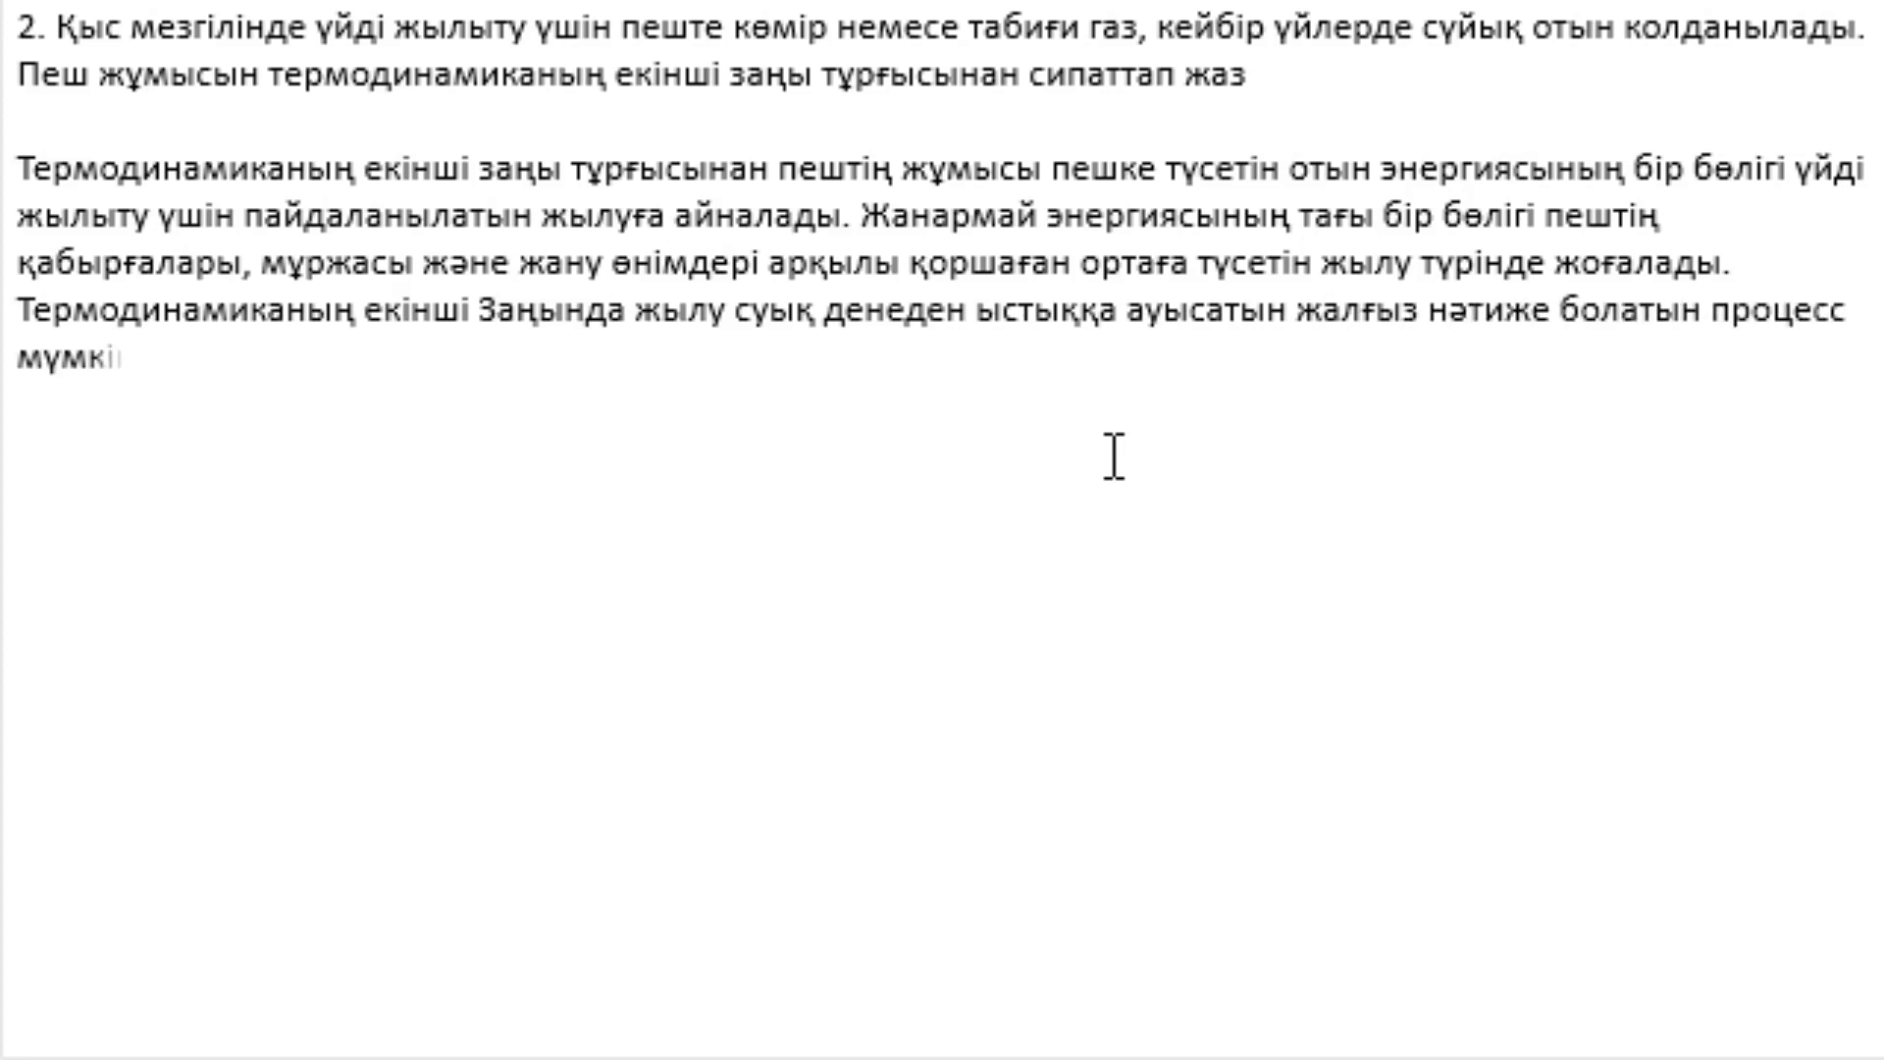
pyautogui.write('н емес делін')
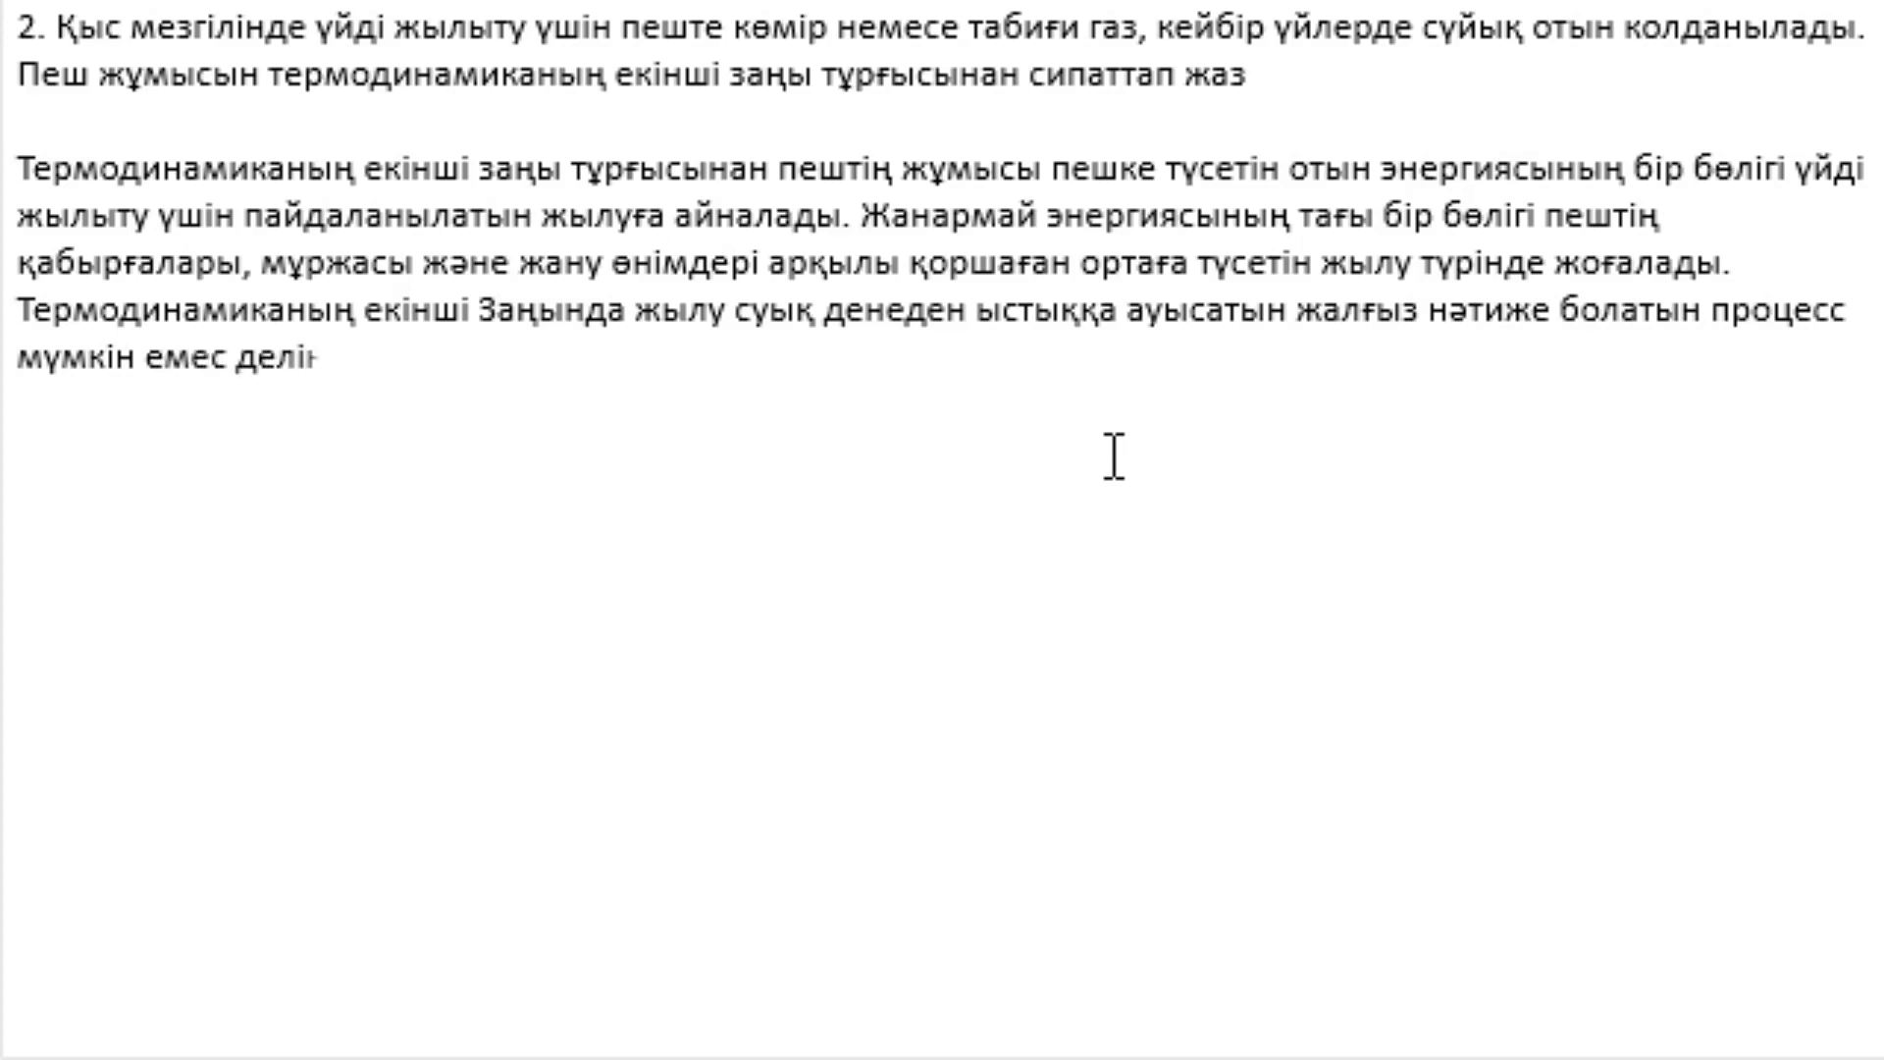
pyautogui.write('ген. Осылай')
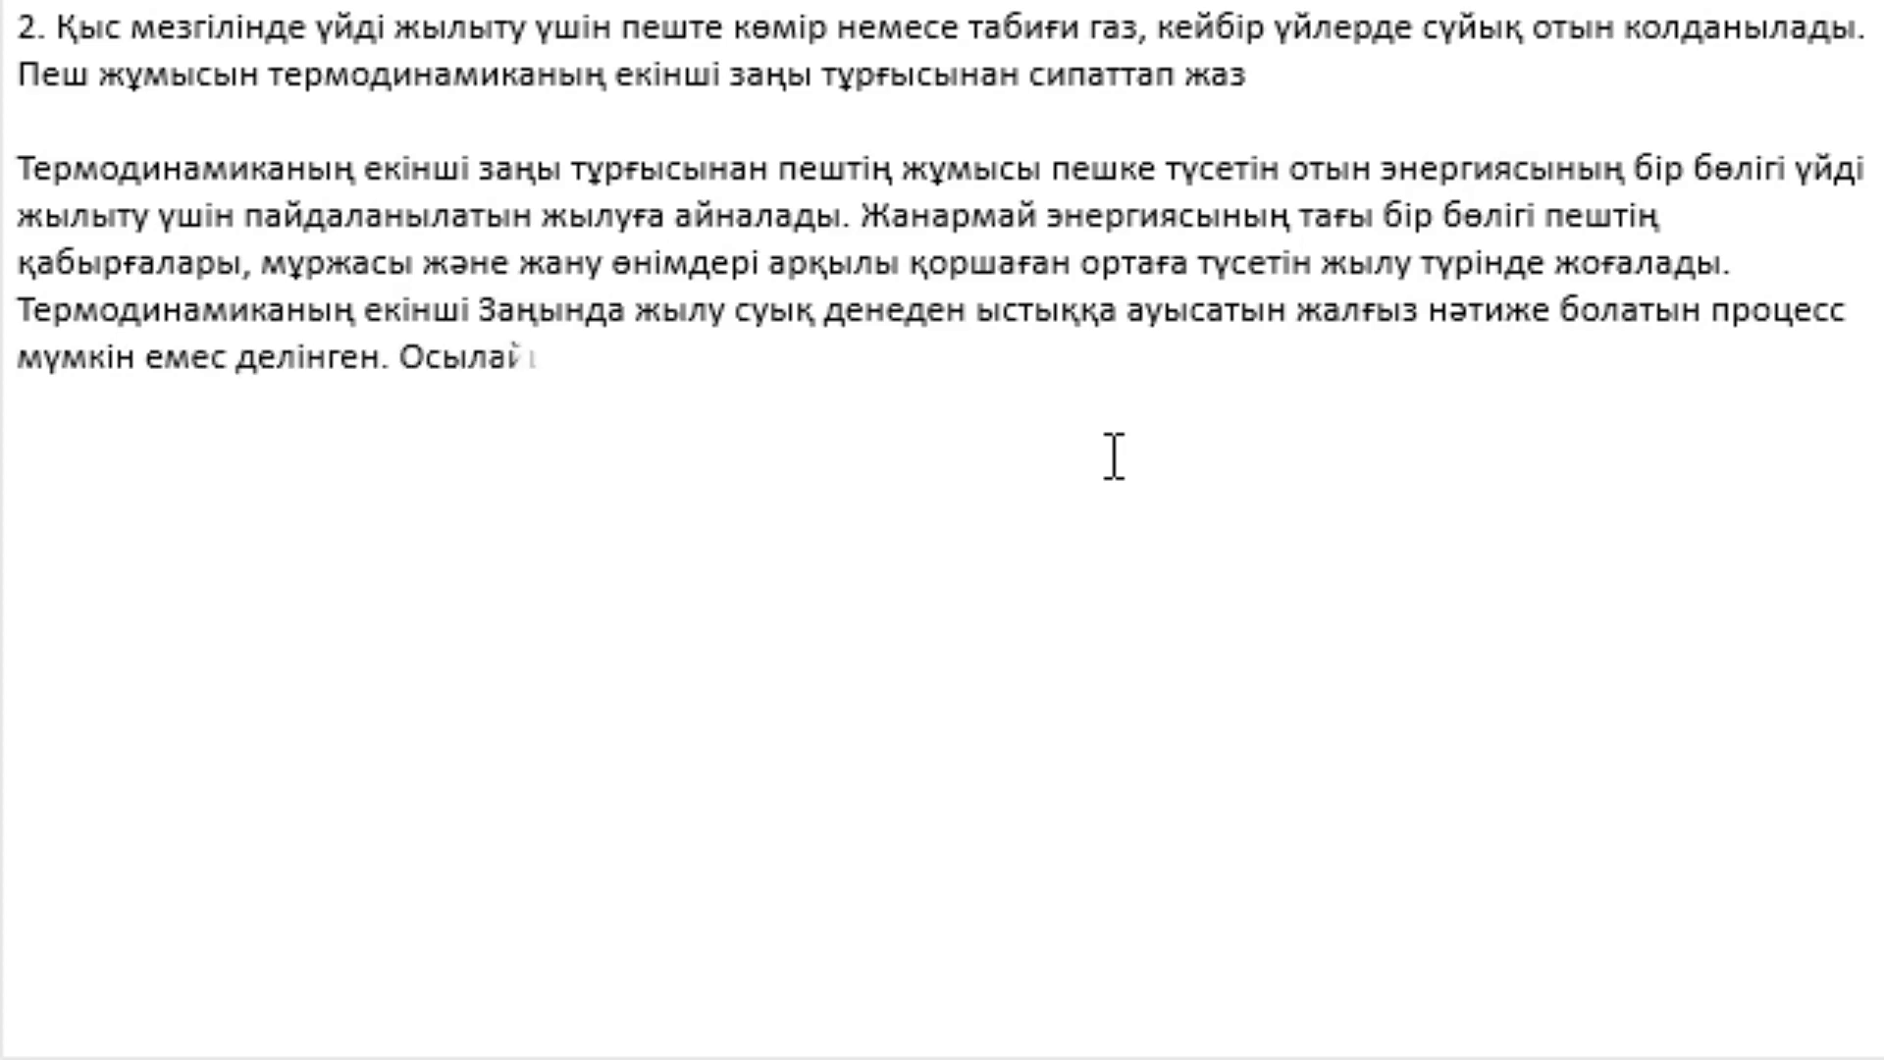
pyautogui.write('ша, пешке тү')
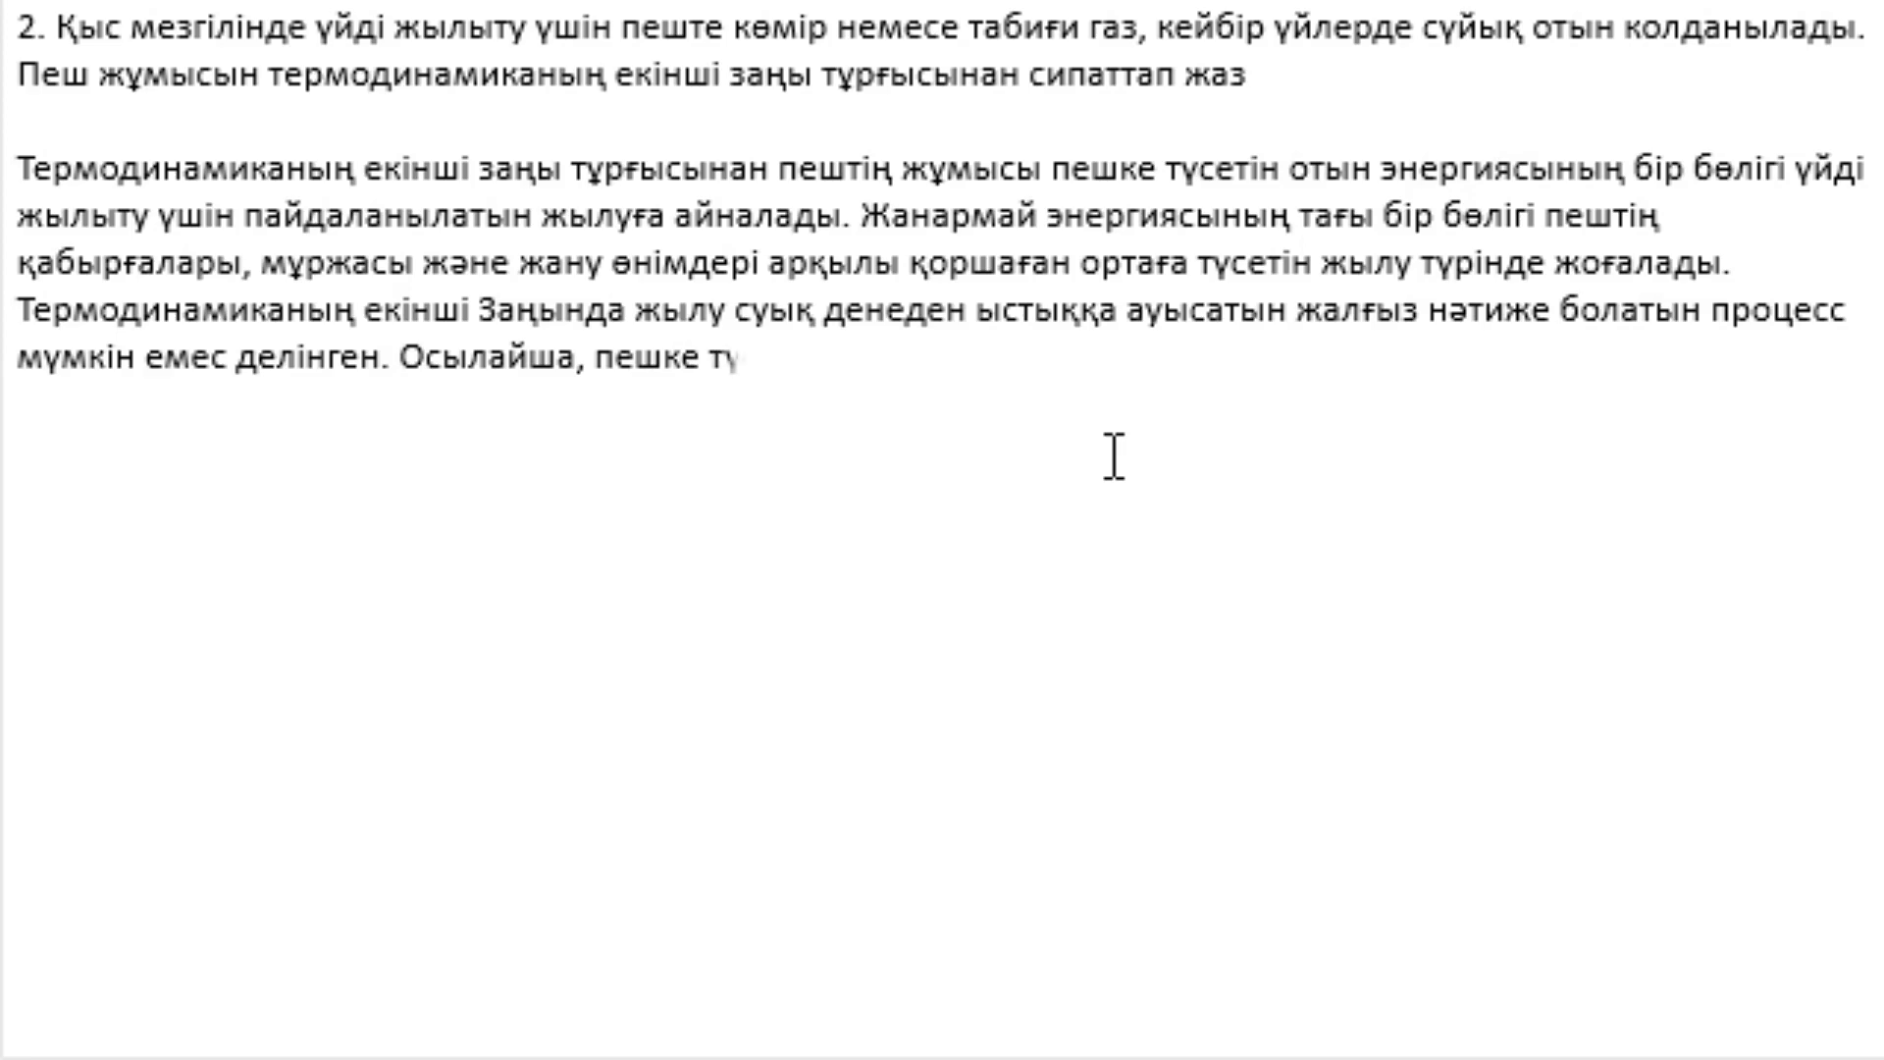
pyautogui.write('сетін жылу ә')
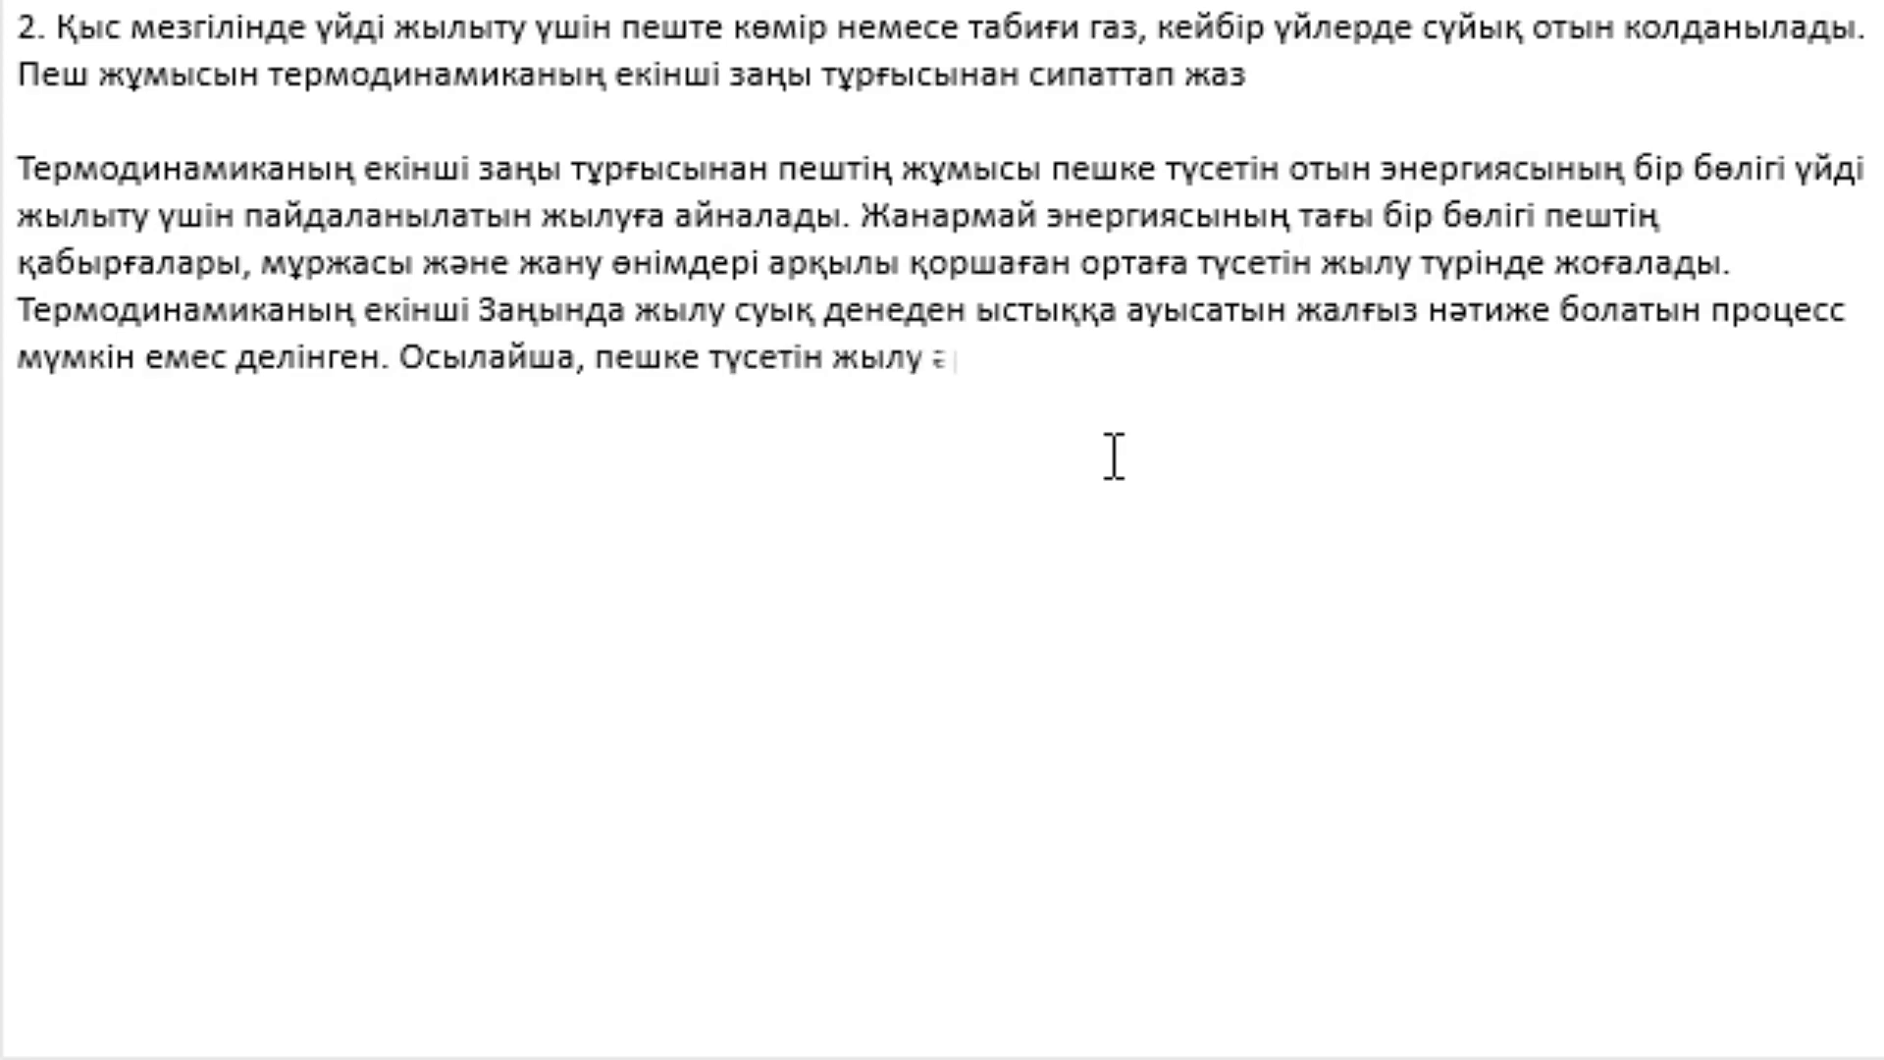
pyautogui.write('рқашан қорша')
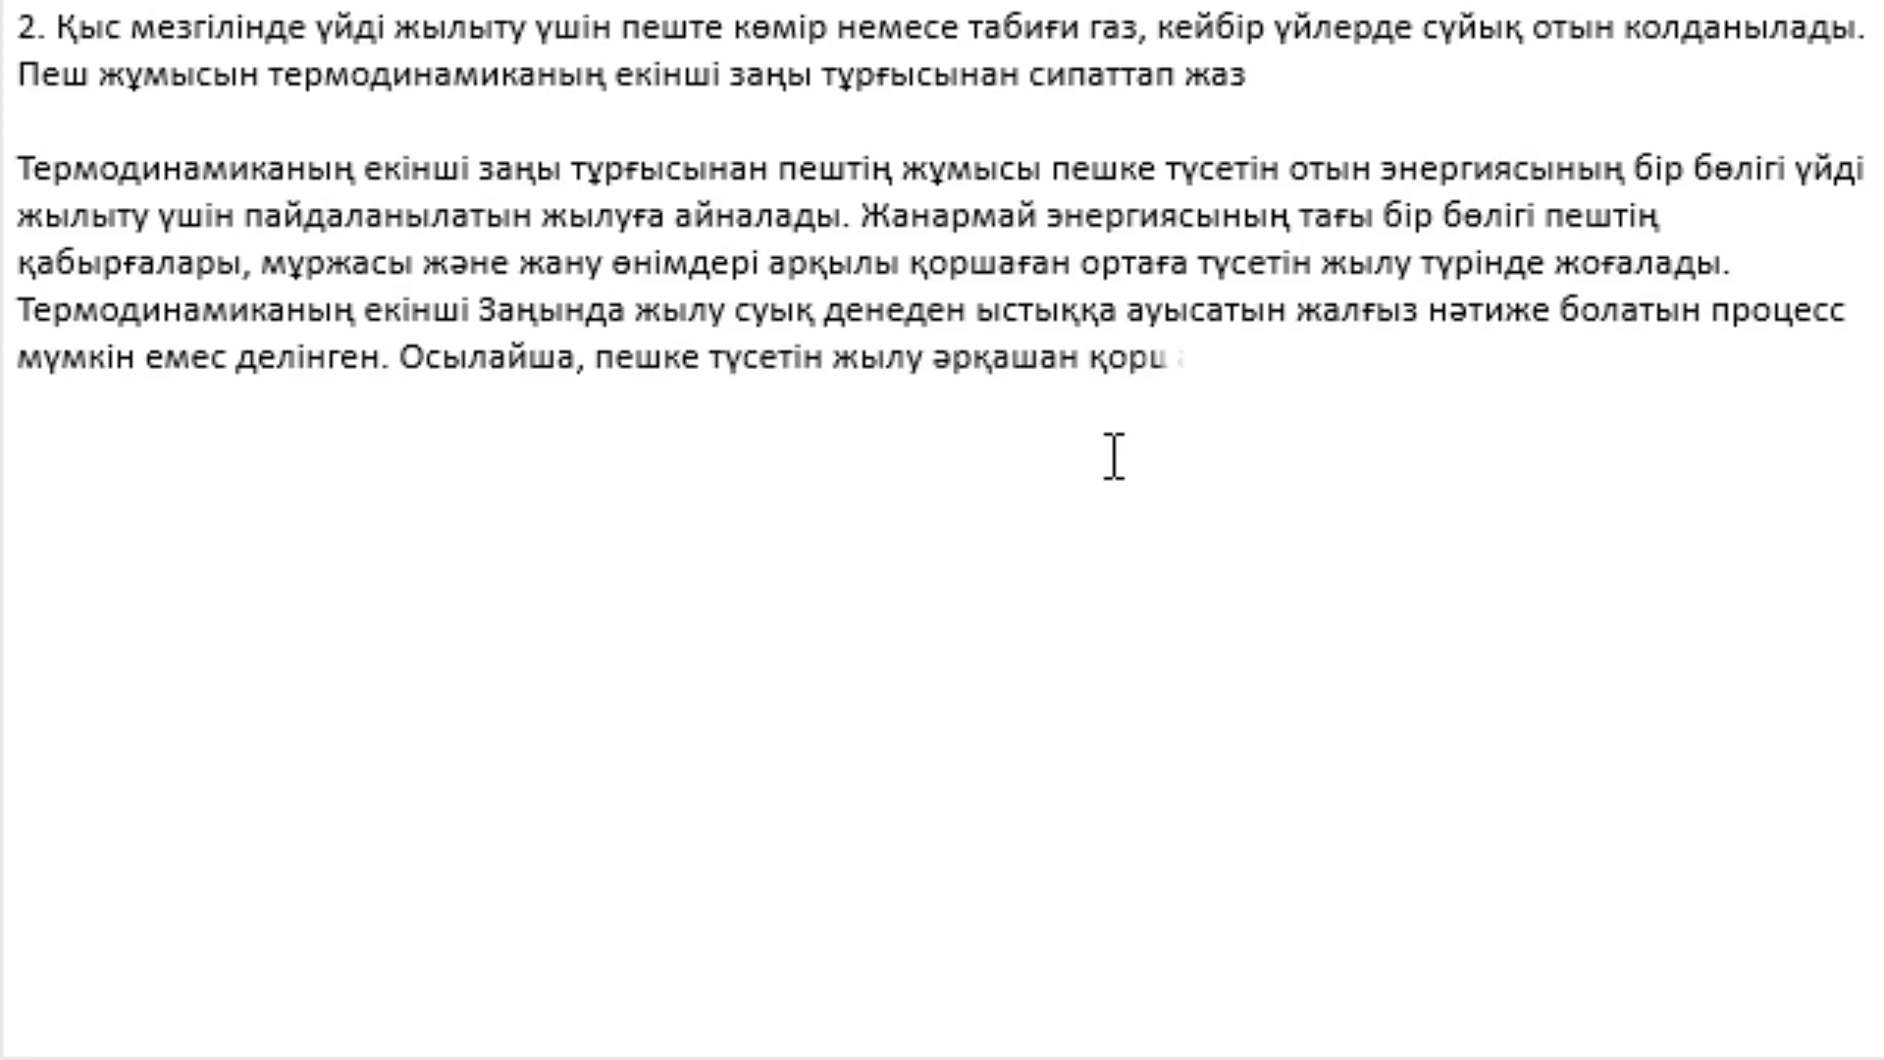
pyautogui.write('ған ортаға')
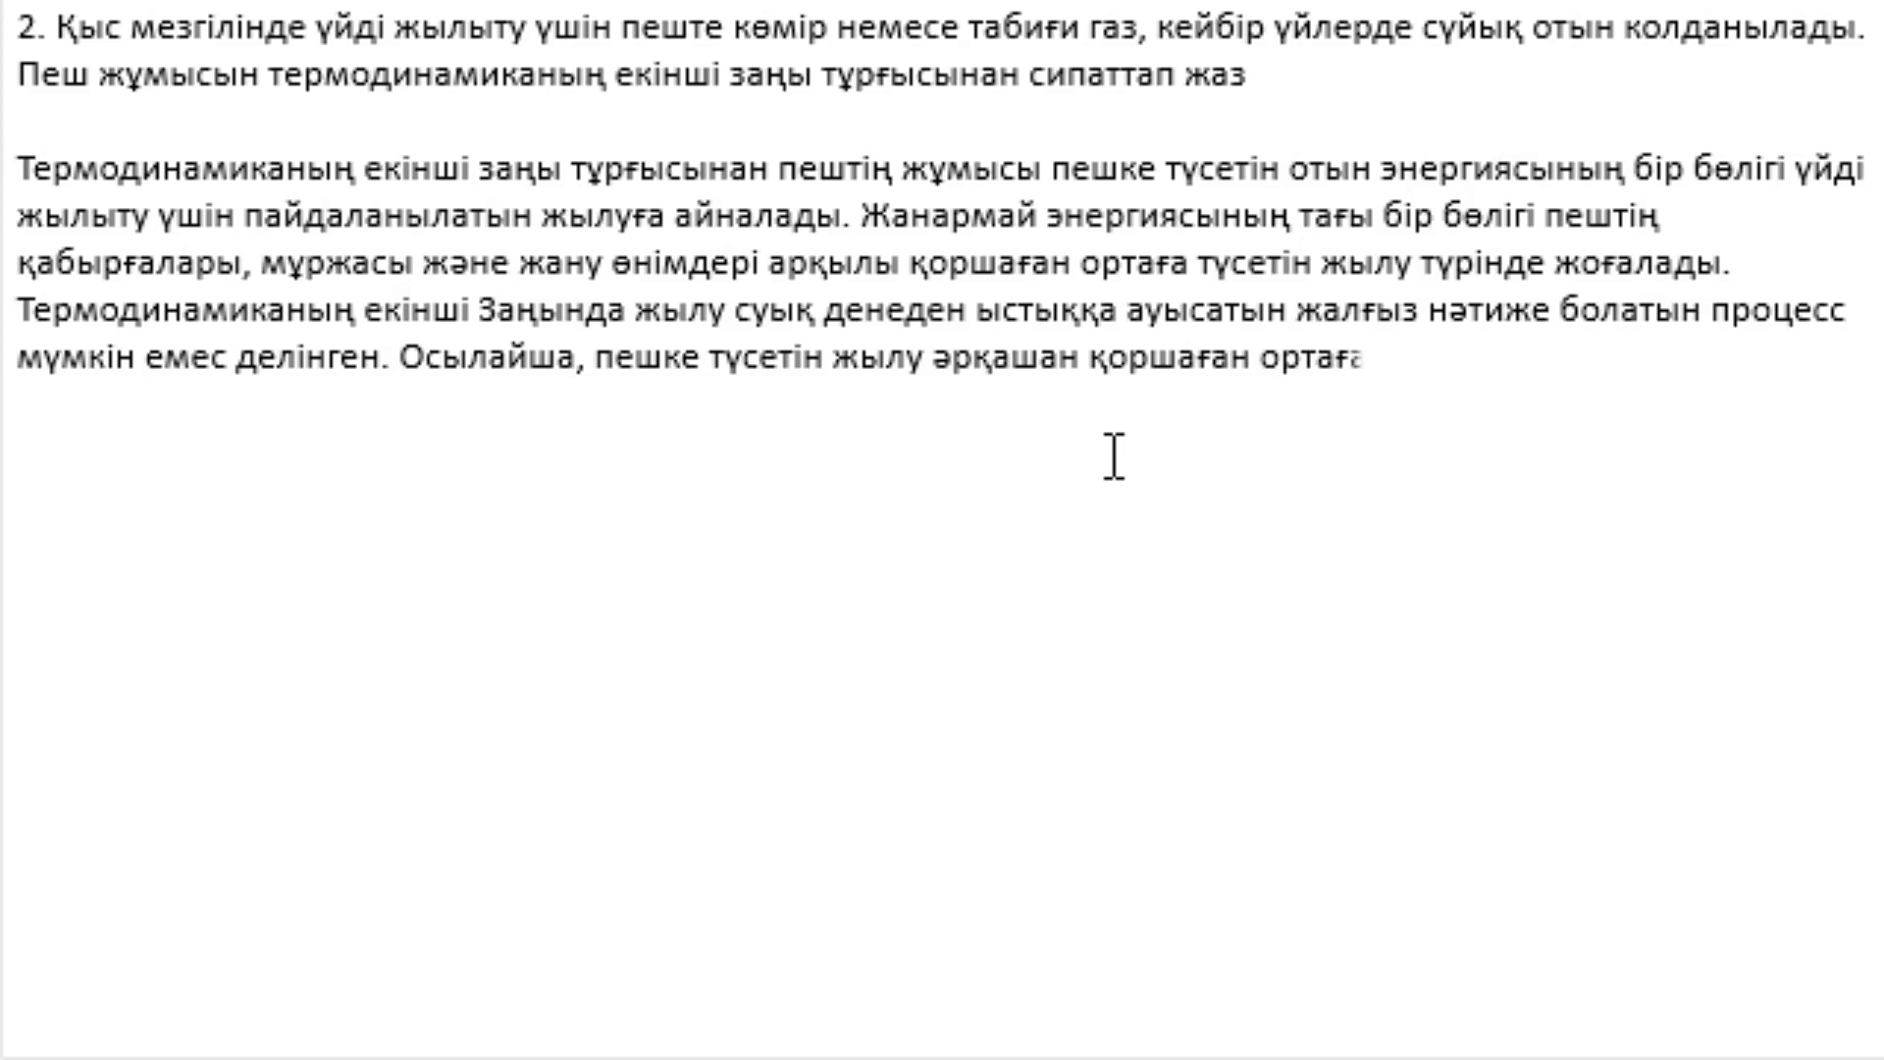
pyautogui.write(' ішінара бер')
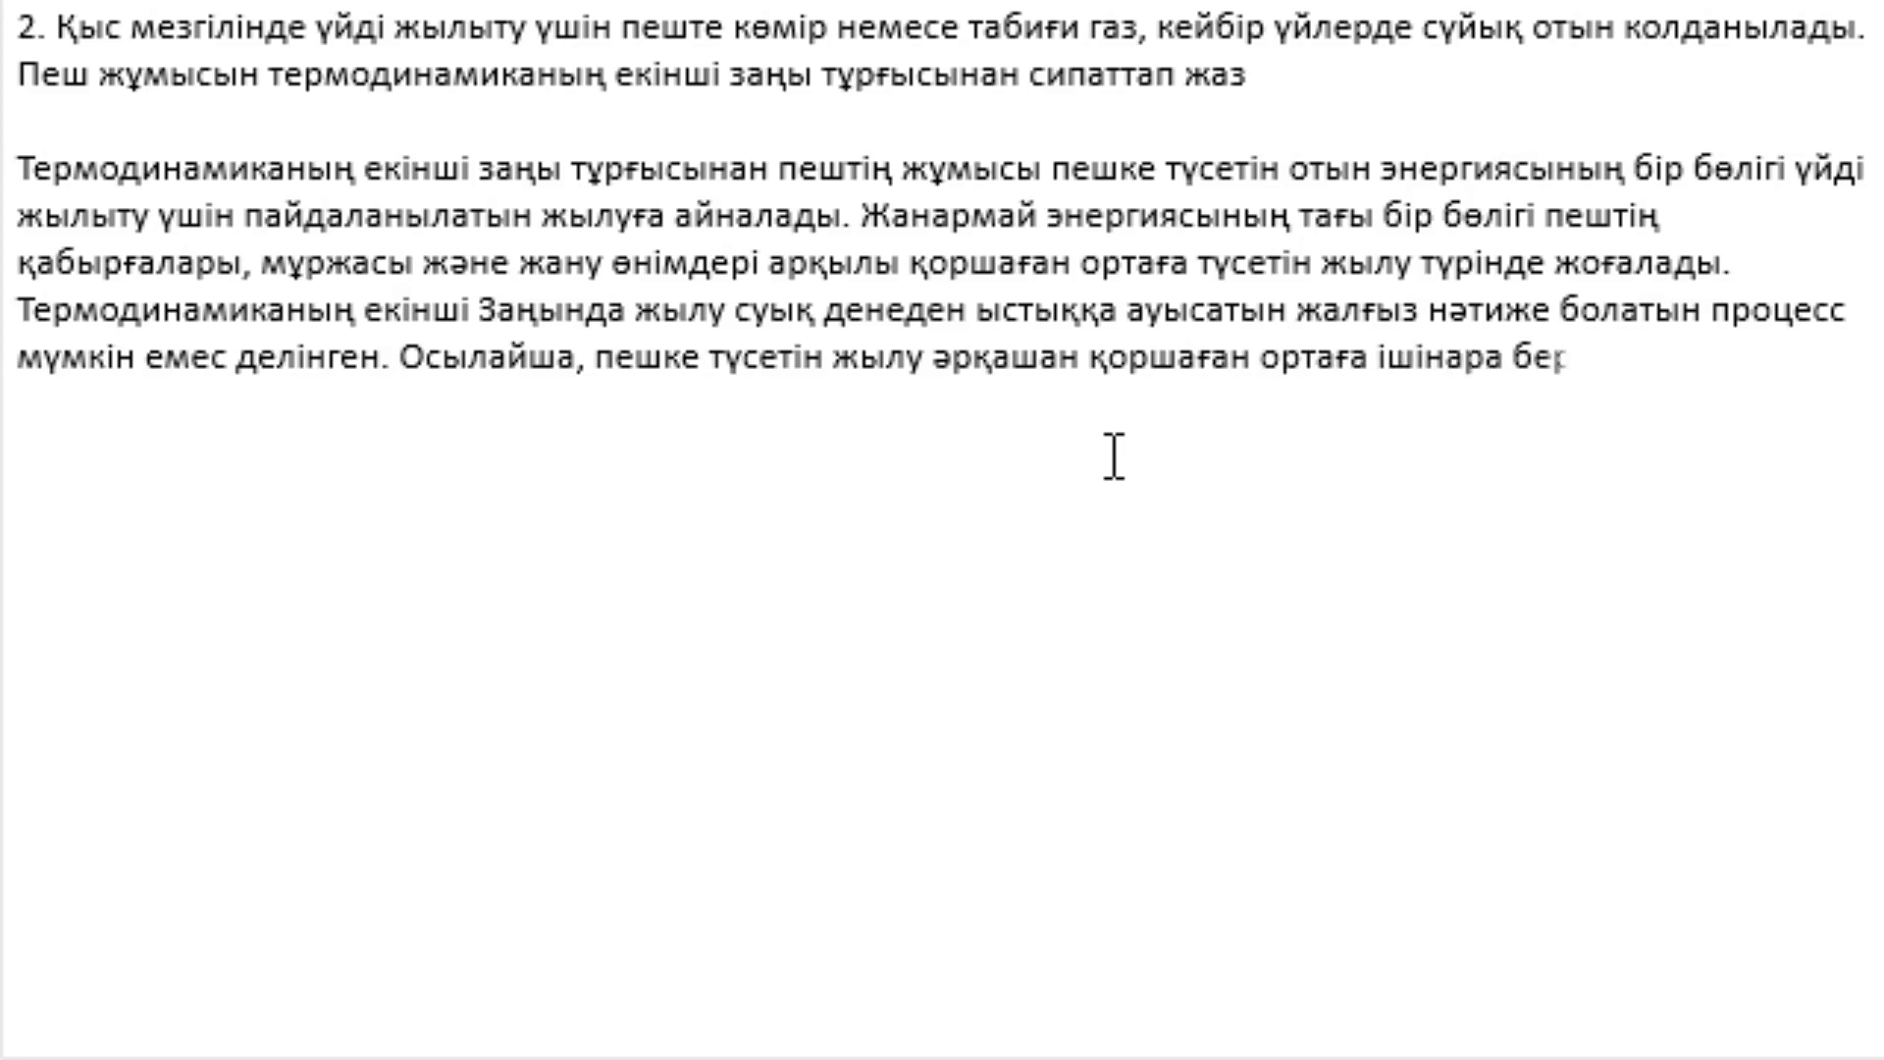
pyautogui.write('іледі.Жоға')
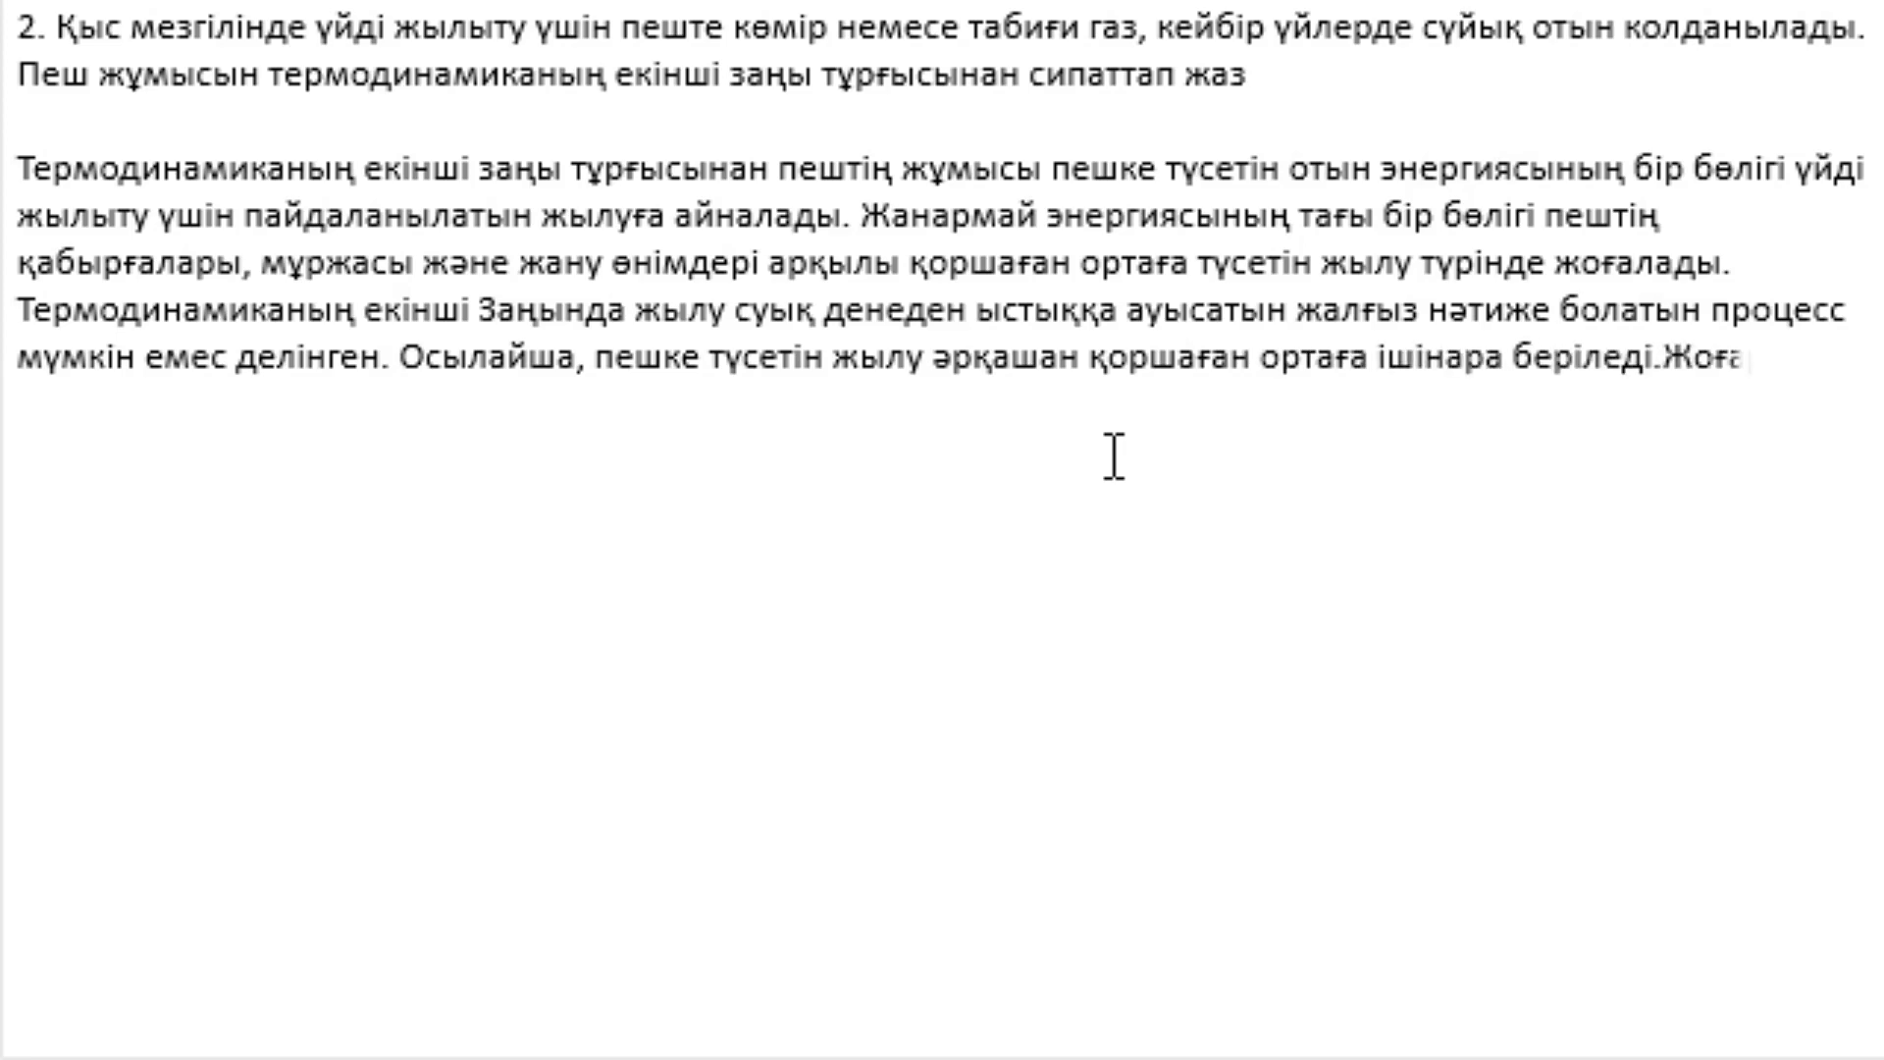
pyautogui.write('ры температ')
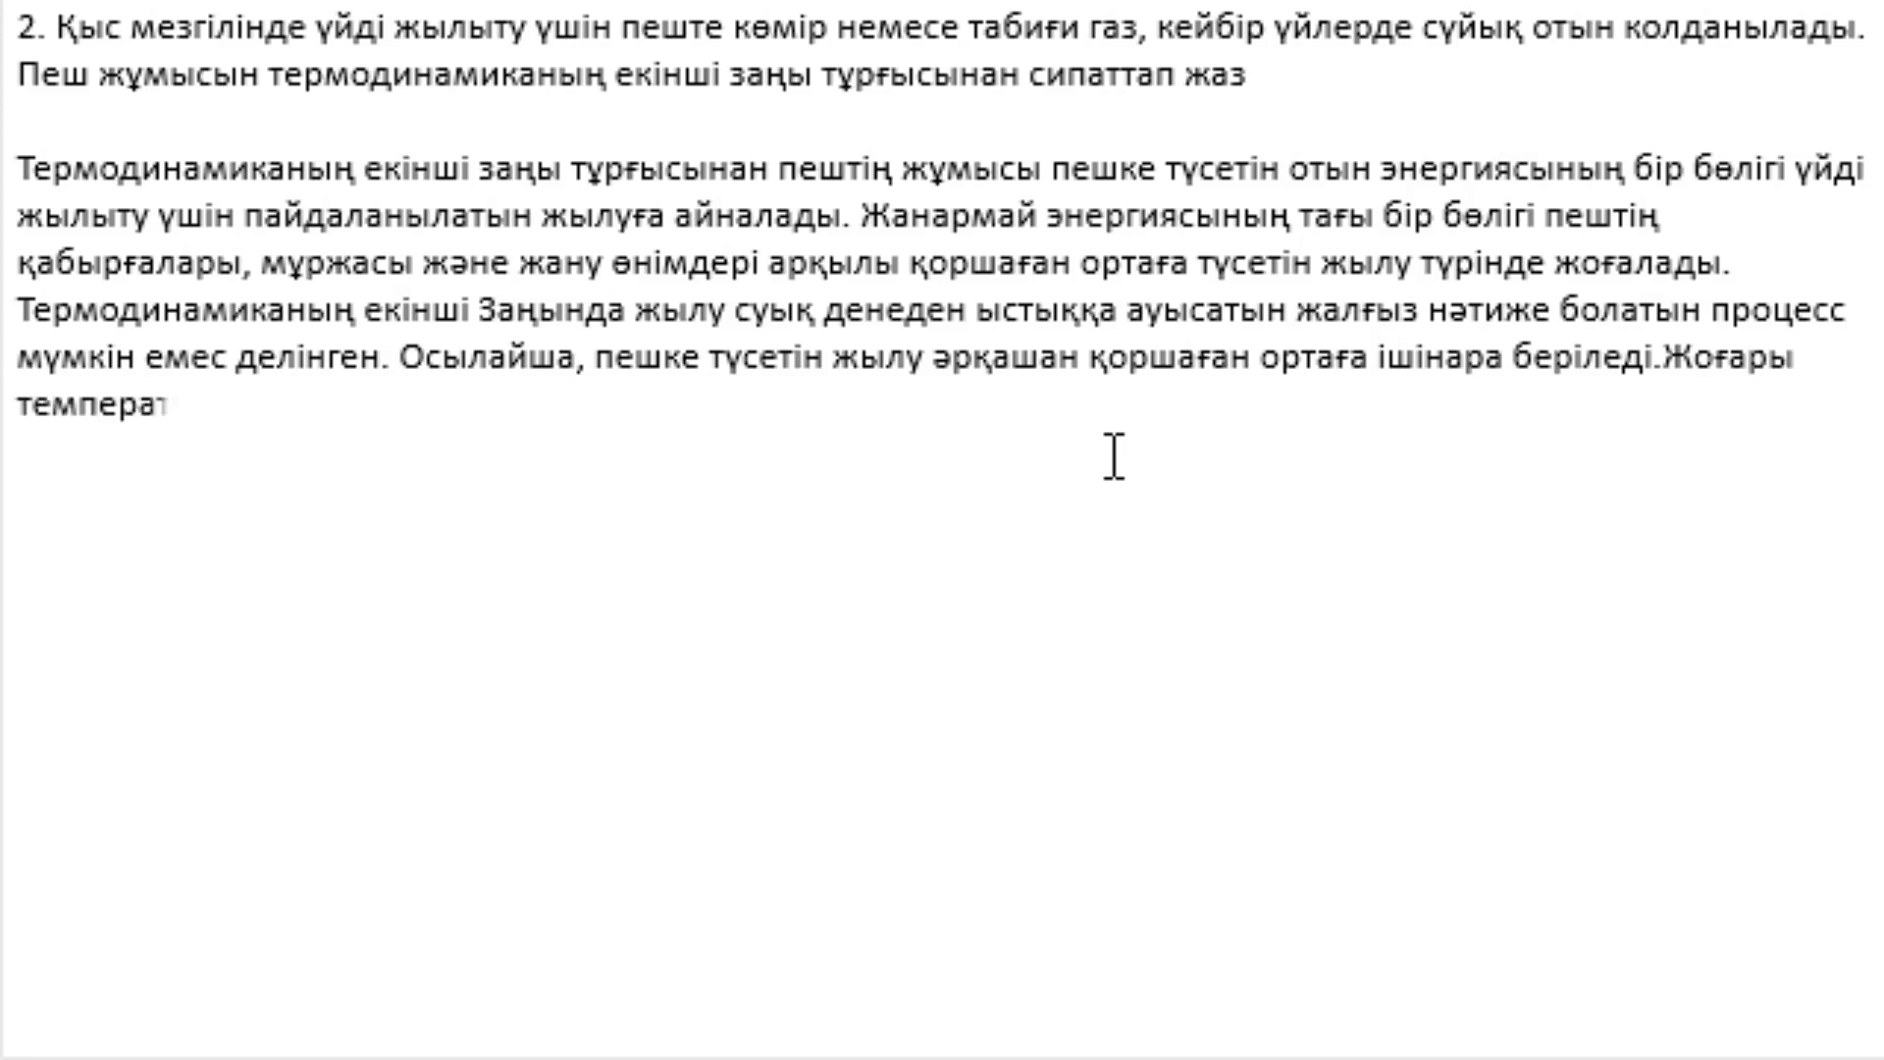
pyautogui.write('ура жану оты')
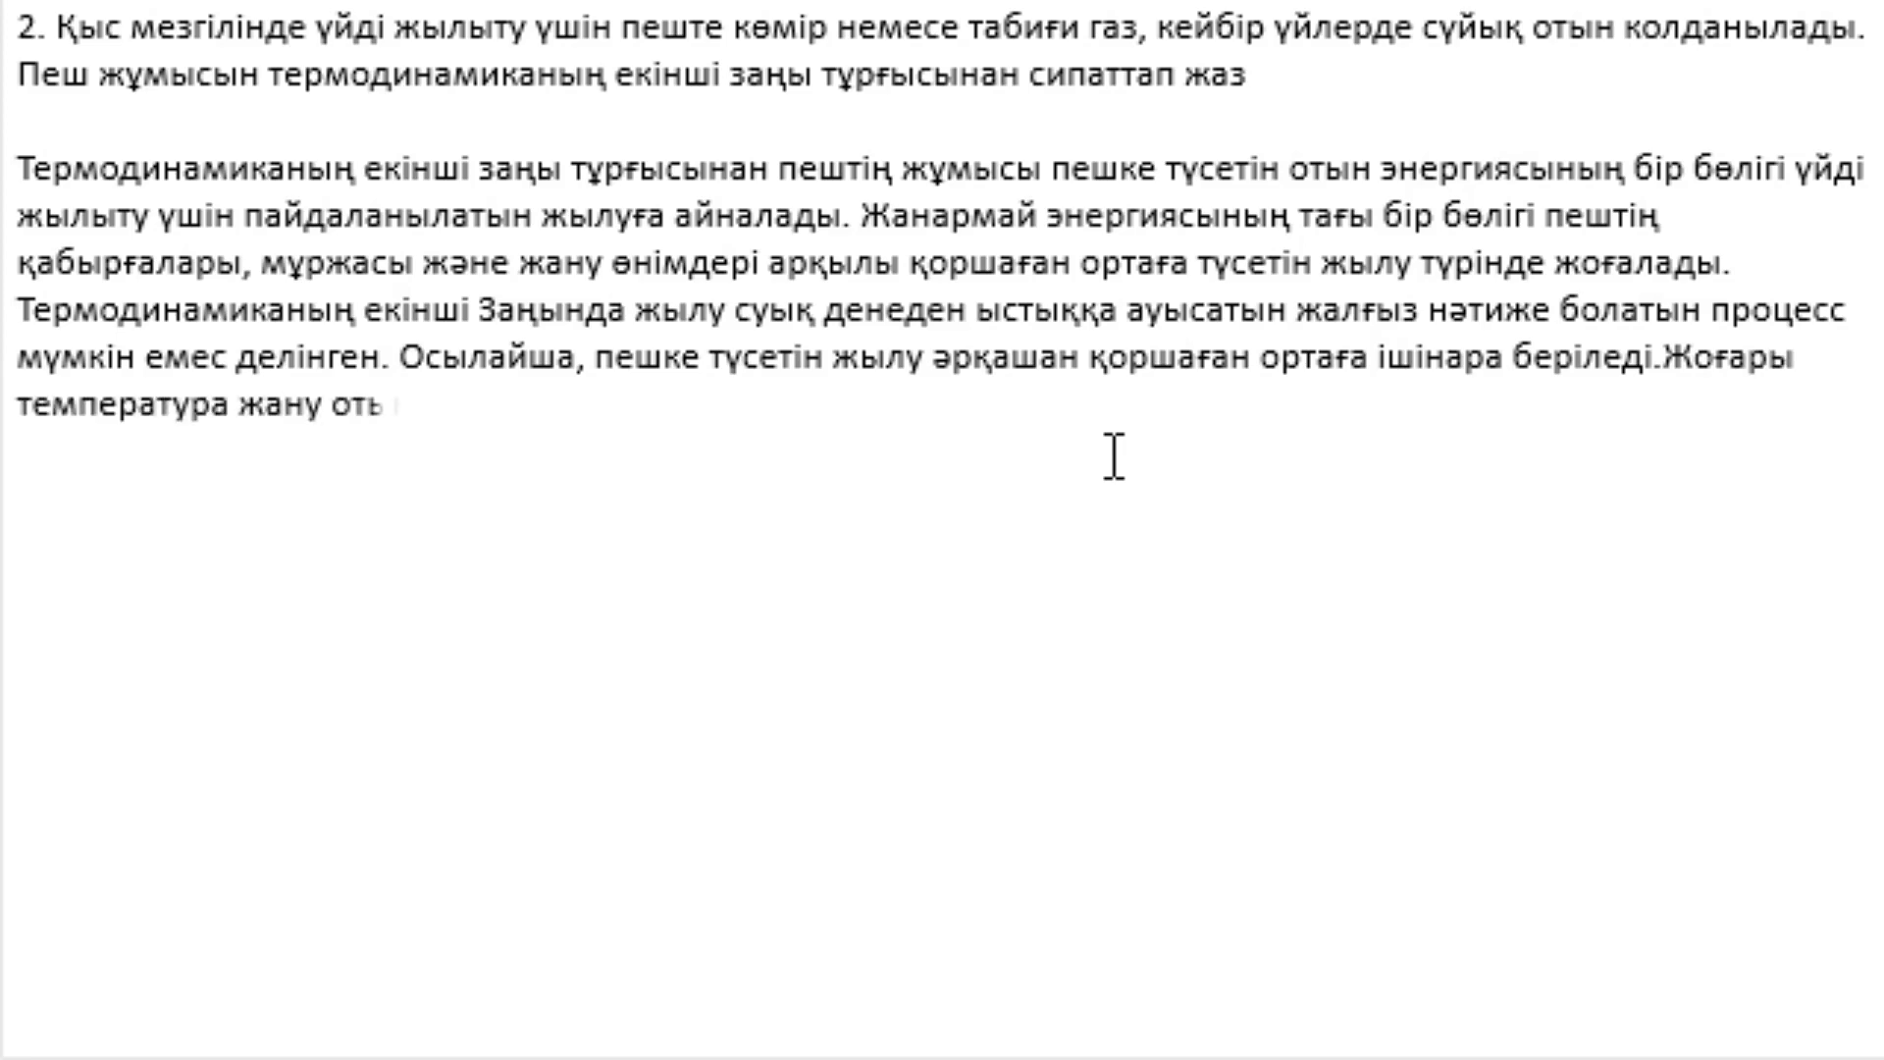
pyautogui.write('ұрлым')
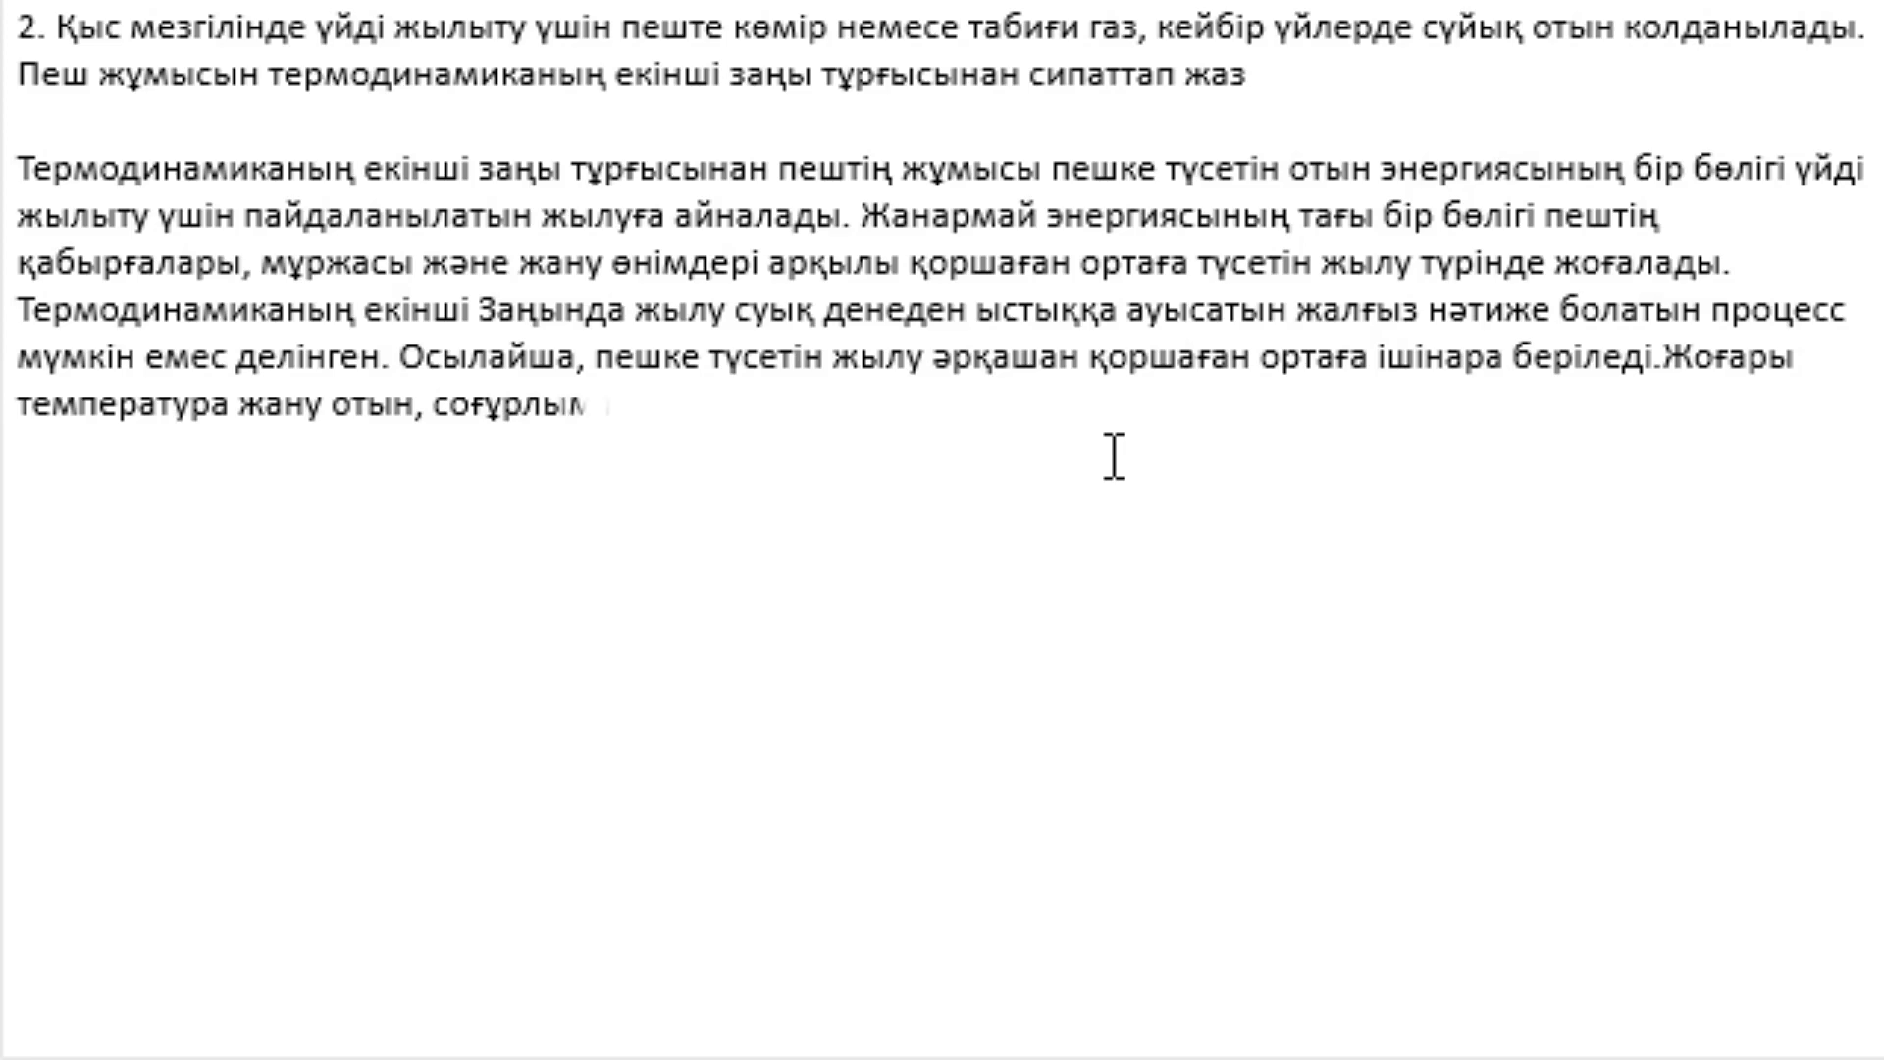
pyautogui.write(' көп жылу жол')
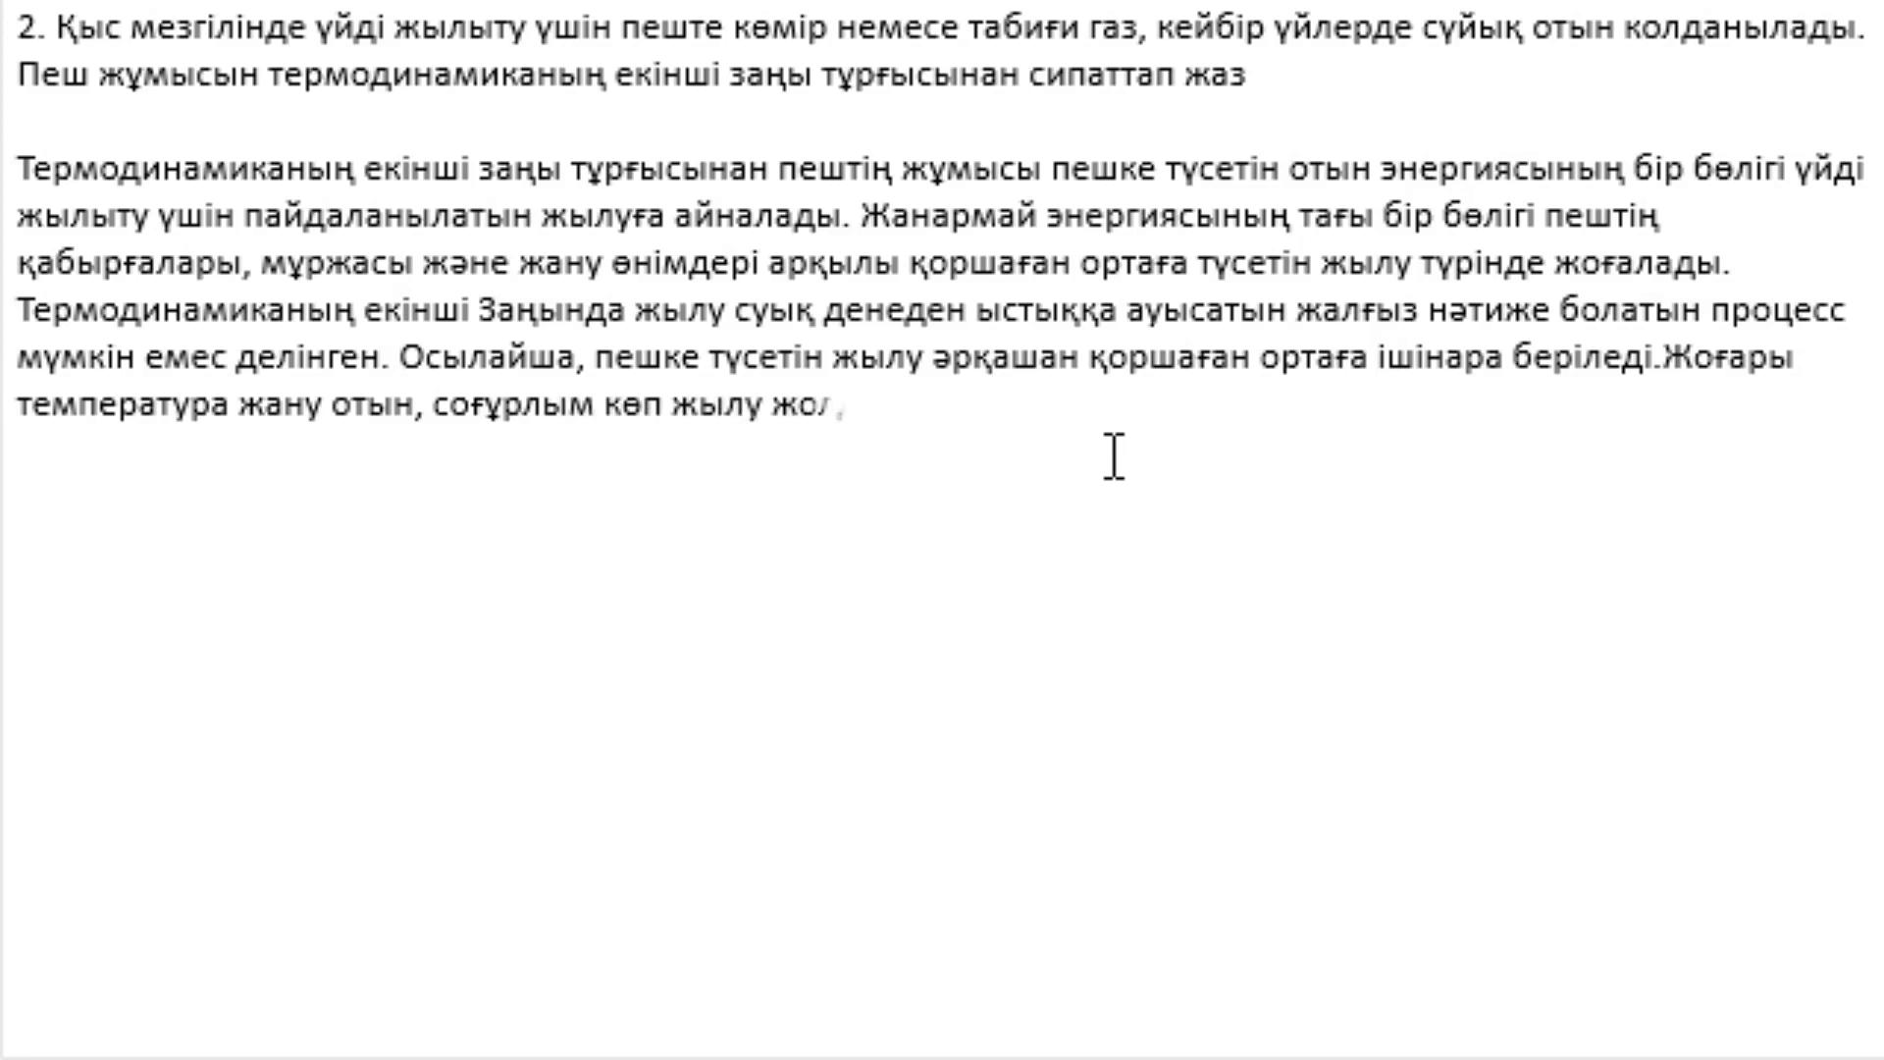
pyautogui.write('данатын бол')
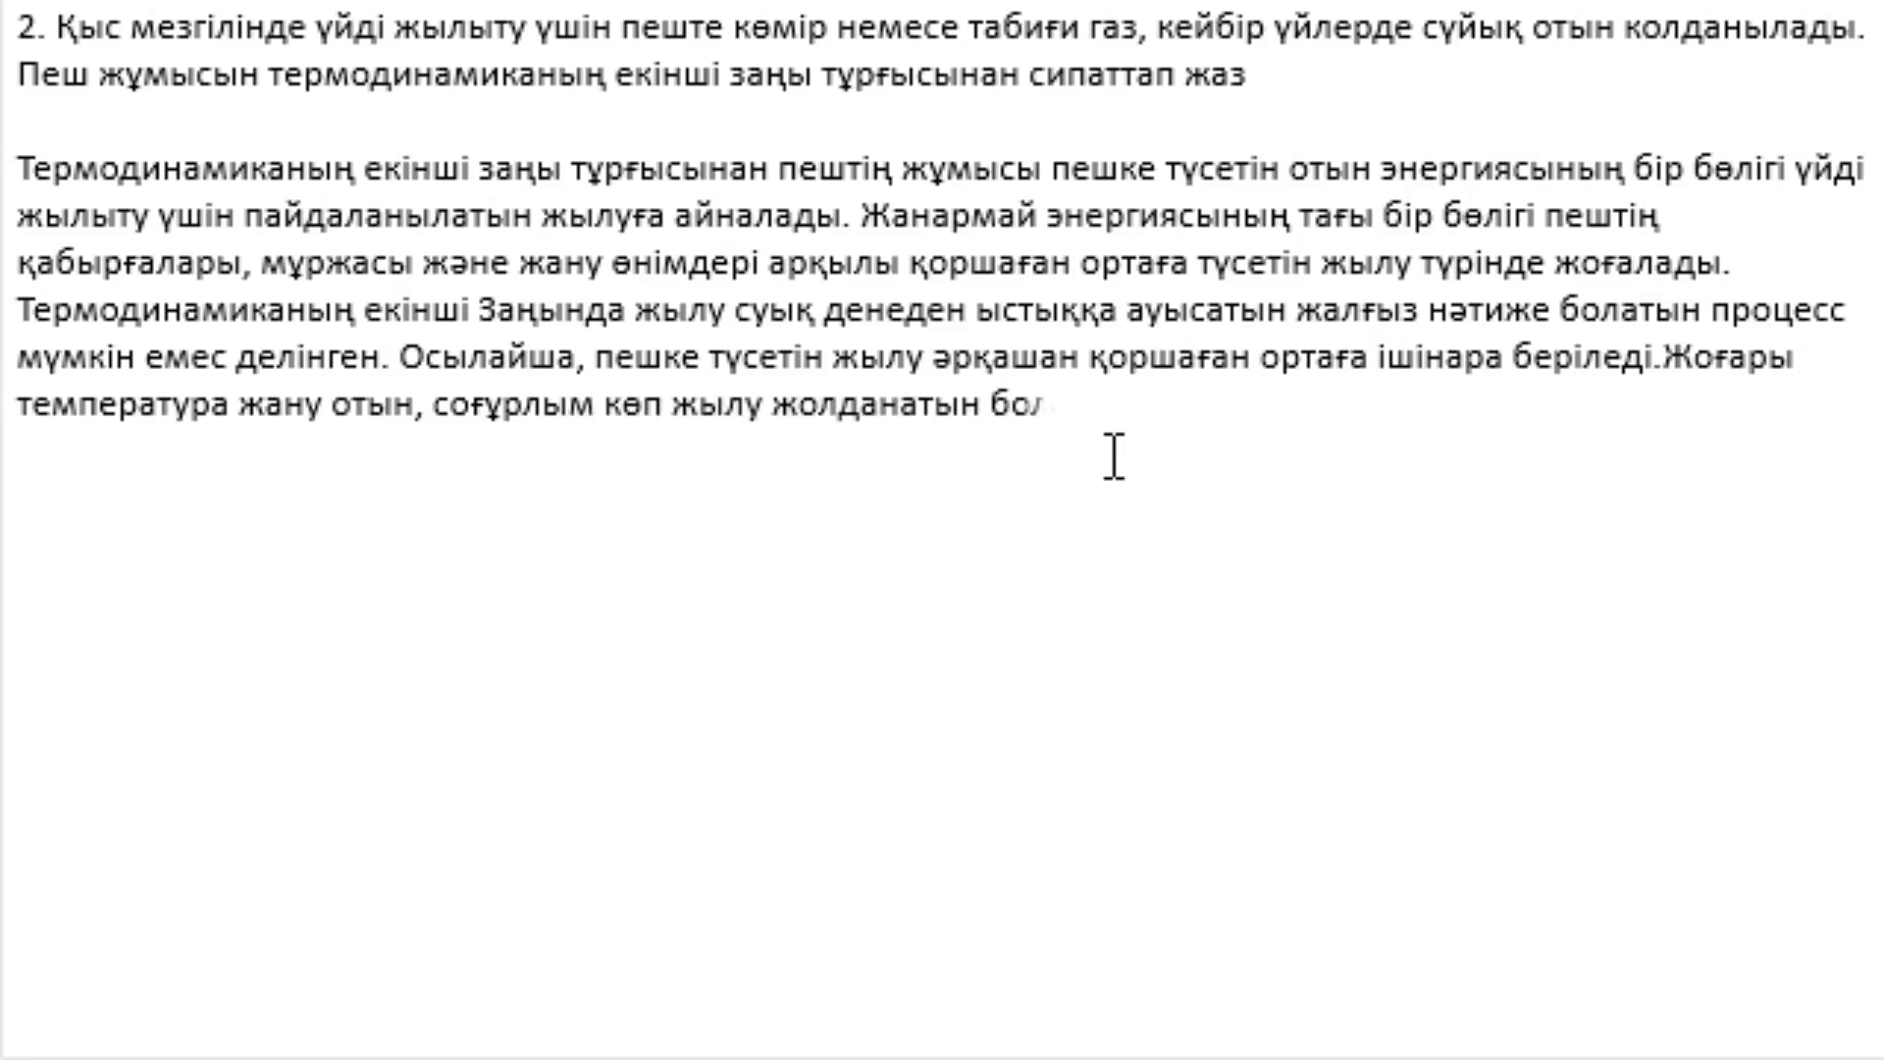
pyautogui.write('ады үйі. Ала')
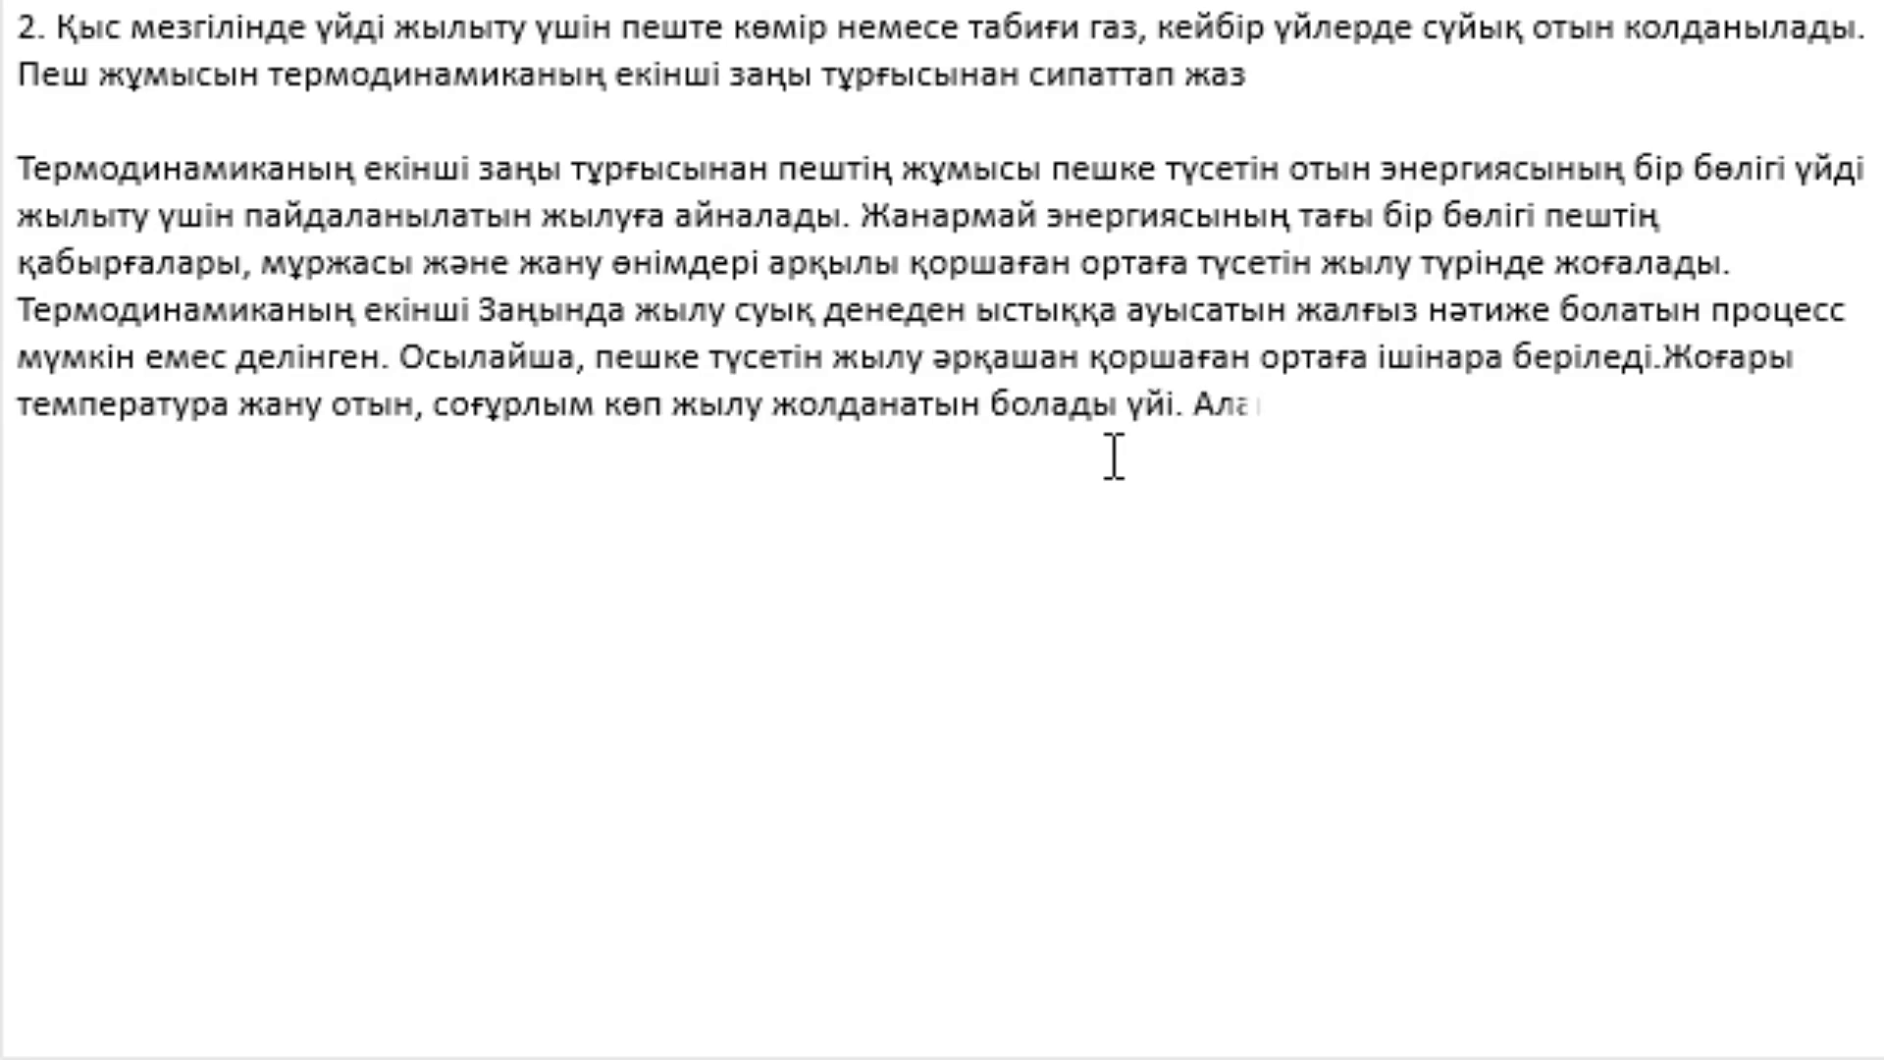
pyautogui.write('йда, жоғары')
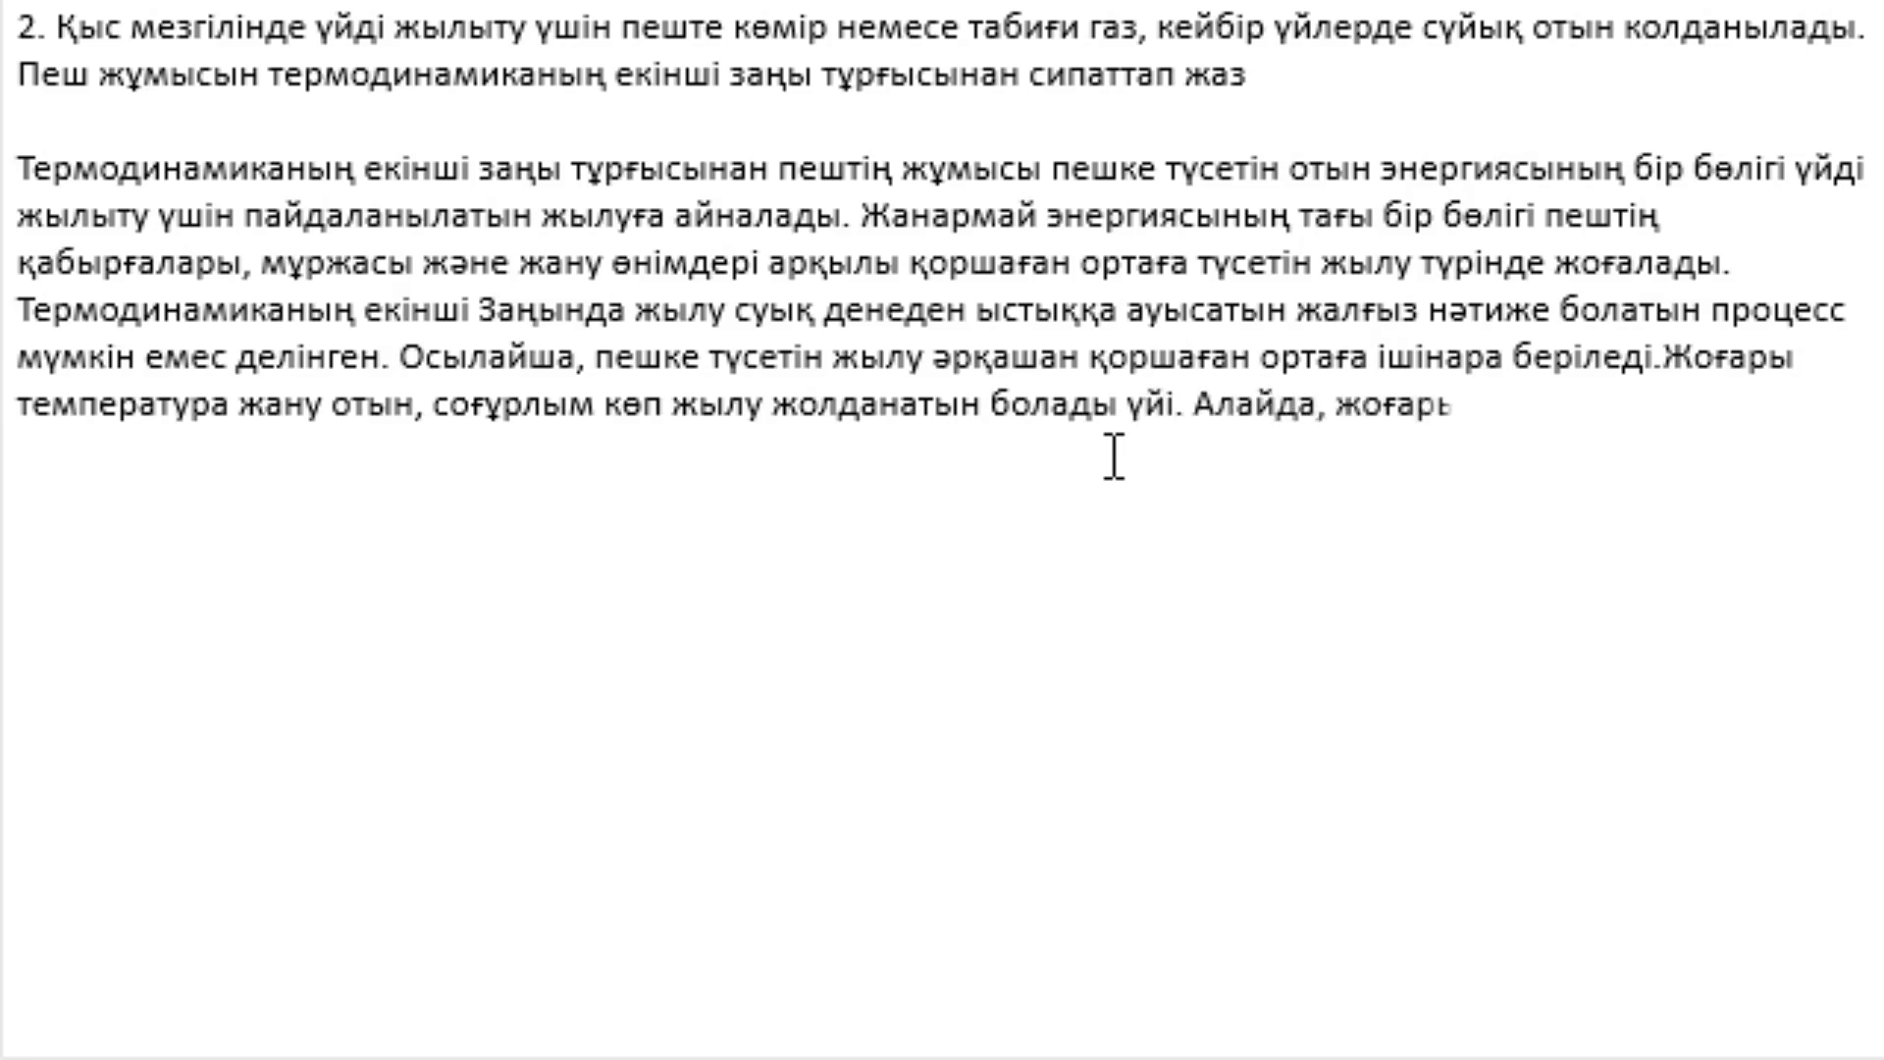
pyautogui.write(' температур')
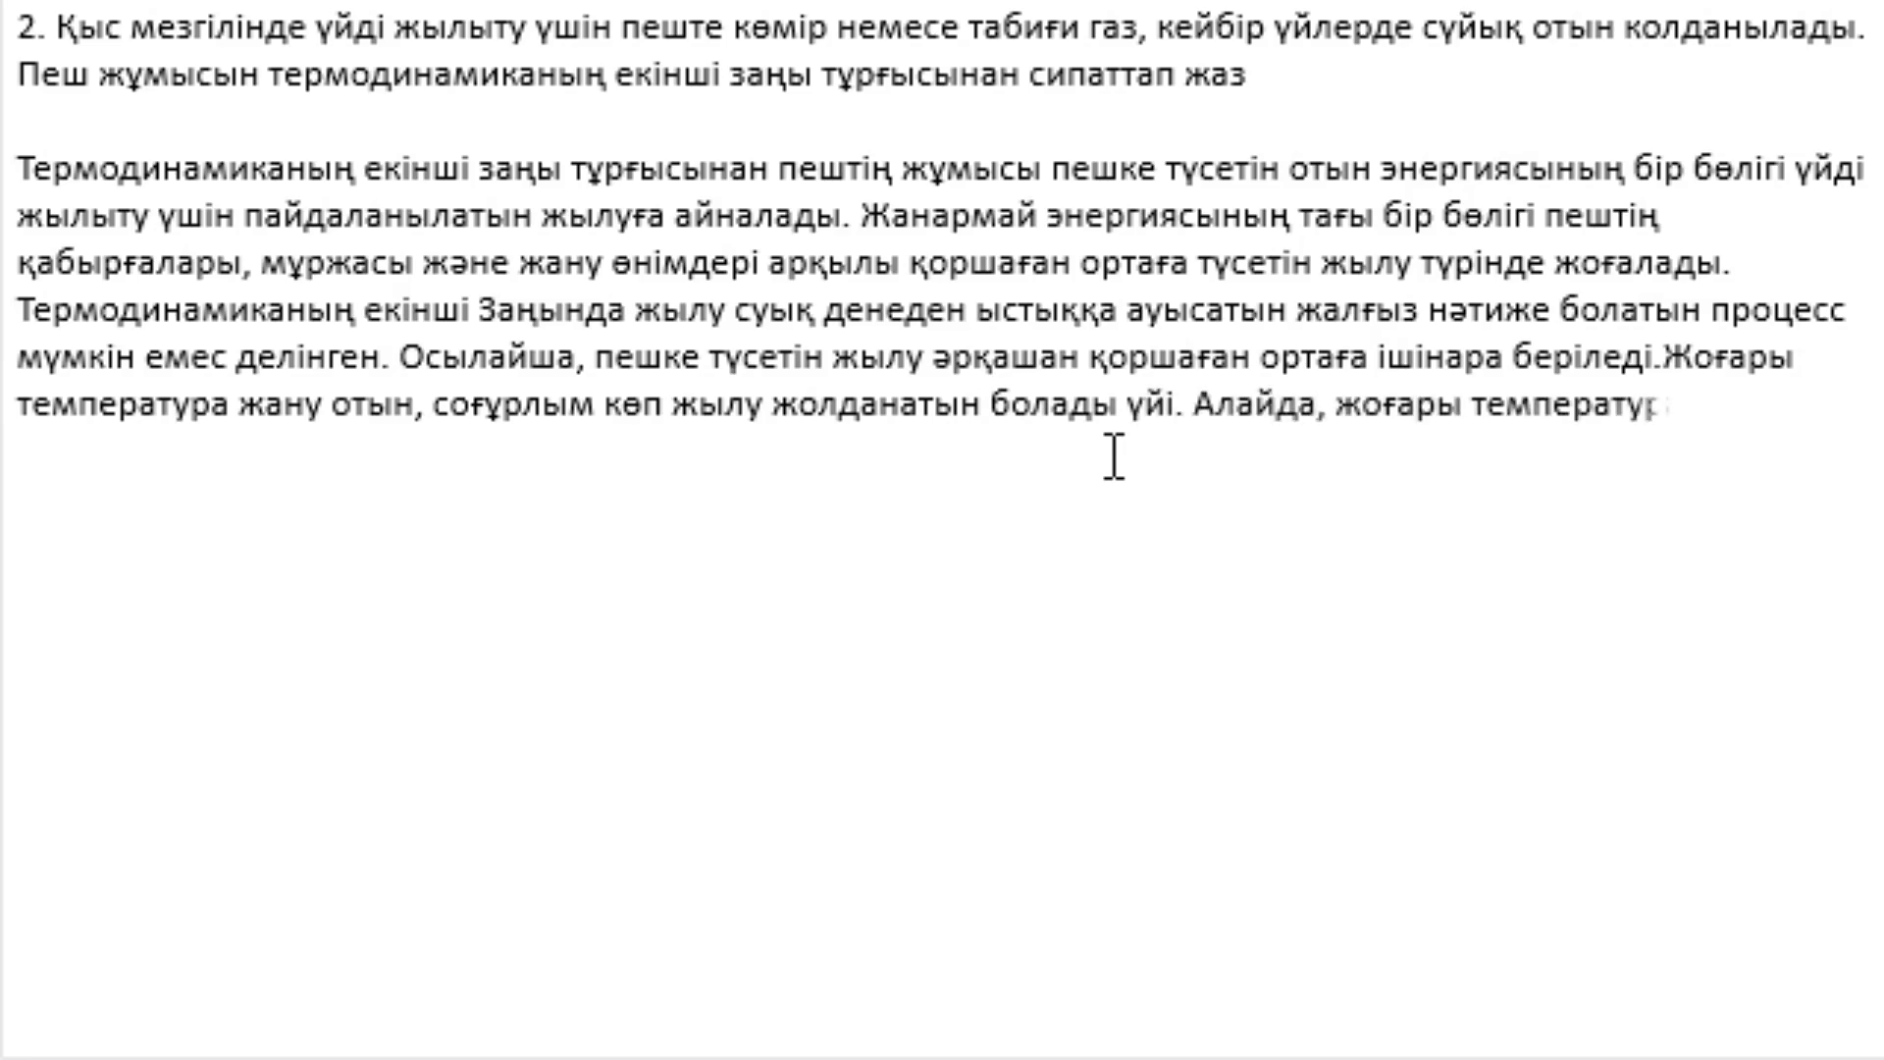
pyautogui.write('да отынны')
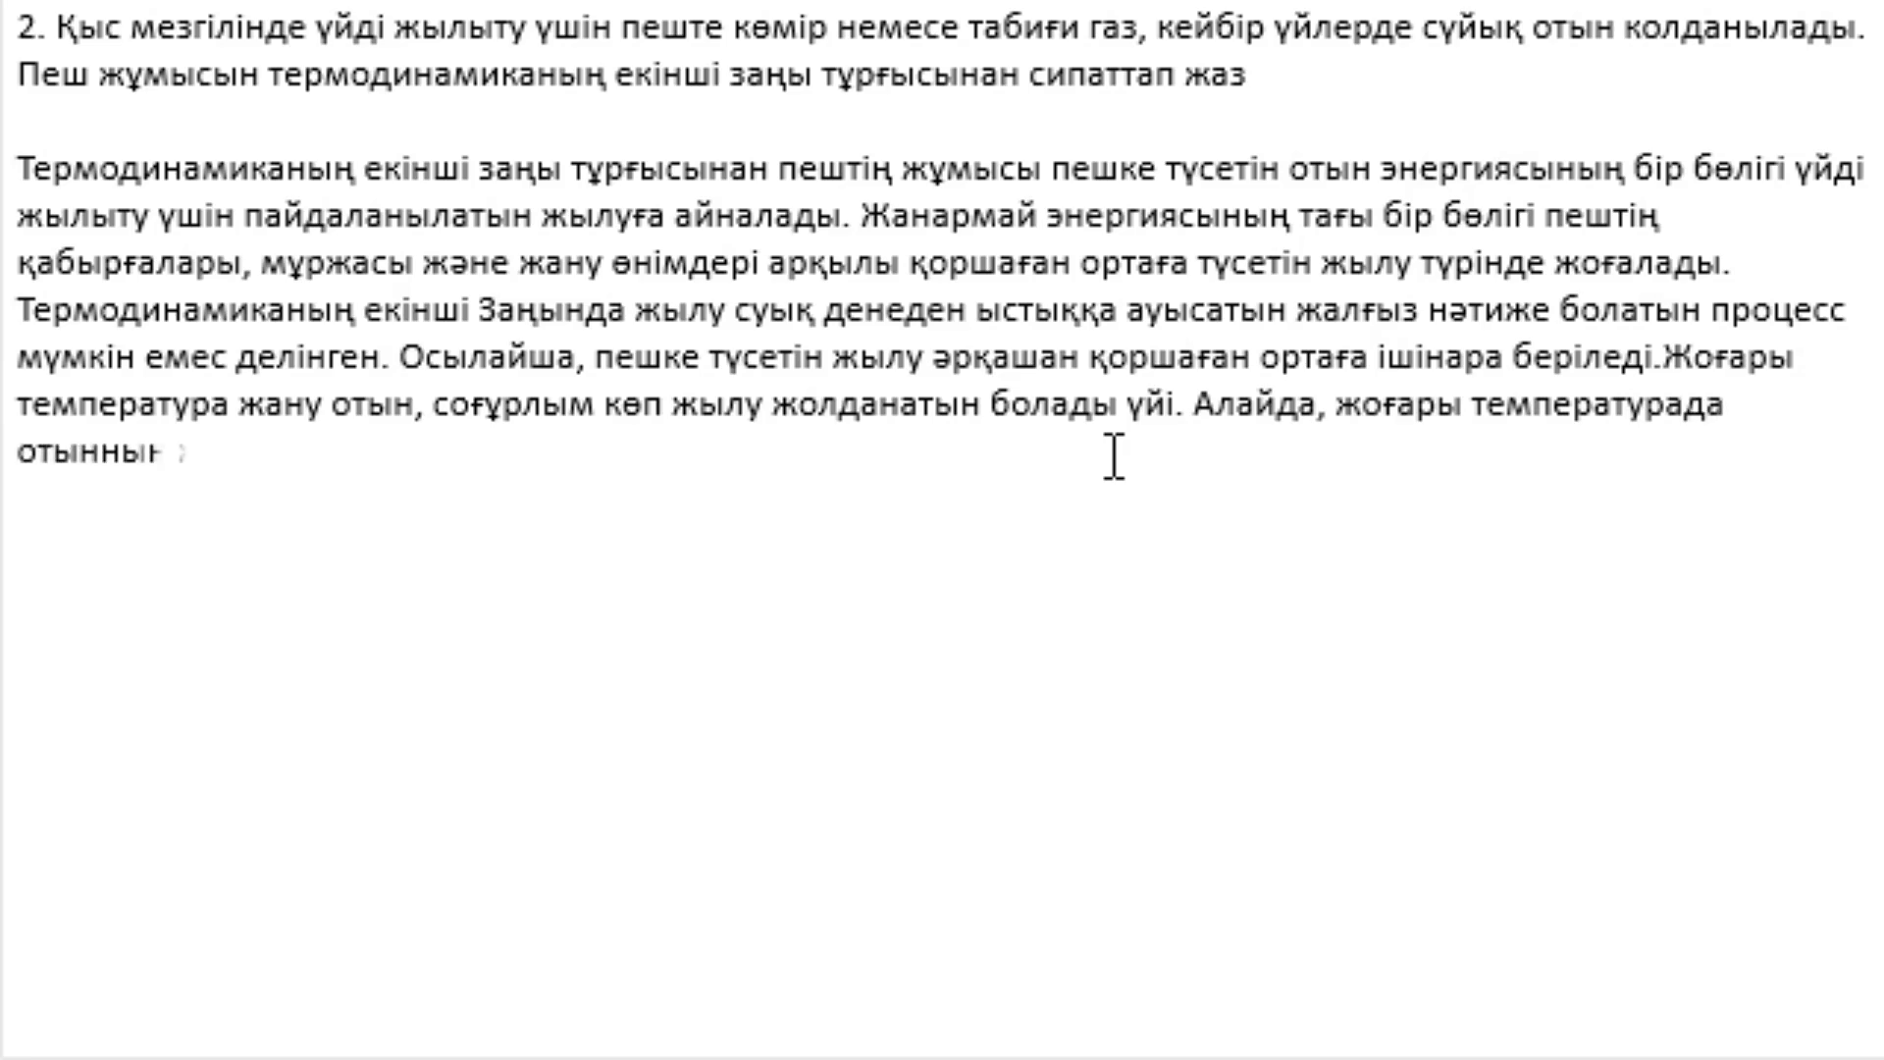
pyautogui.write('ңжану, сонда')
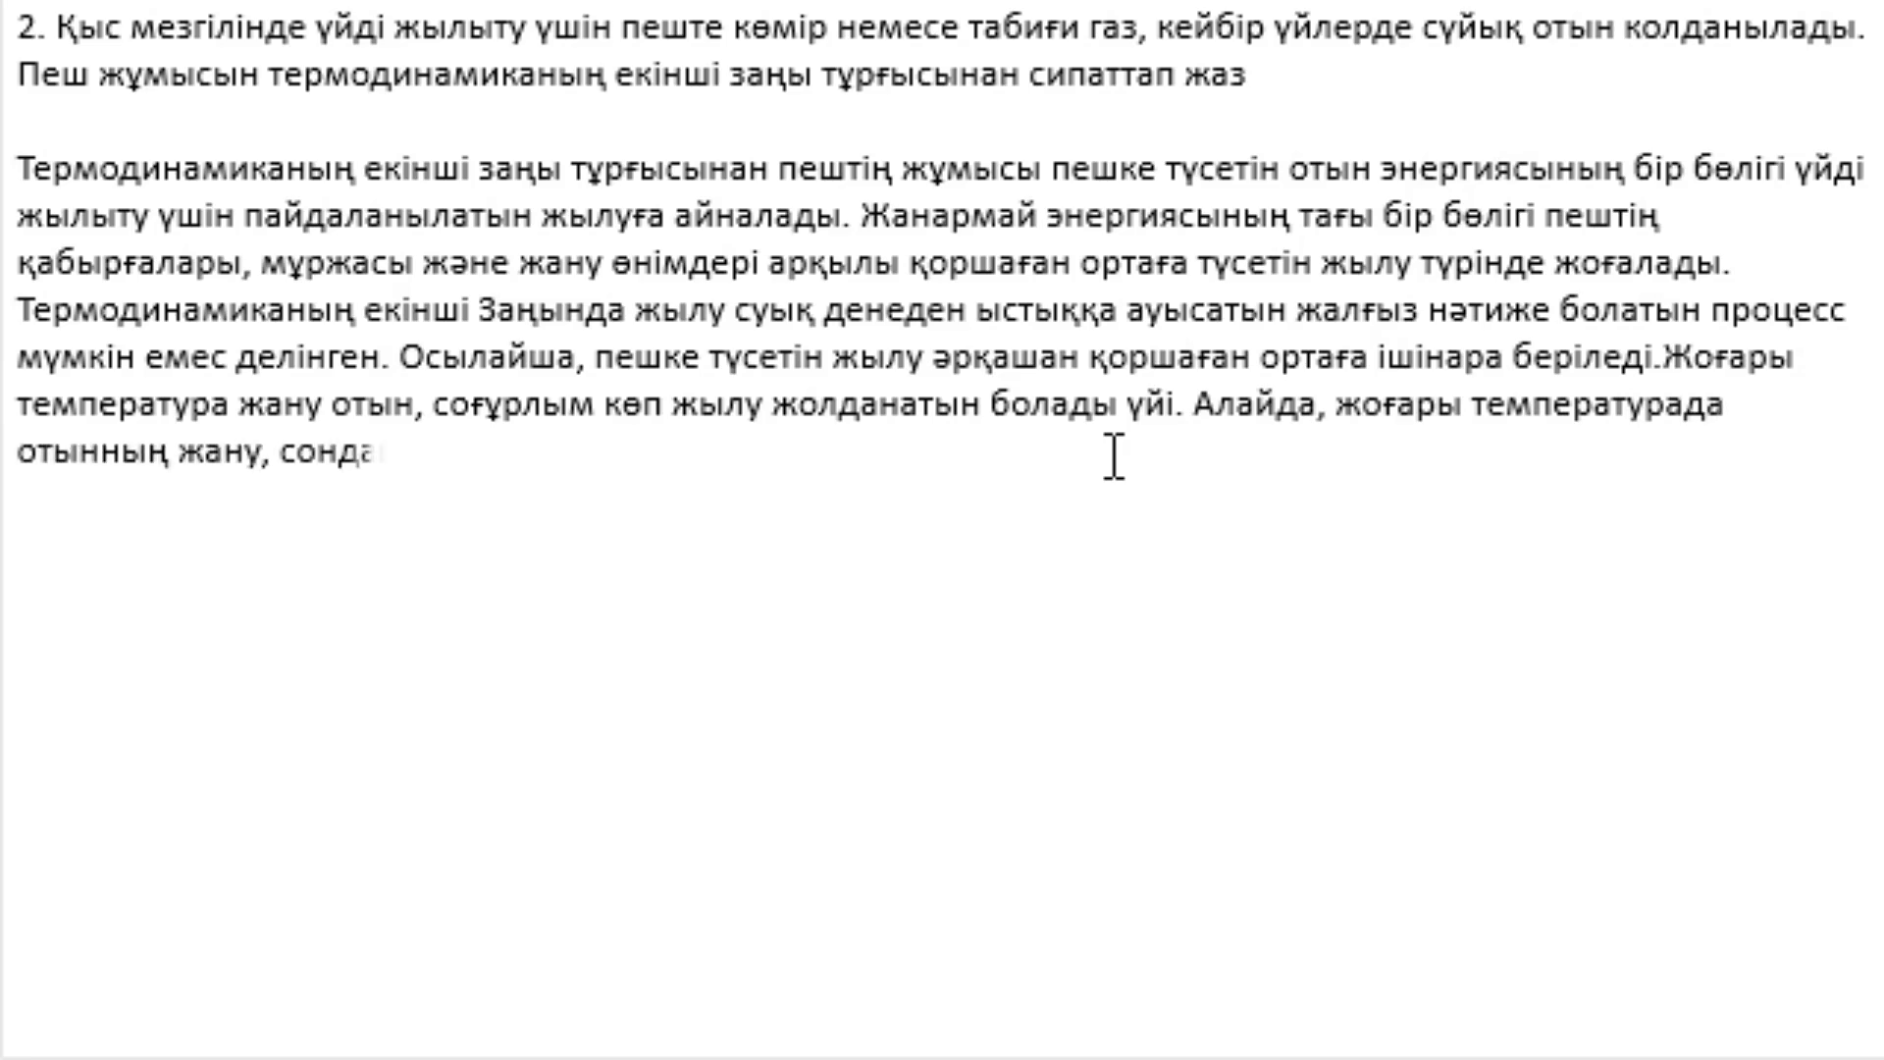
pyautogui.write('й-ақ саны кө')
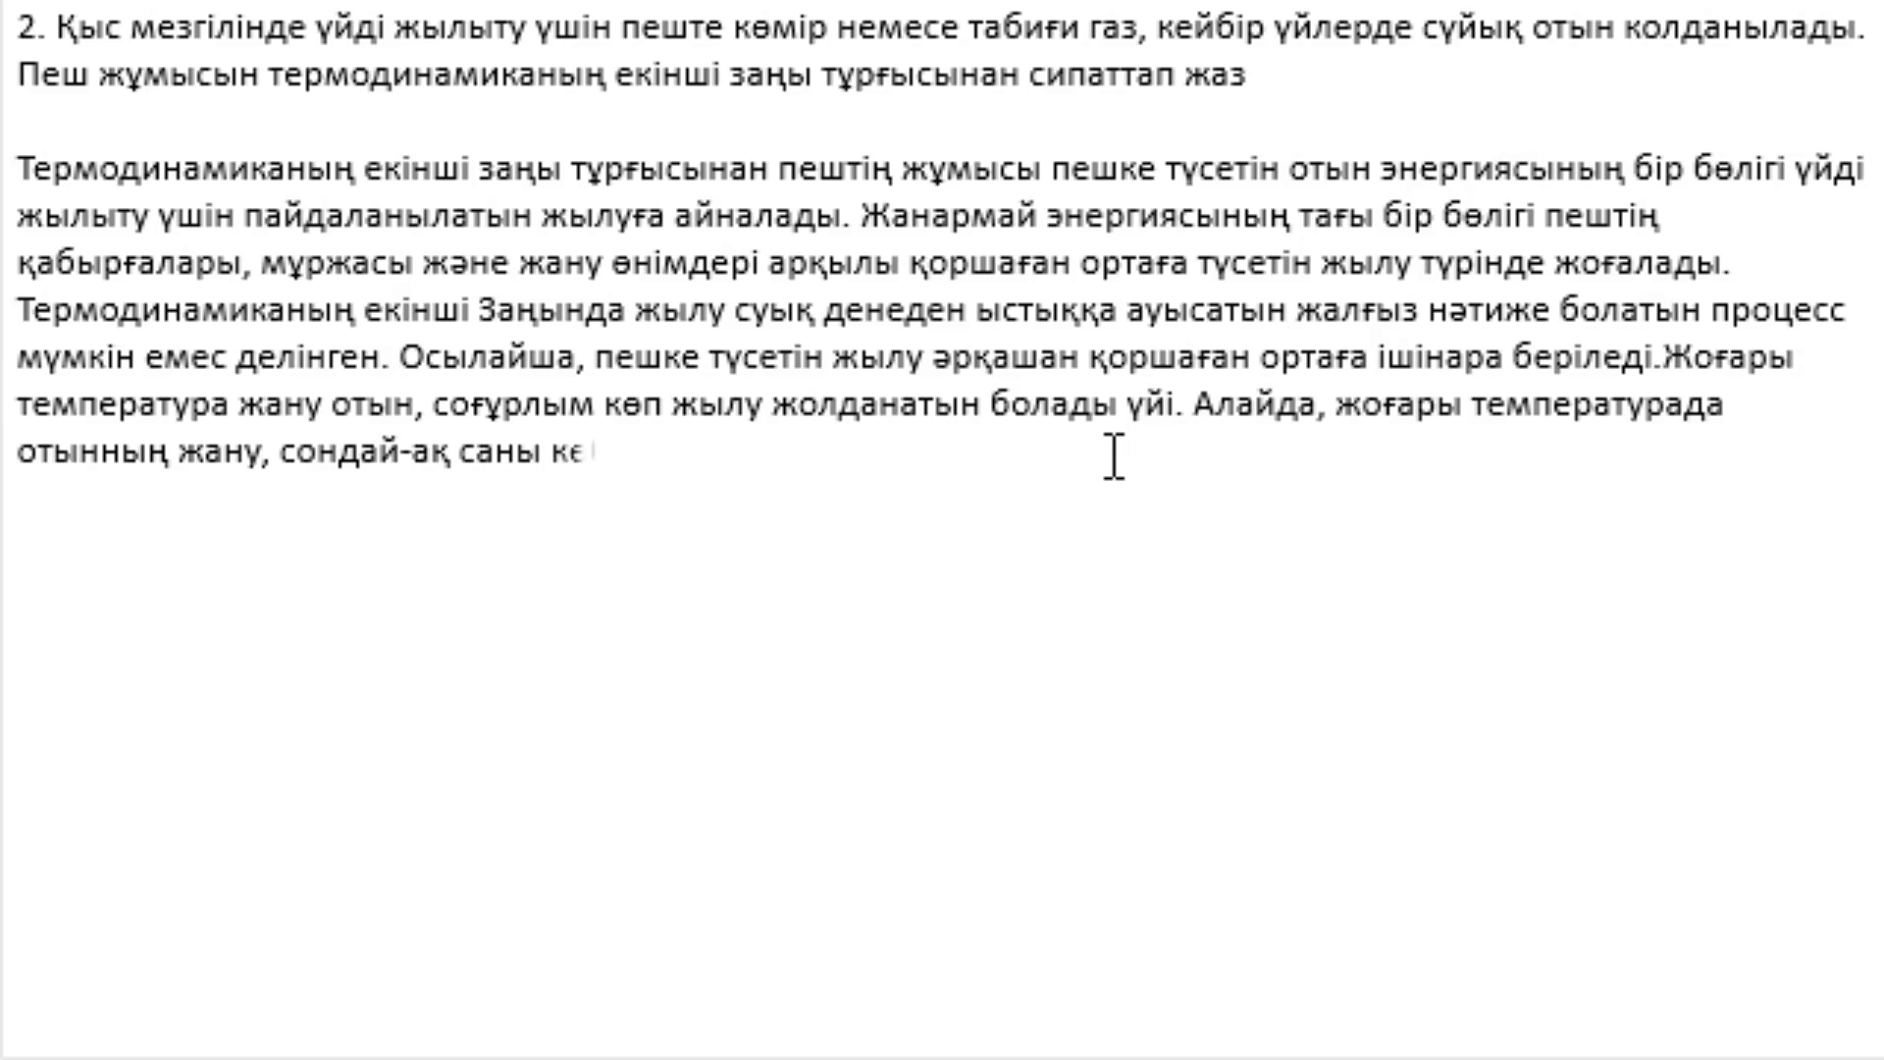
pyautogui.write('бейіп, жылу')
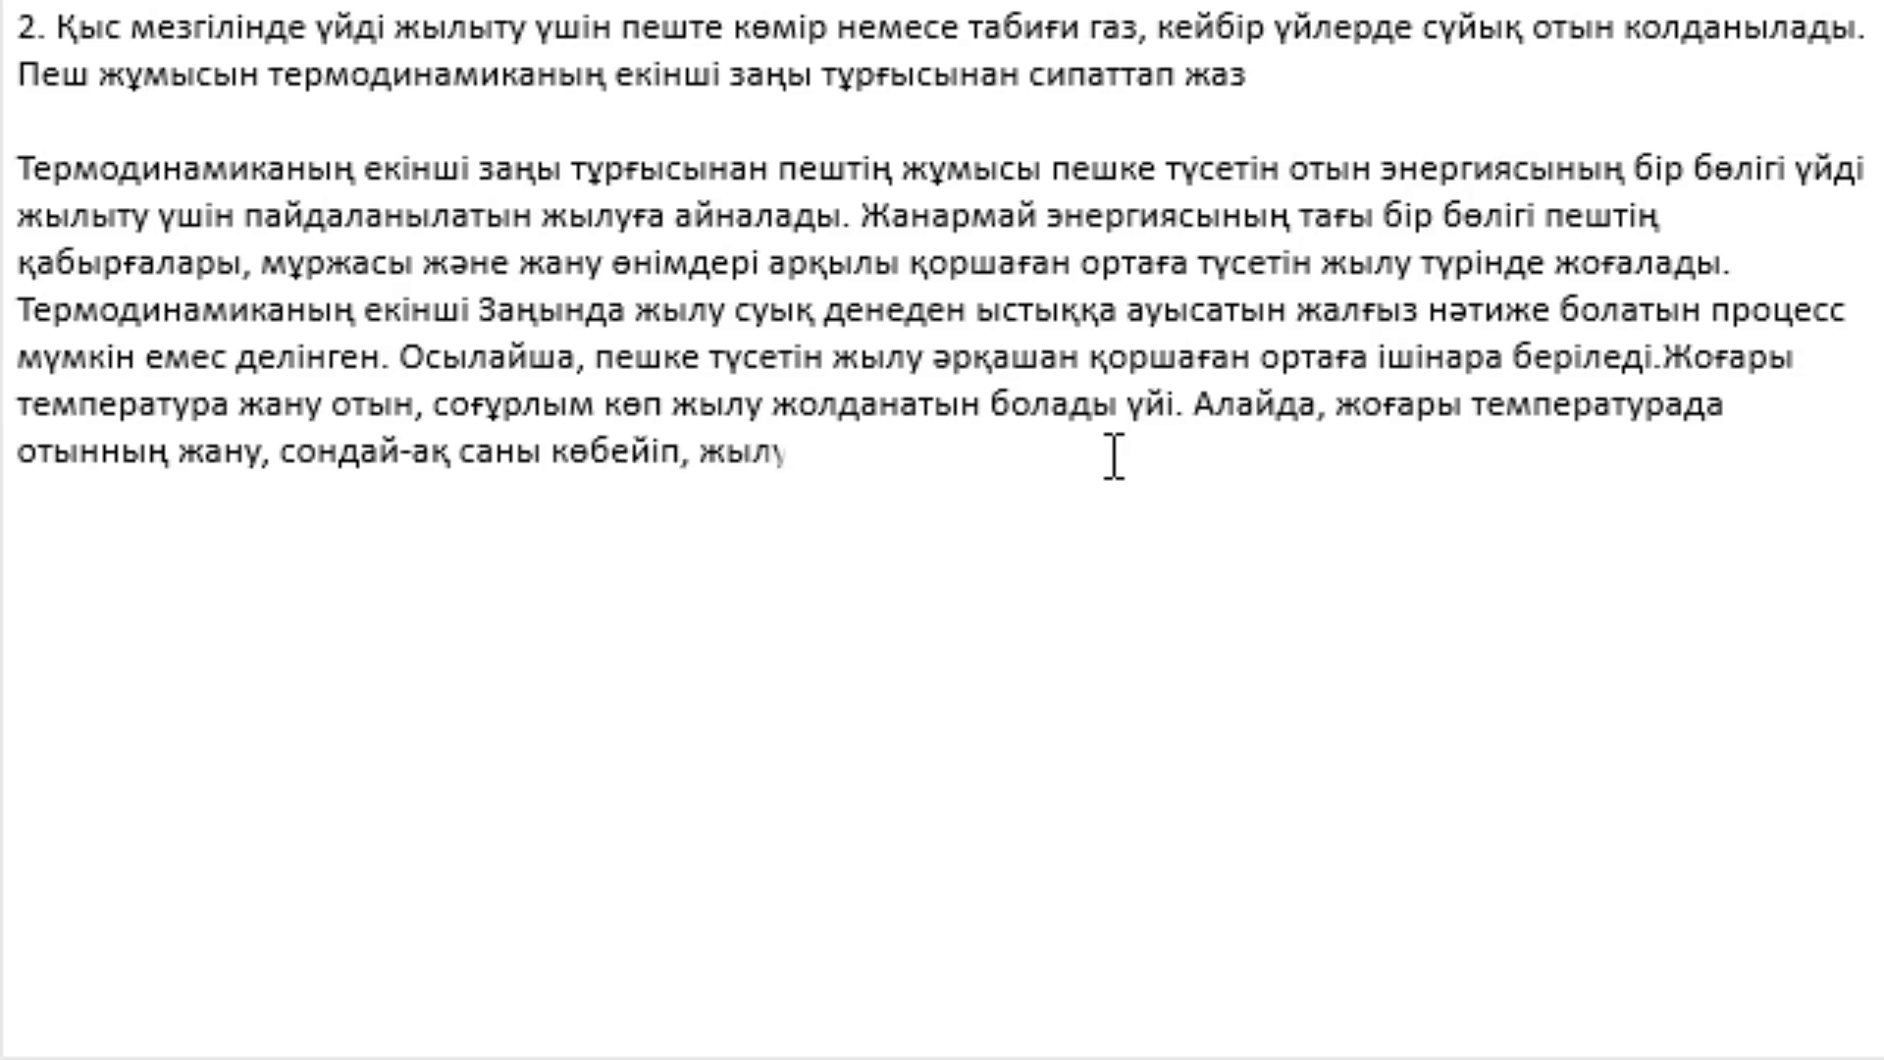
pyautogui.write('ряемс')
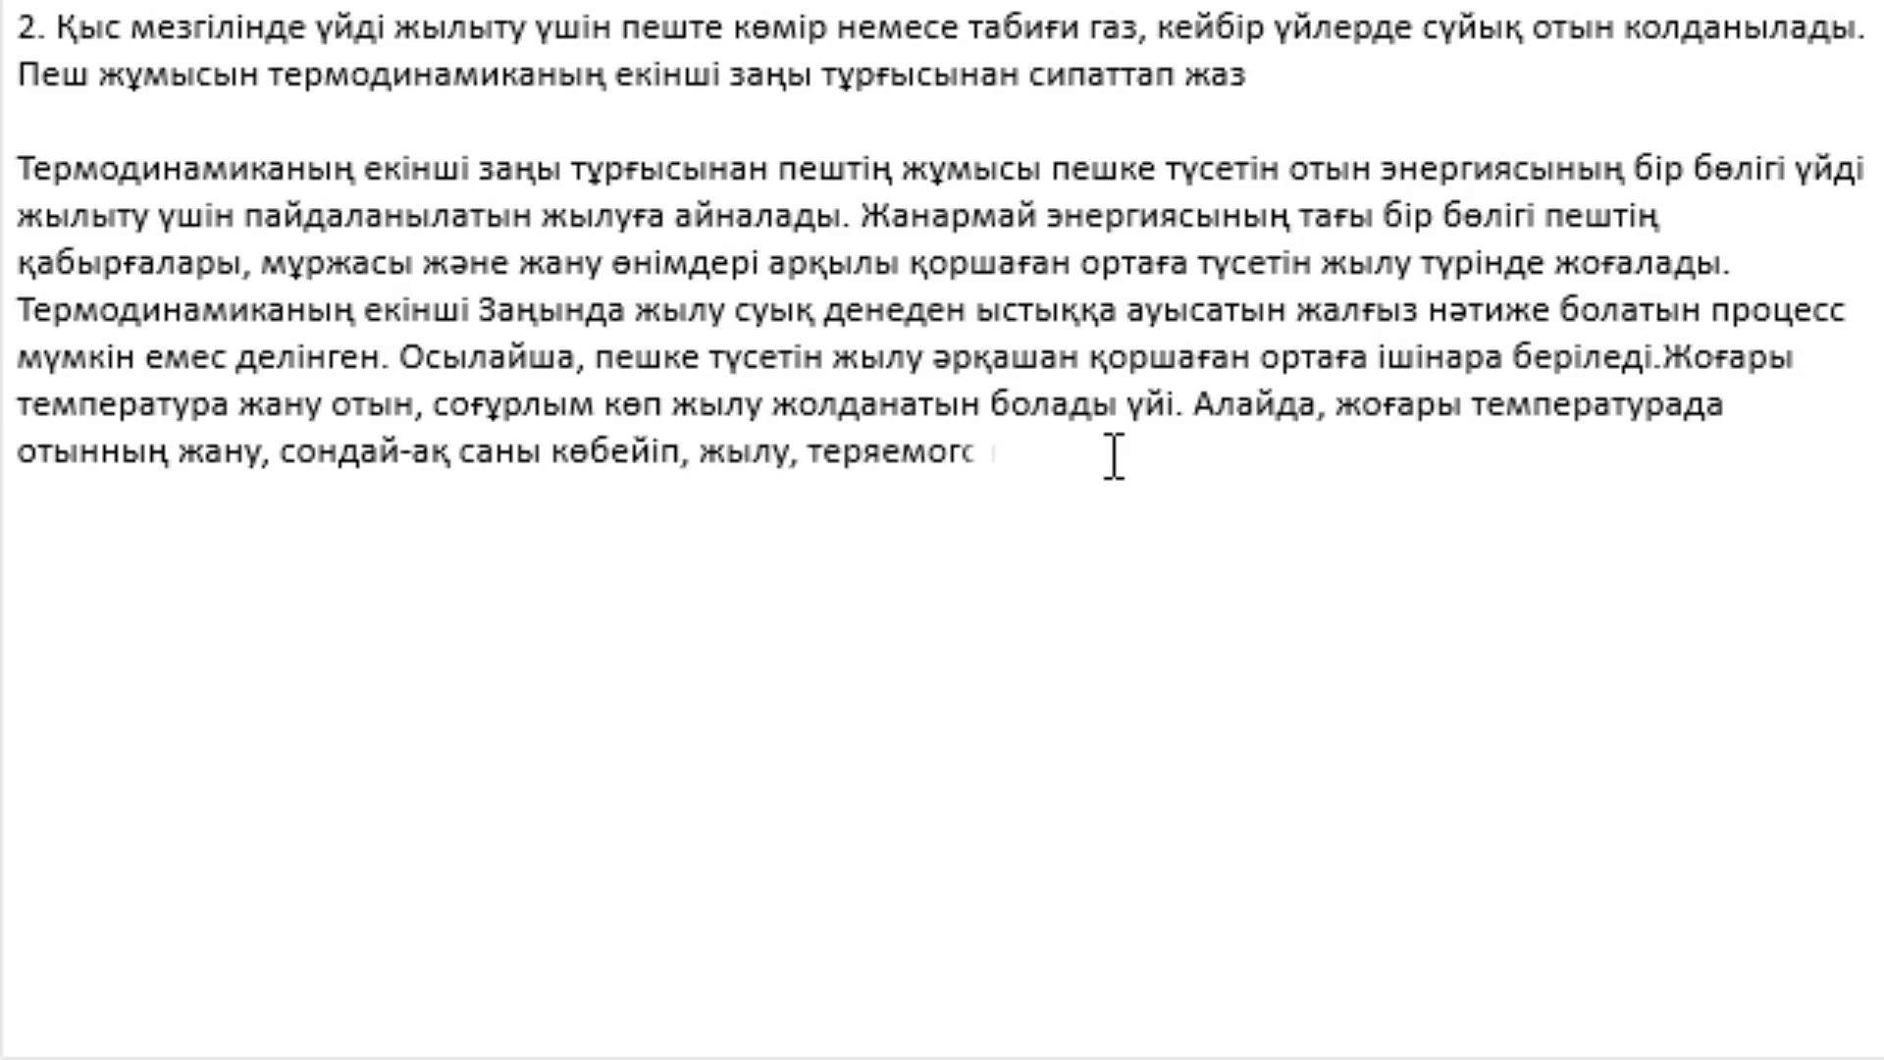
pyautogui.write(' қоршаған ор')
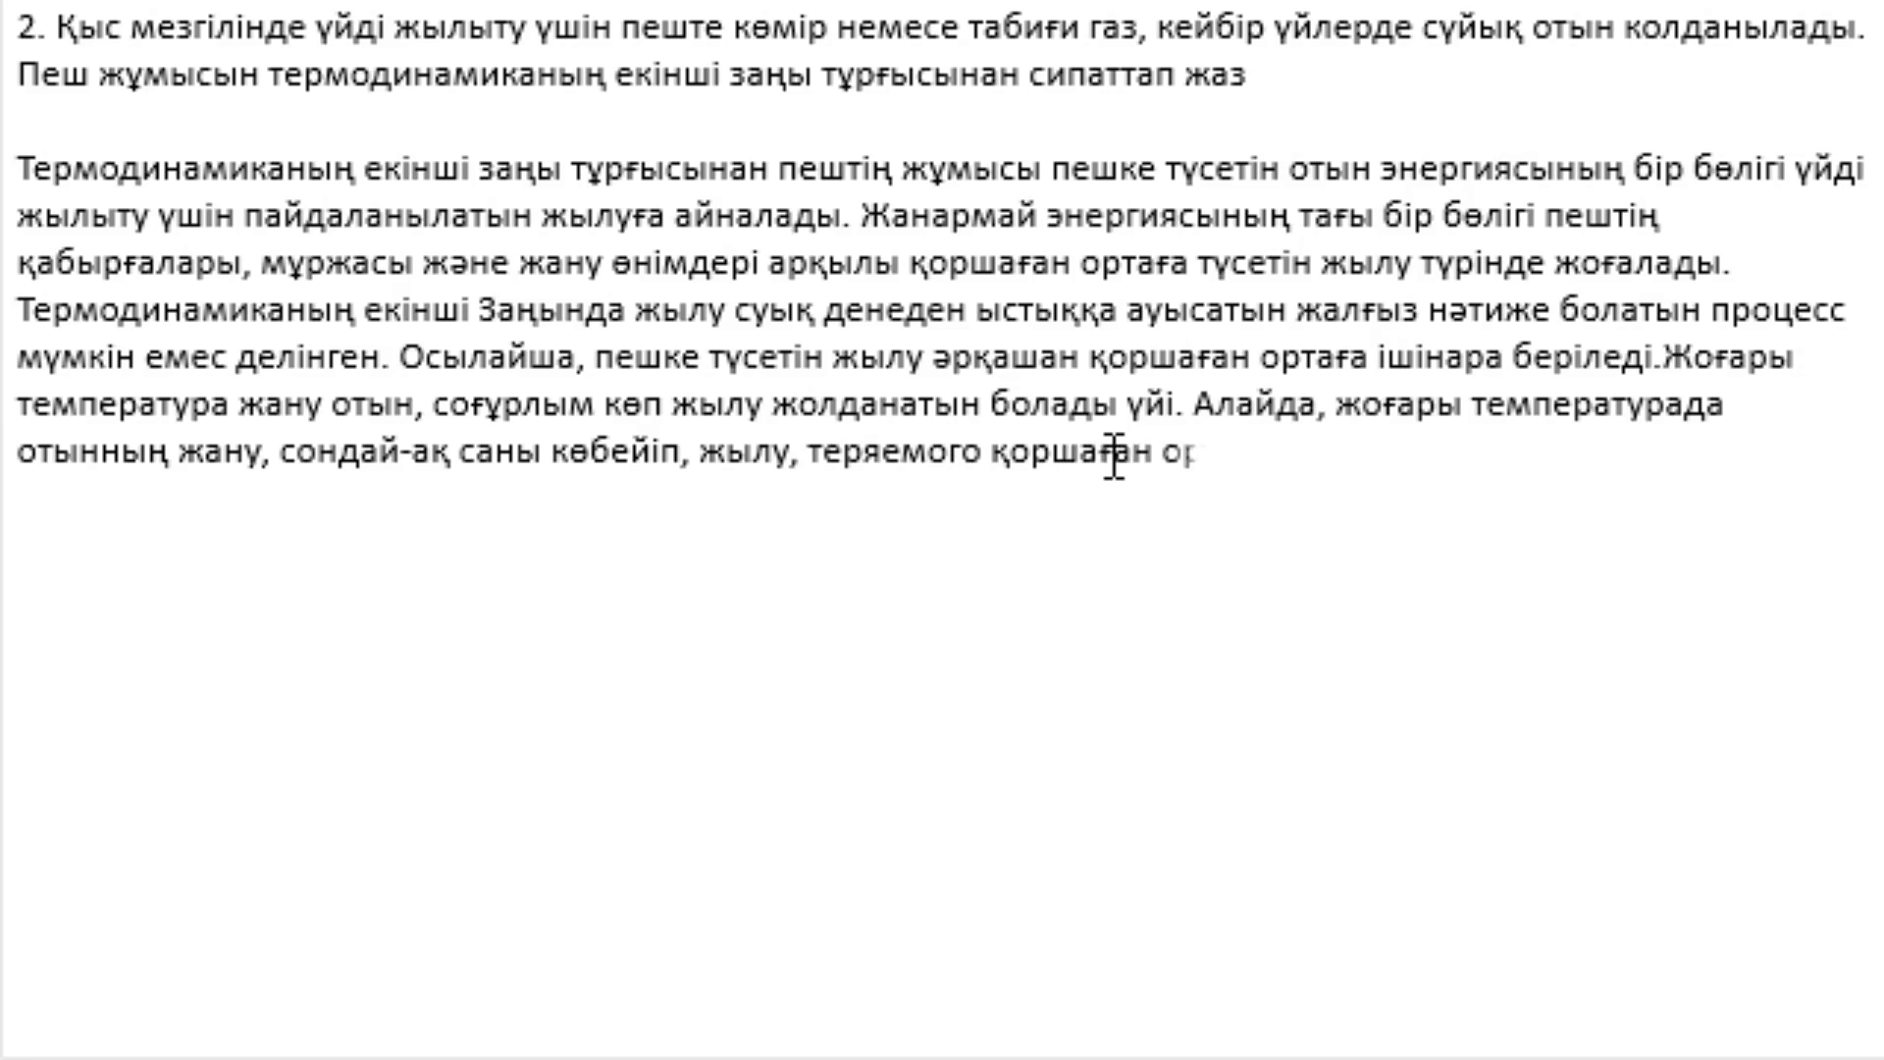
pyautogui.write('та')
pyautogui.write('Сонды')
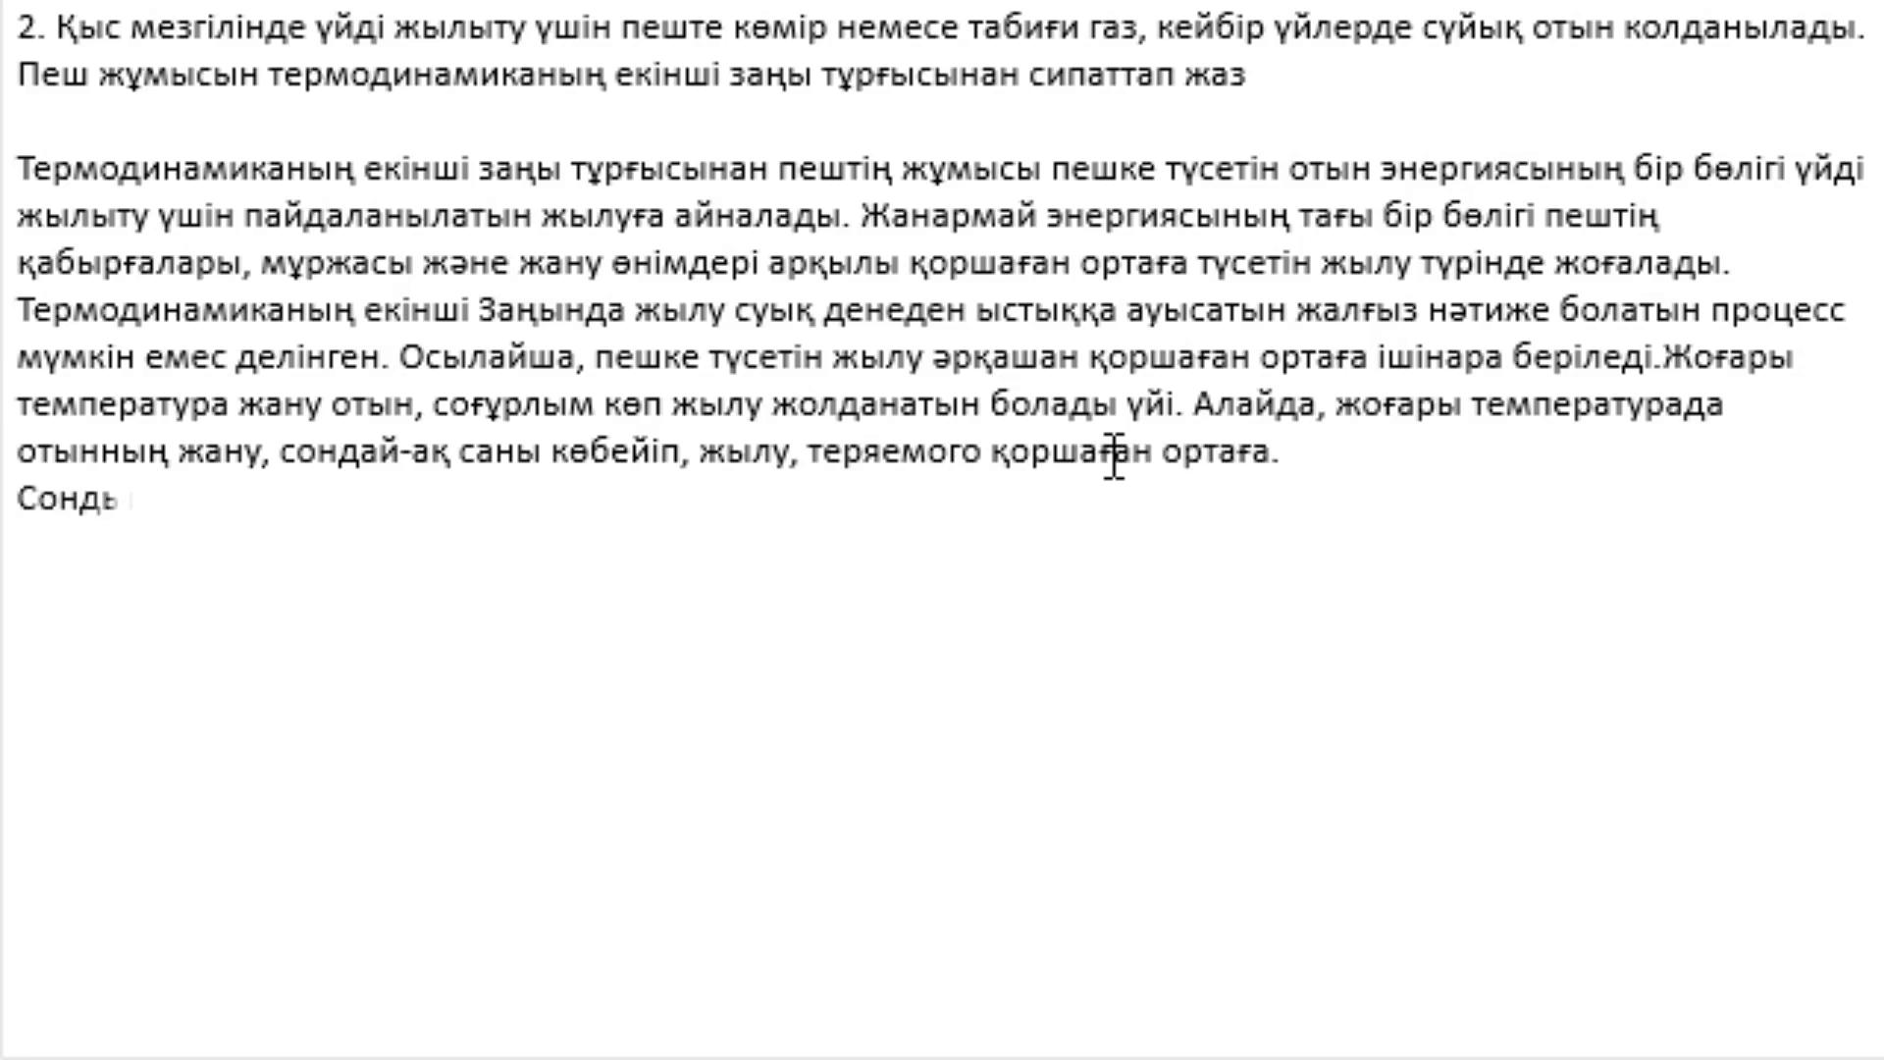
pyautogui.write('қтан пештін')
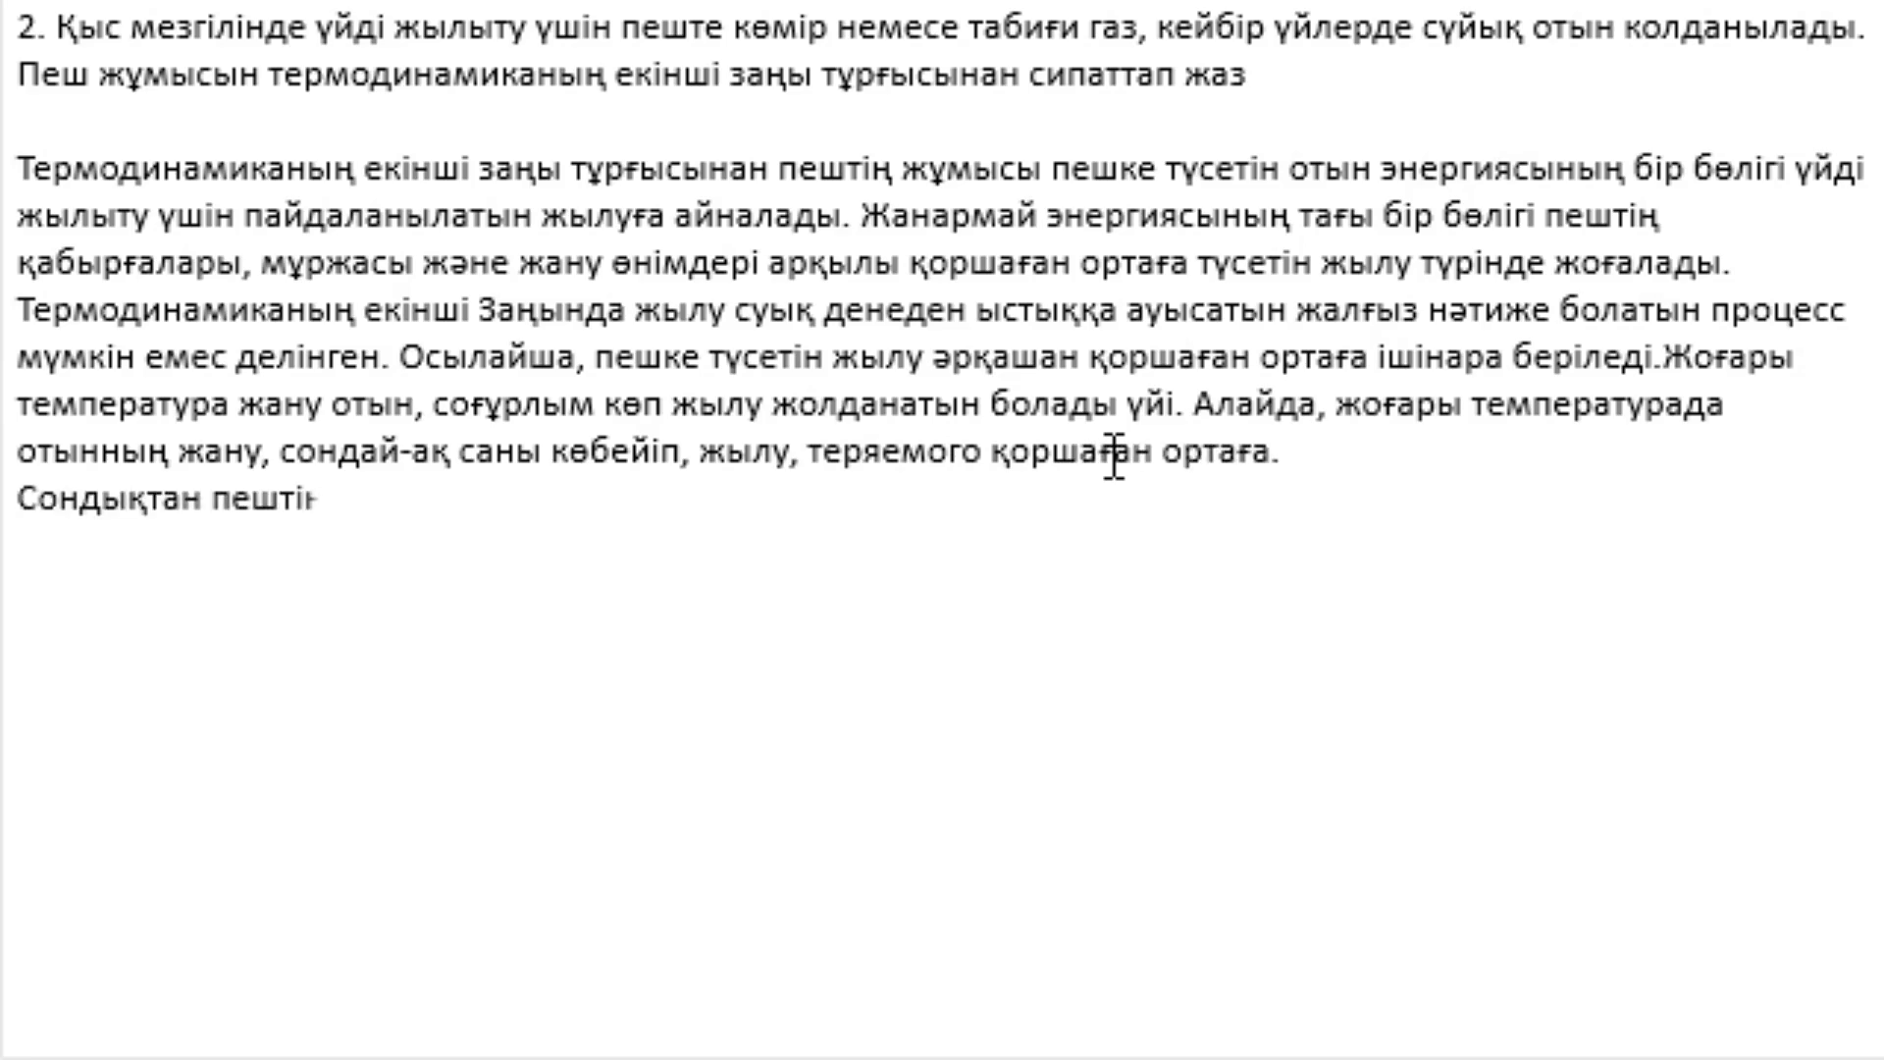
pyautogui.write('ілігі')
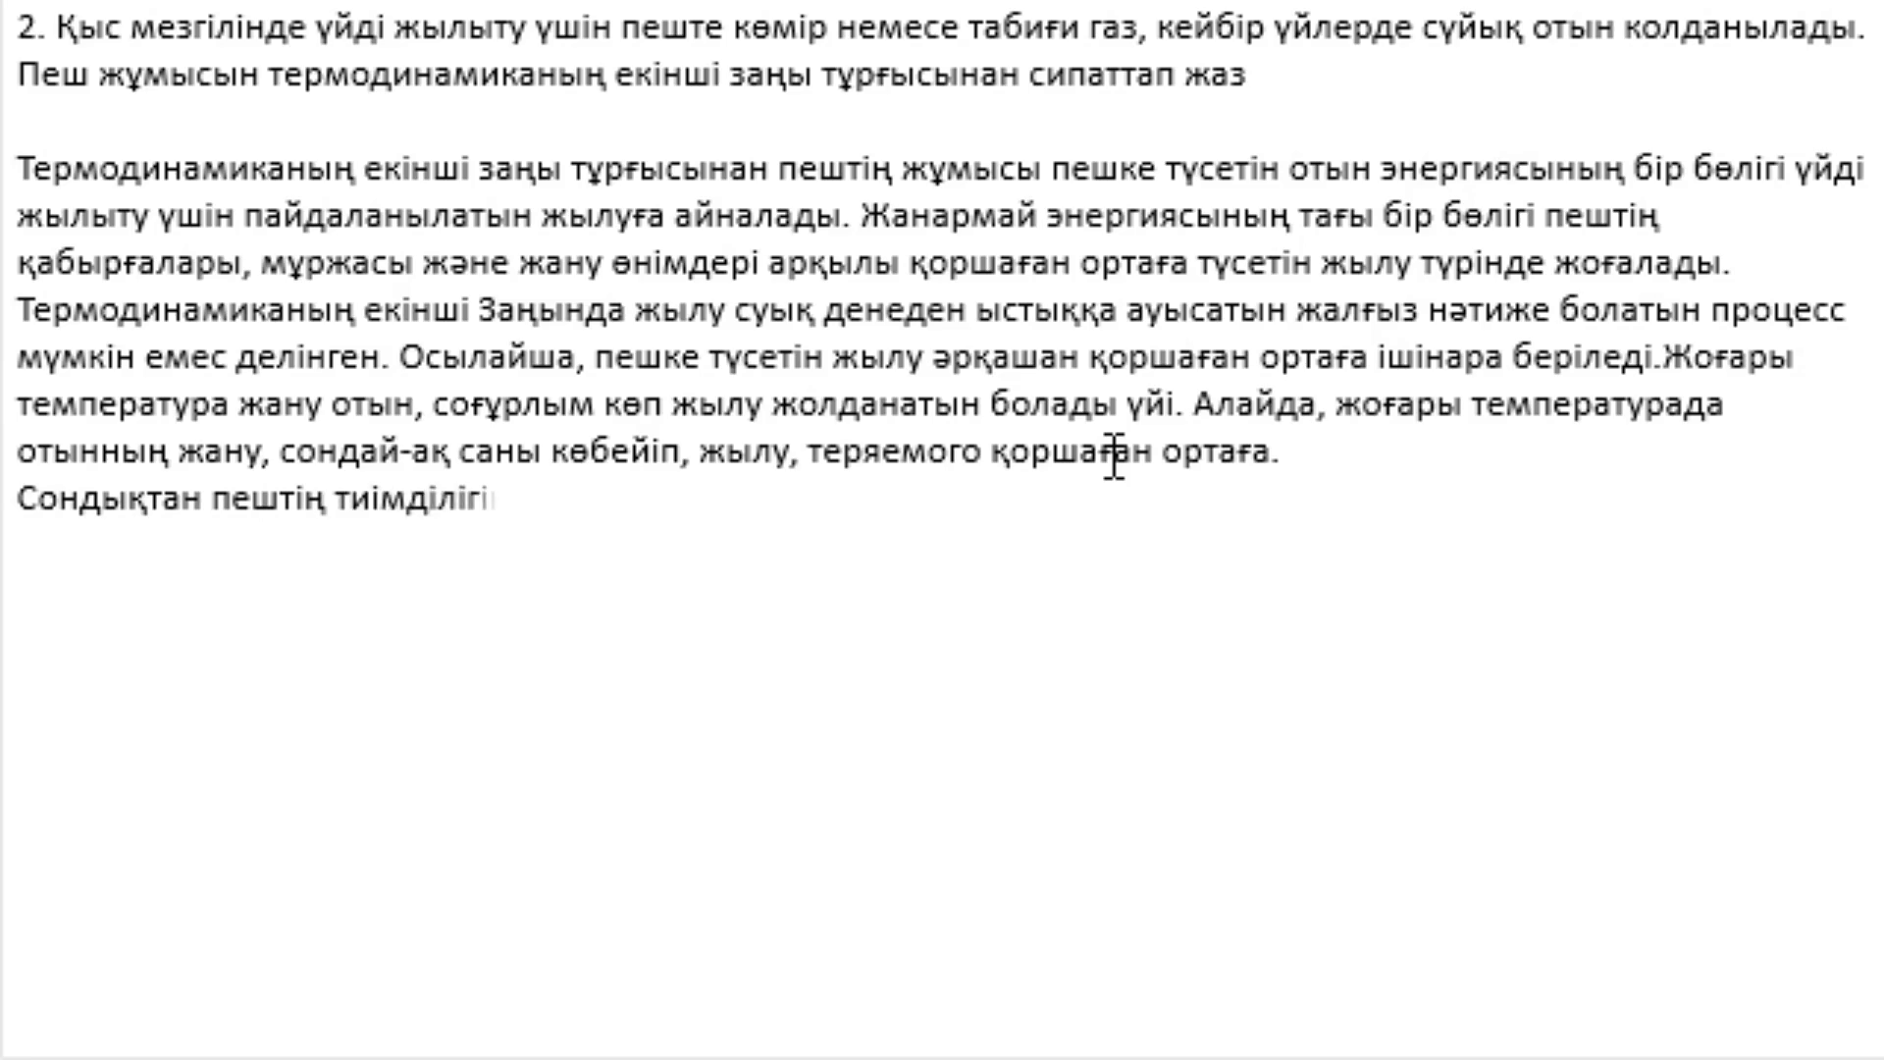
pyautogui.write('н арттыру ү')
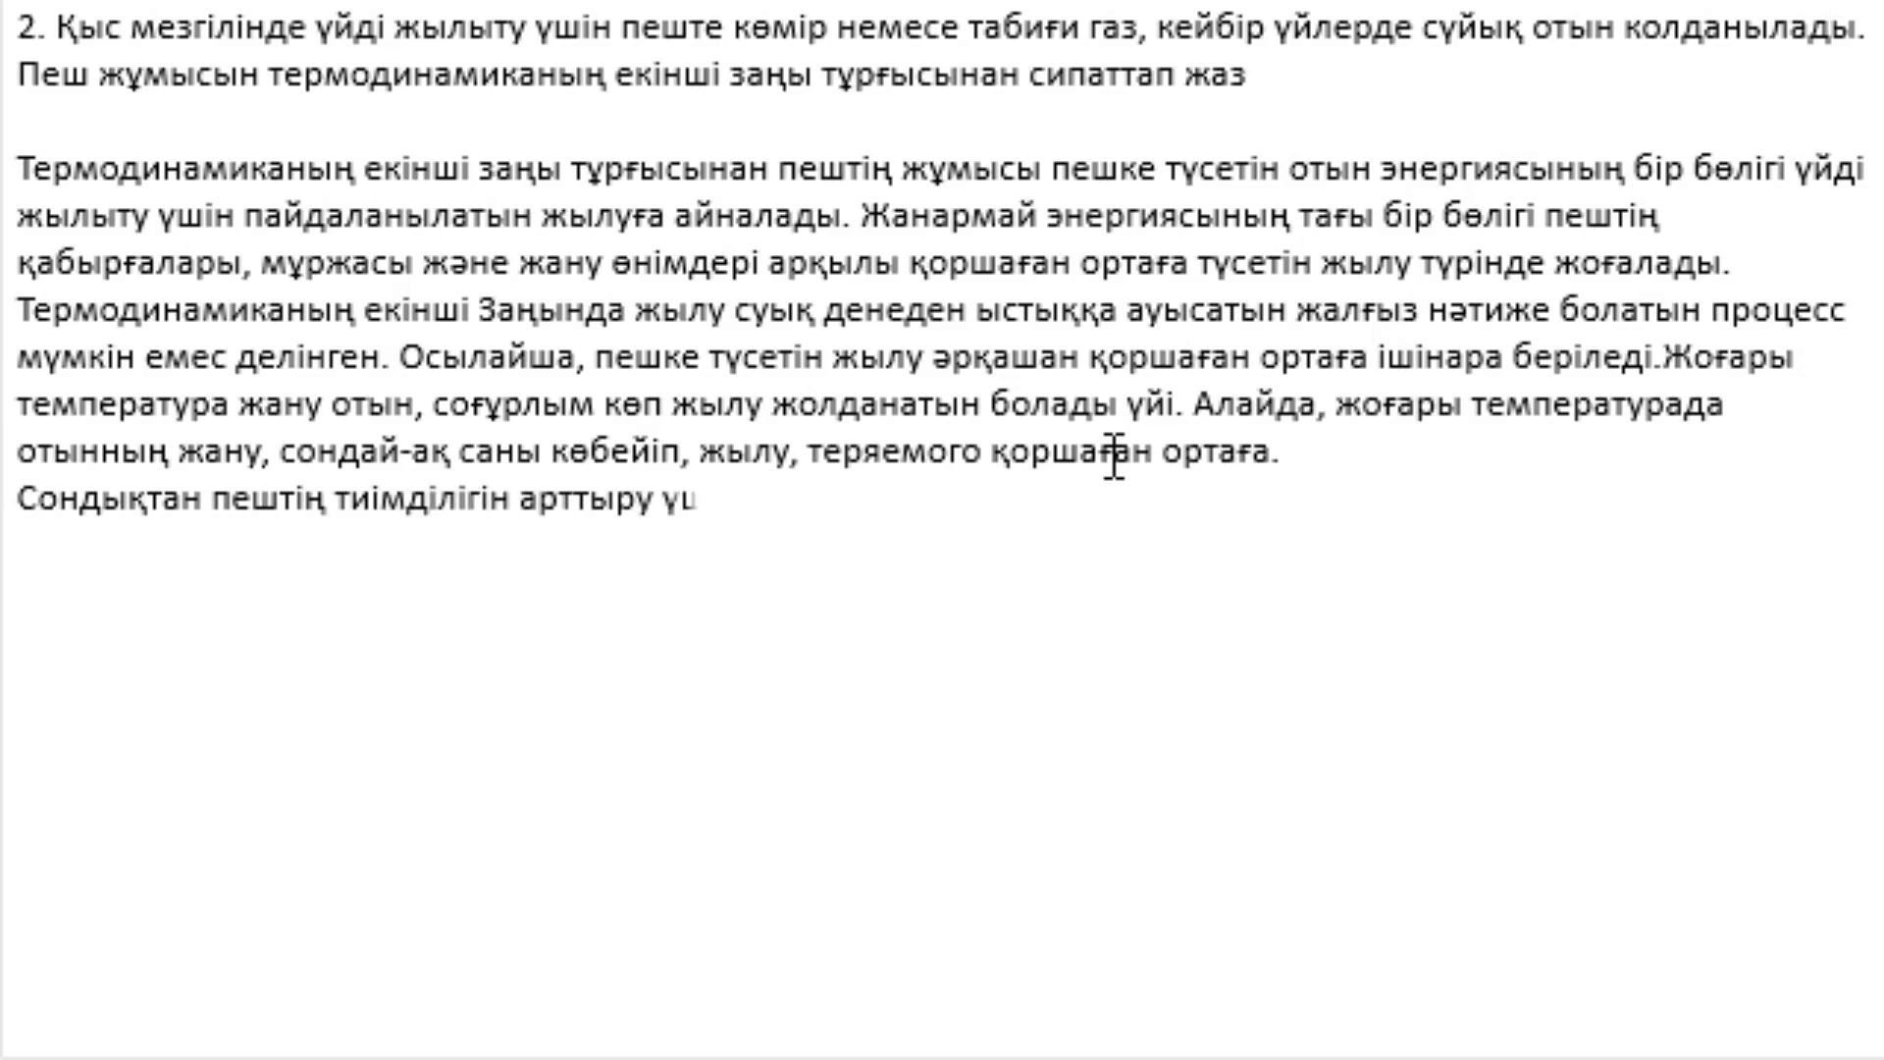
pyautogui.write('шін қоршаған')
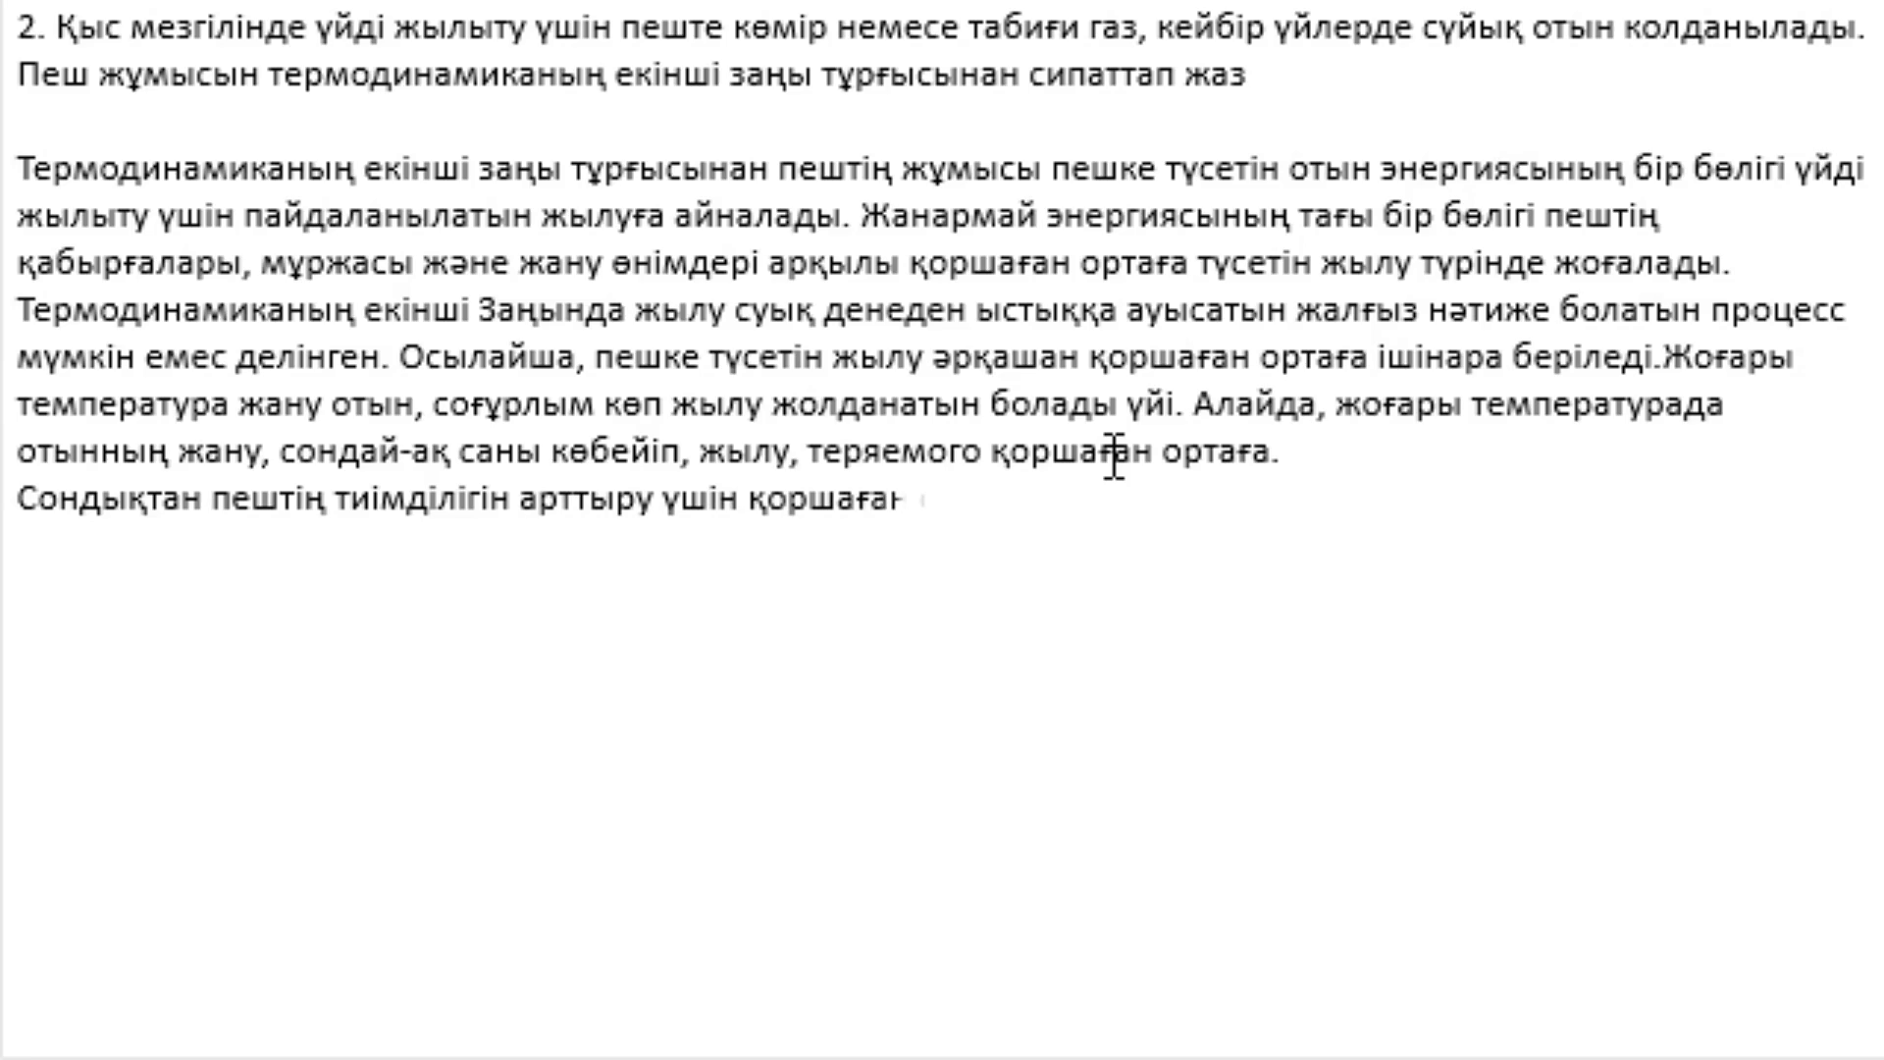
pyautogui.write(' ортаға жылу')
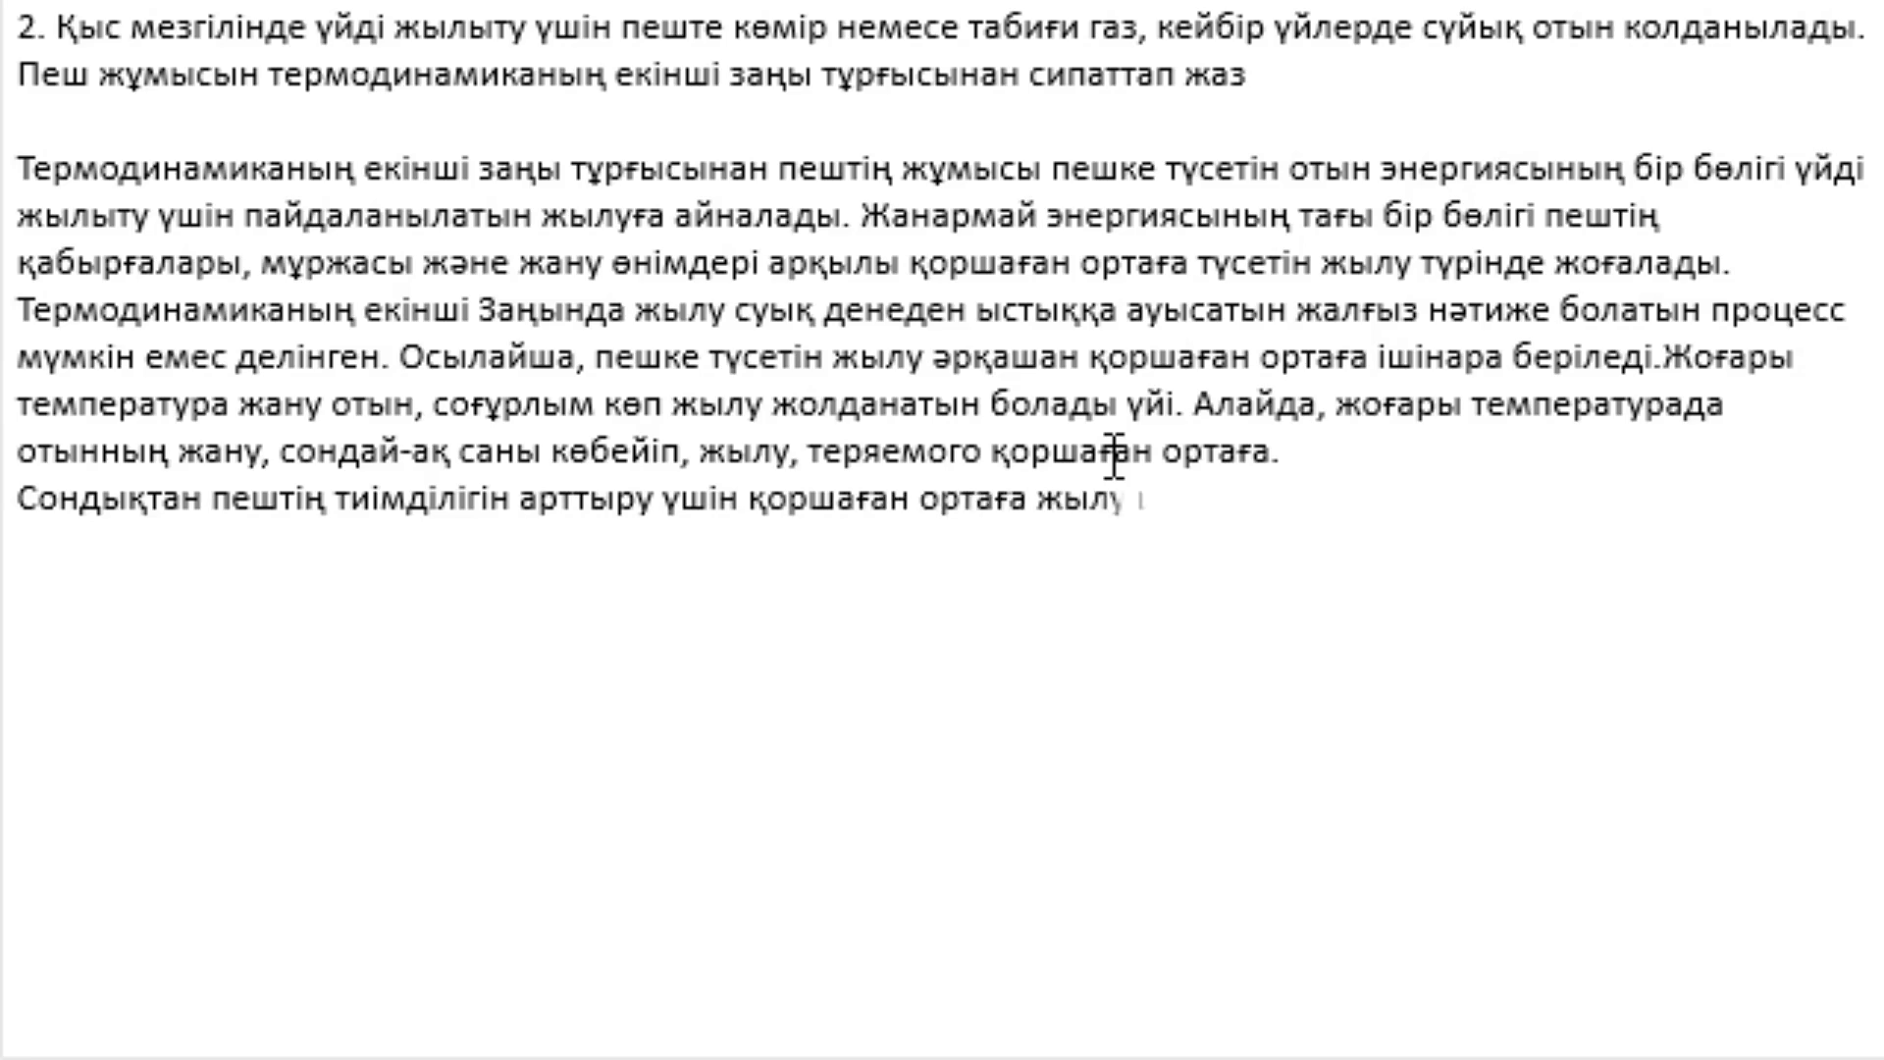
pyautogui.write(' шығынын аза')
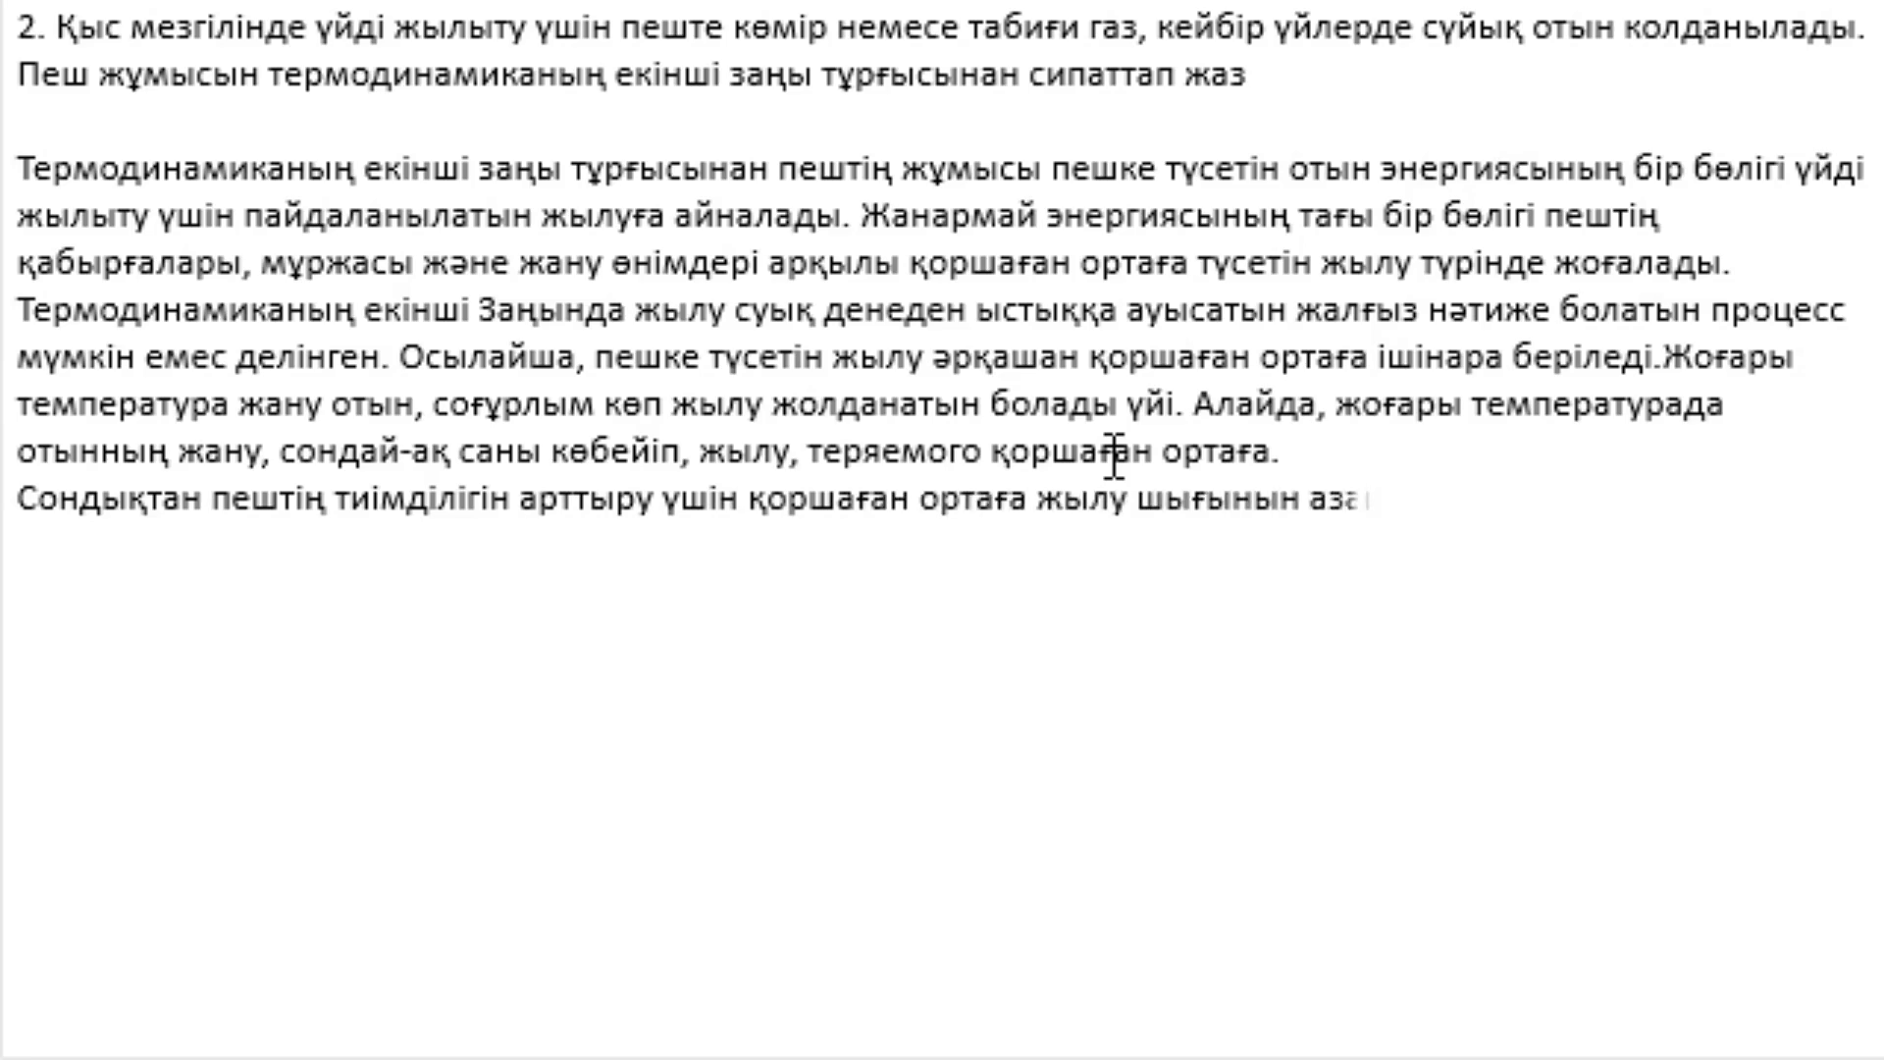
pyautogui.write('йту маңызды')
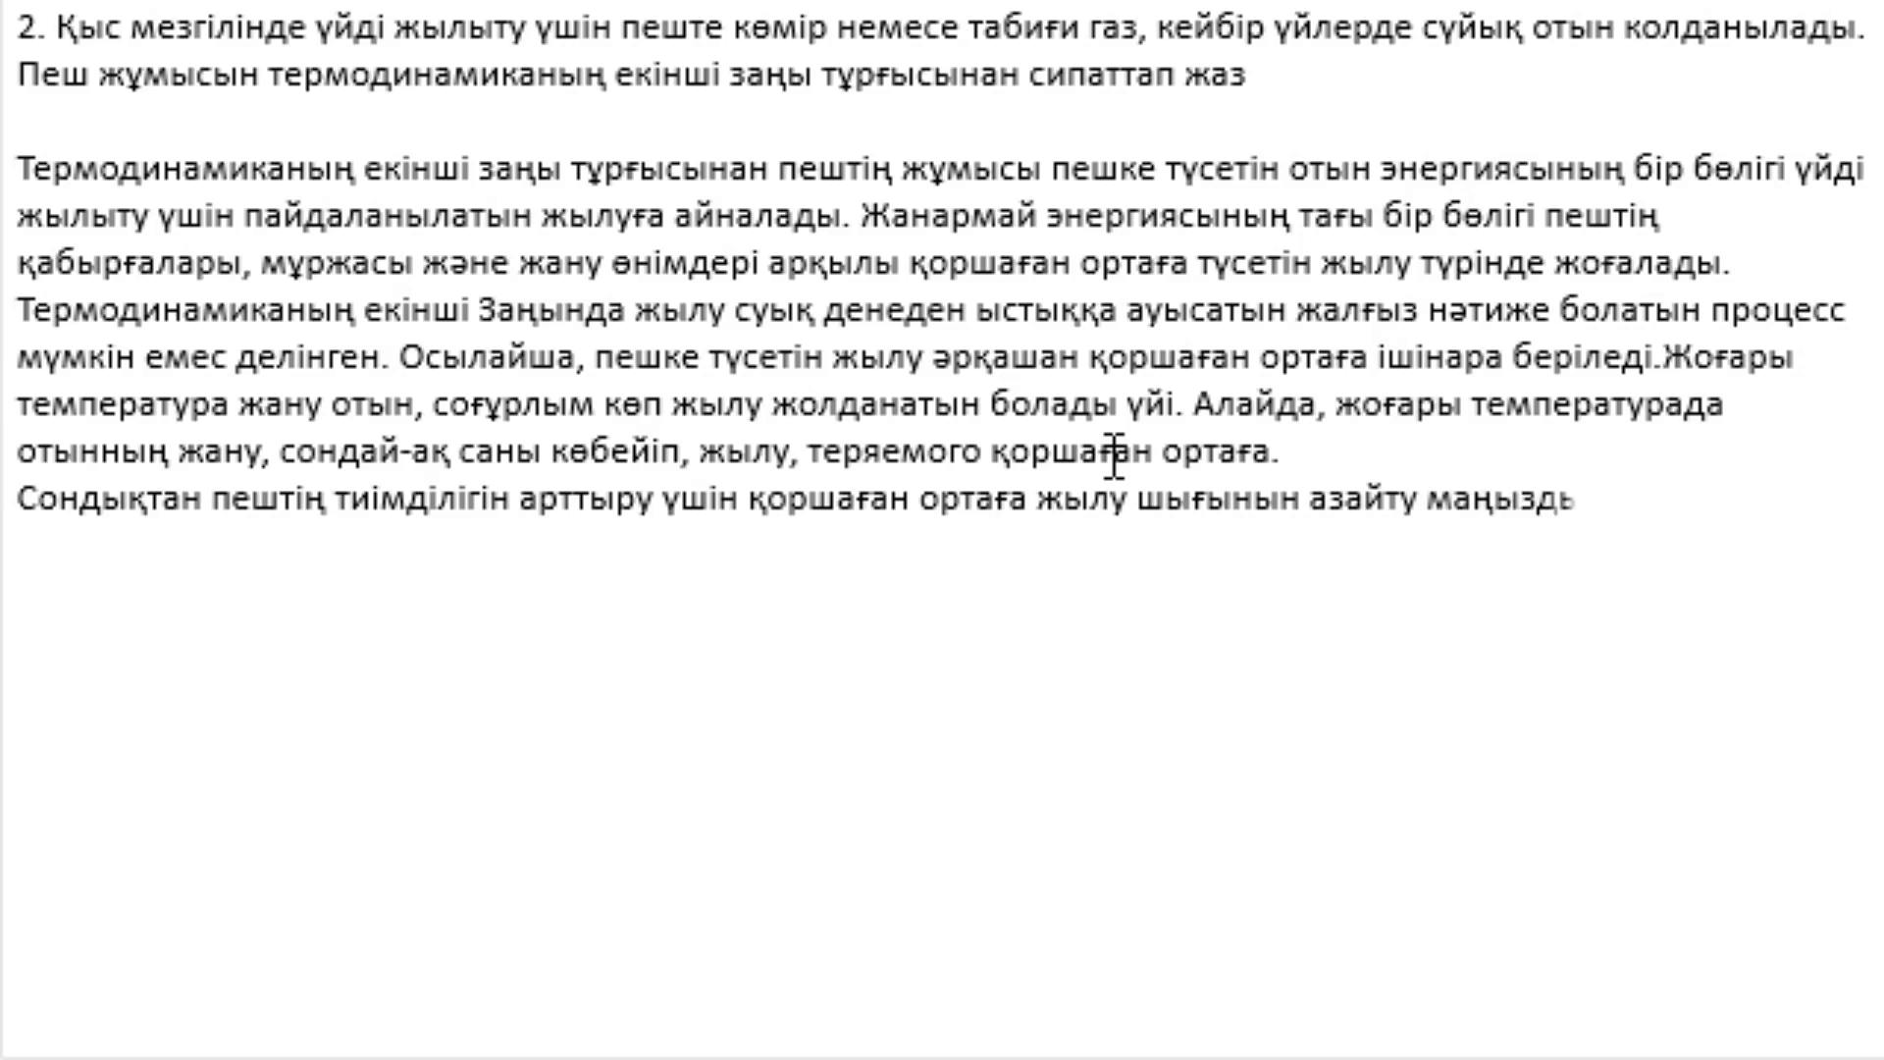
pyautogui.write('. Мұны жақсы')
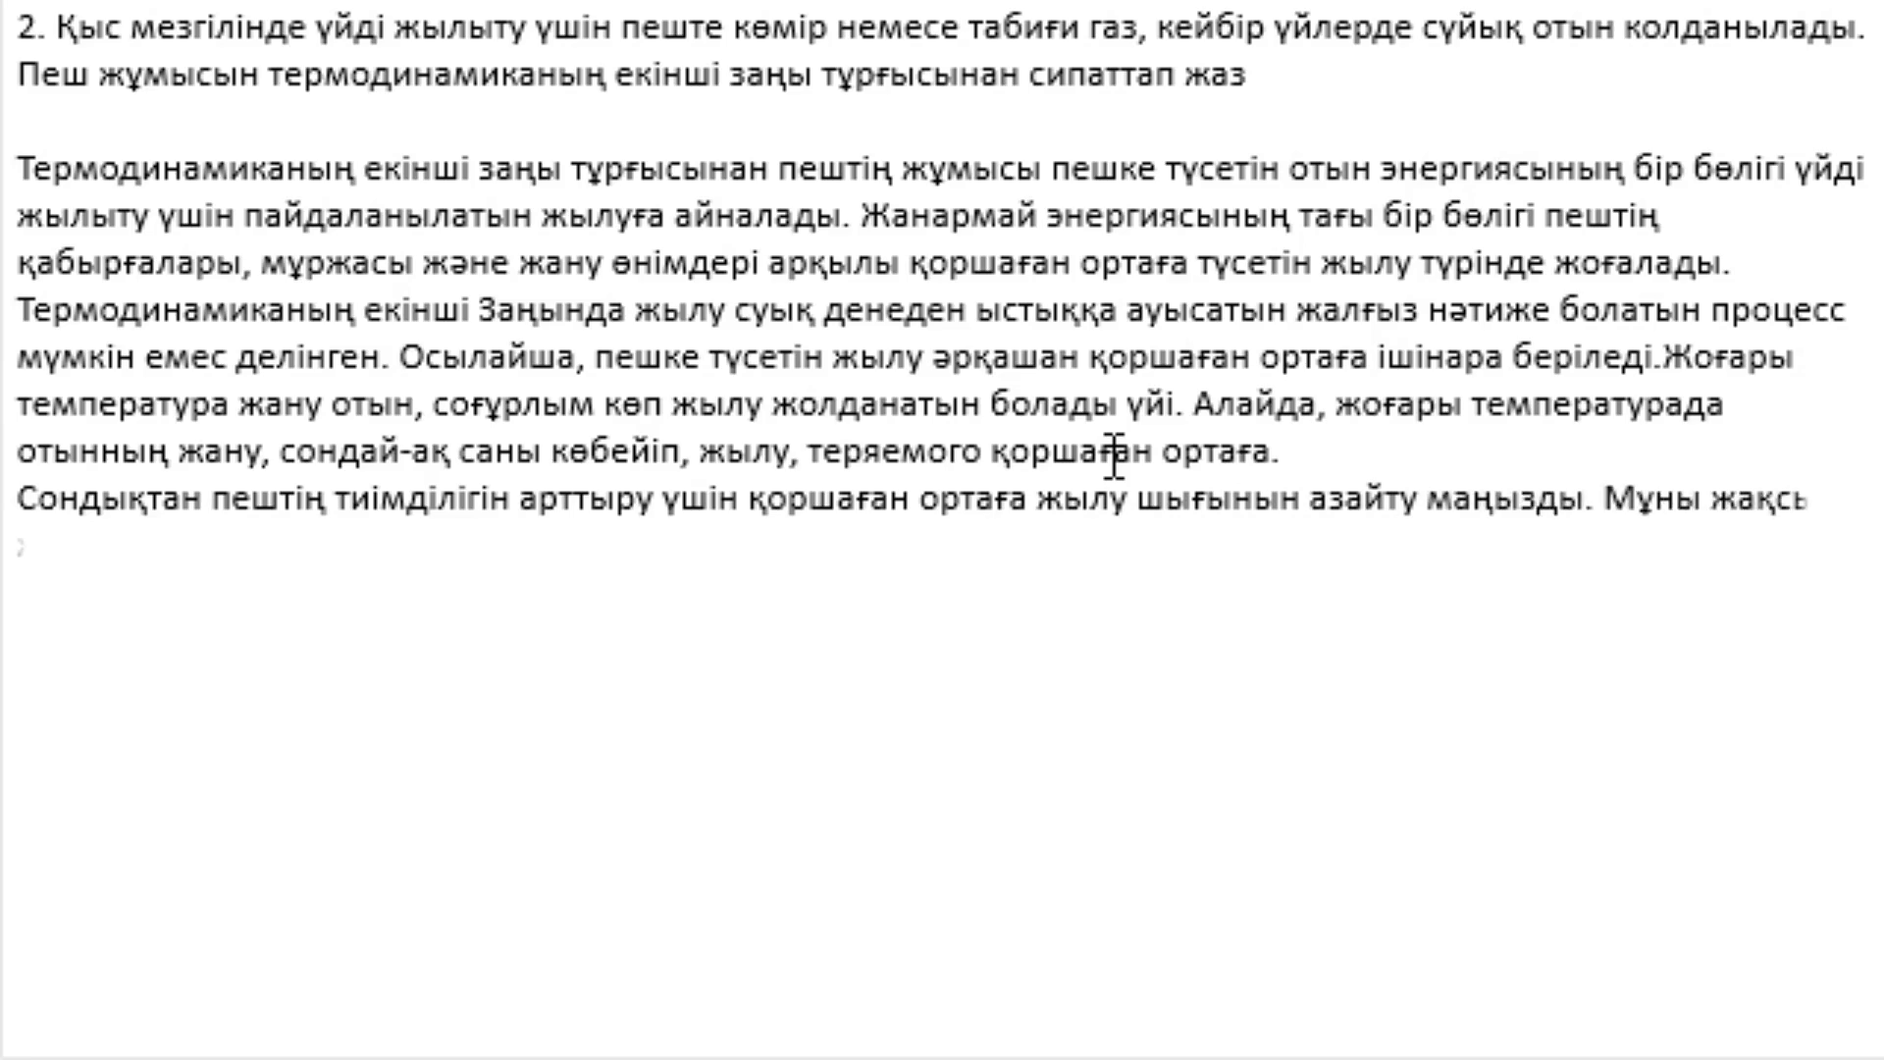
pyautogui.write(' жылу оқшаул')
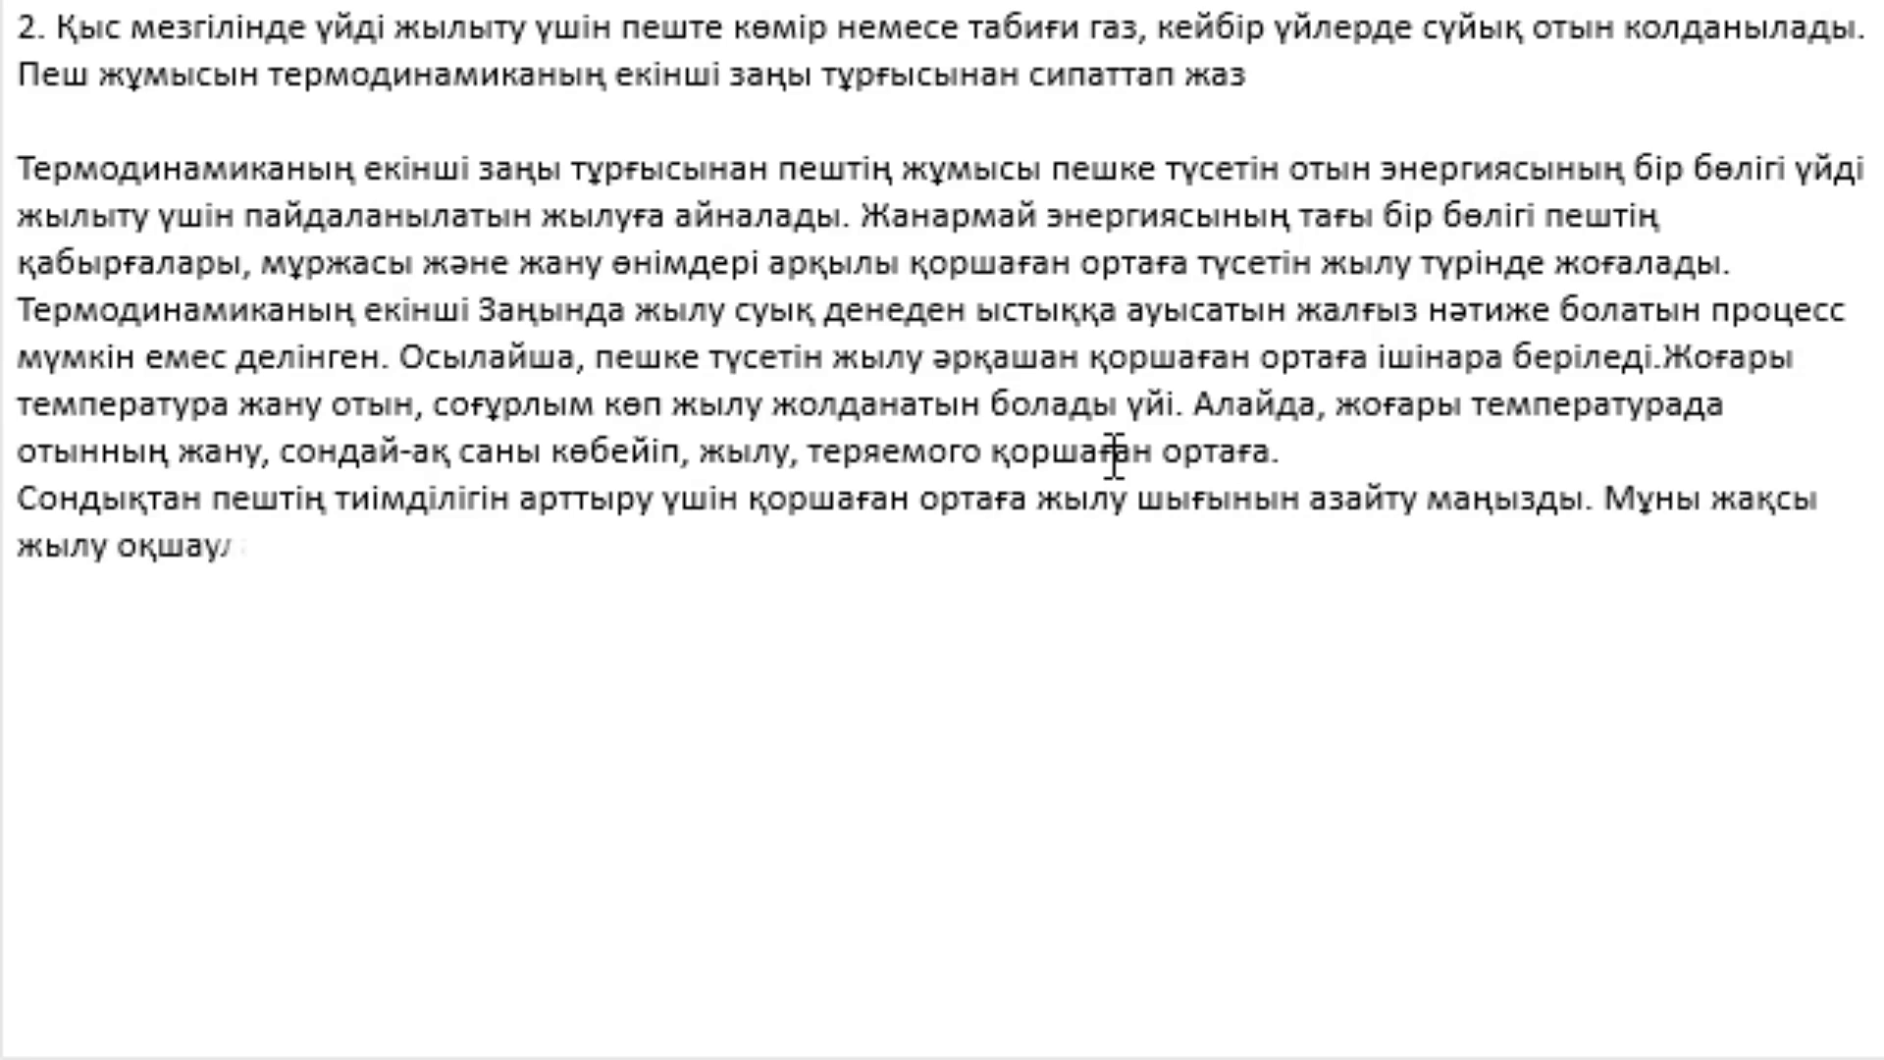
pyautogui.write('ағышы бар пе')
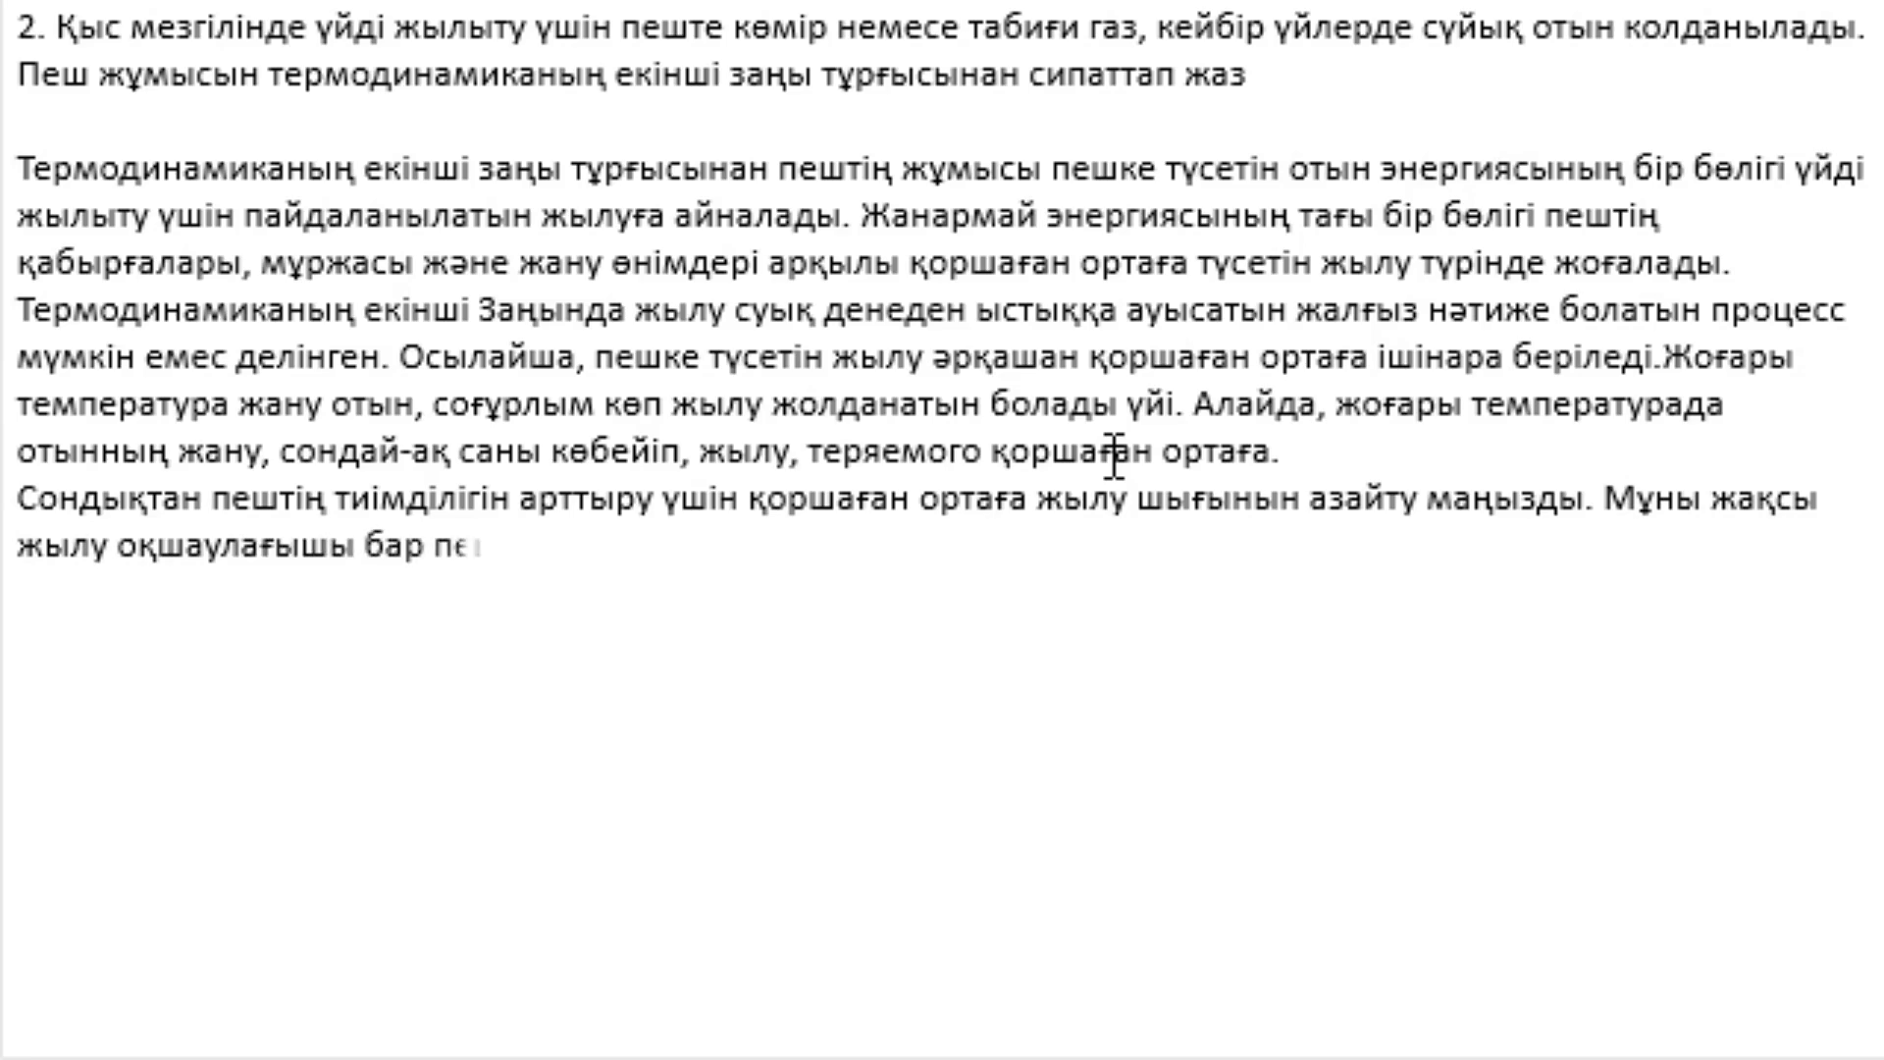
pyautogui.write('штерді, сон')
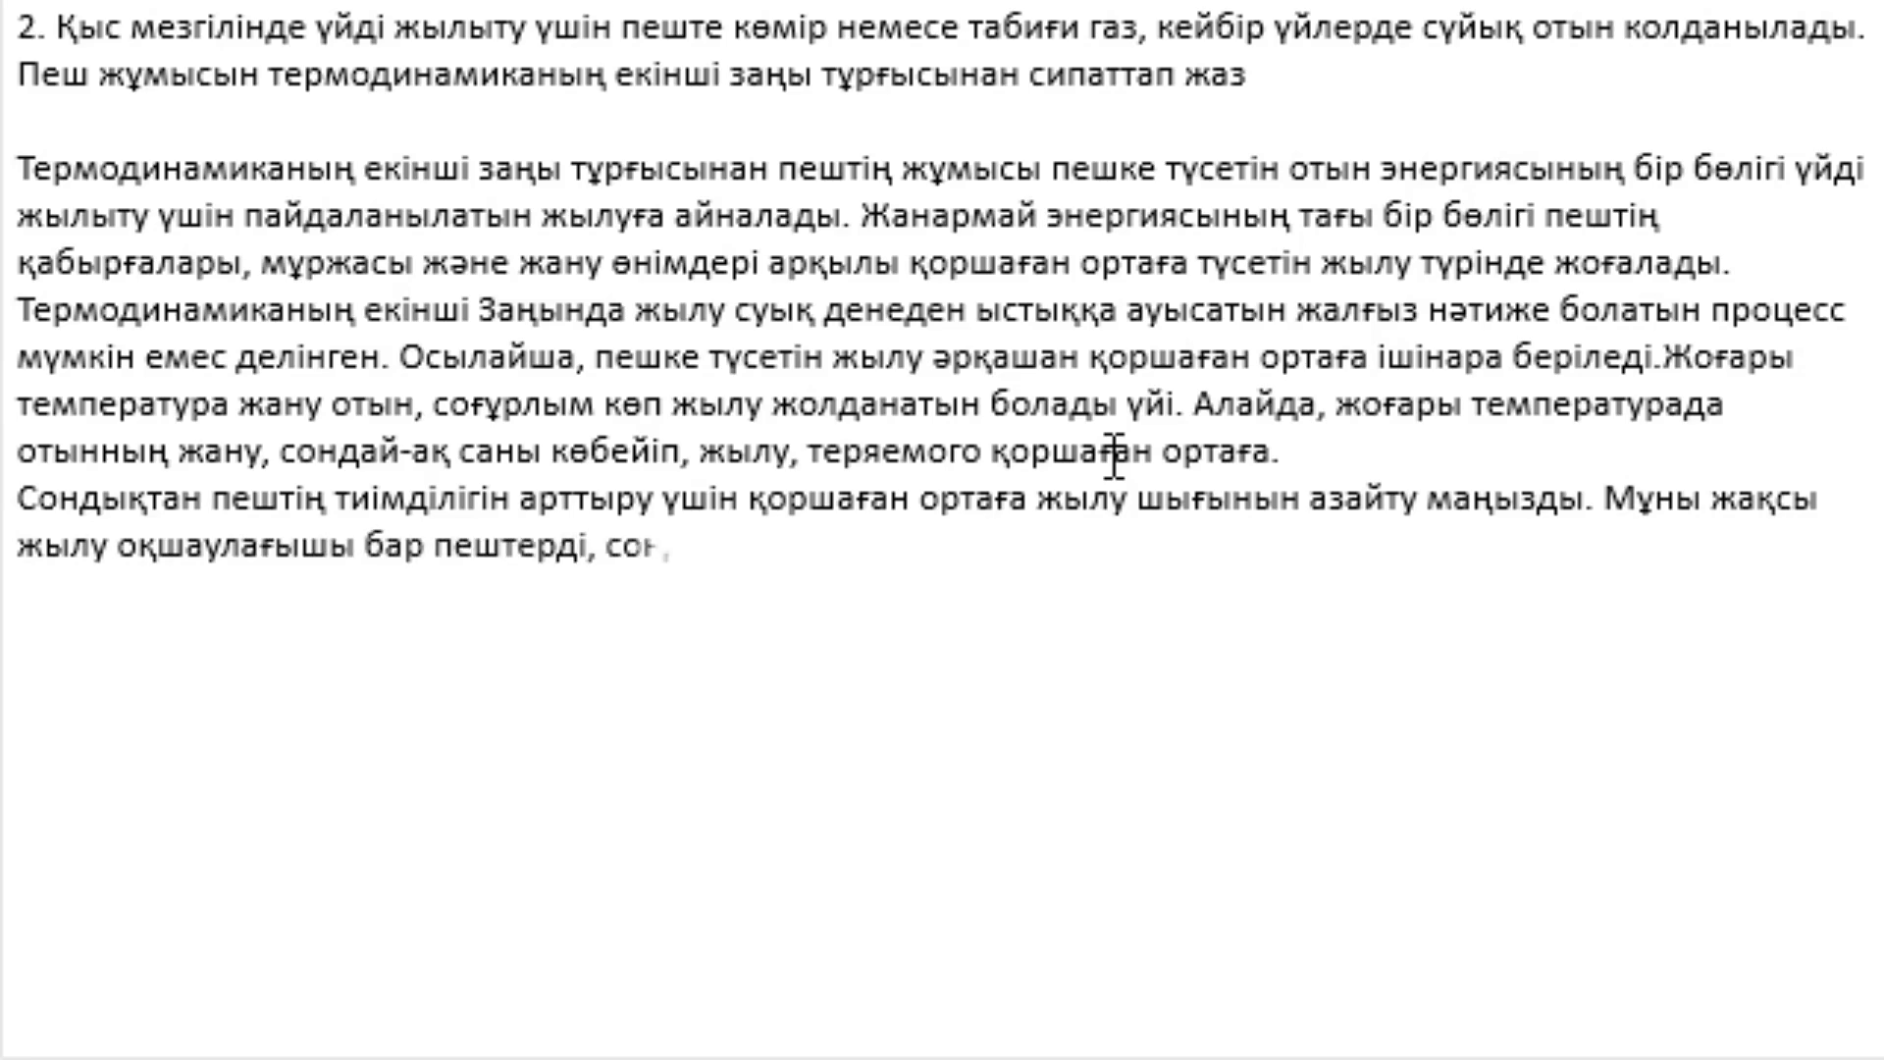
pyautogui.write('дай-ақ ысты')
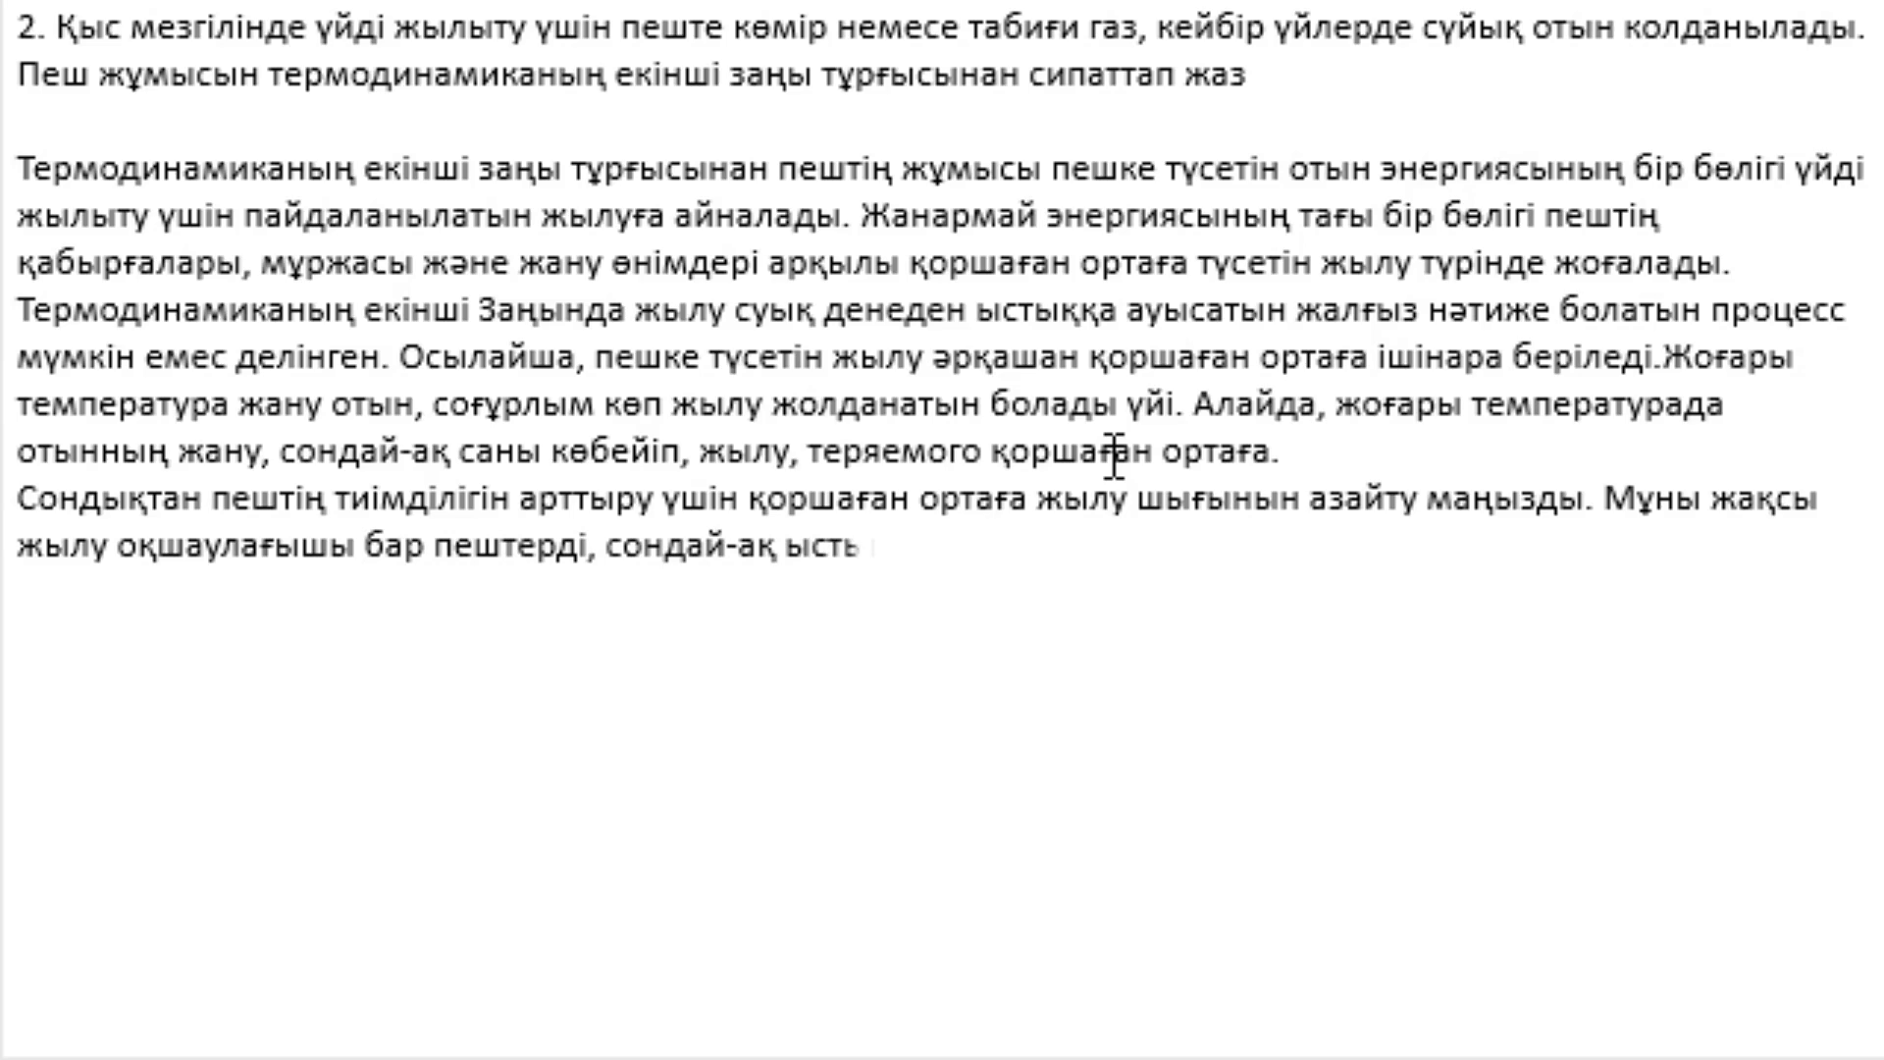
pyautogui.write('а теді')
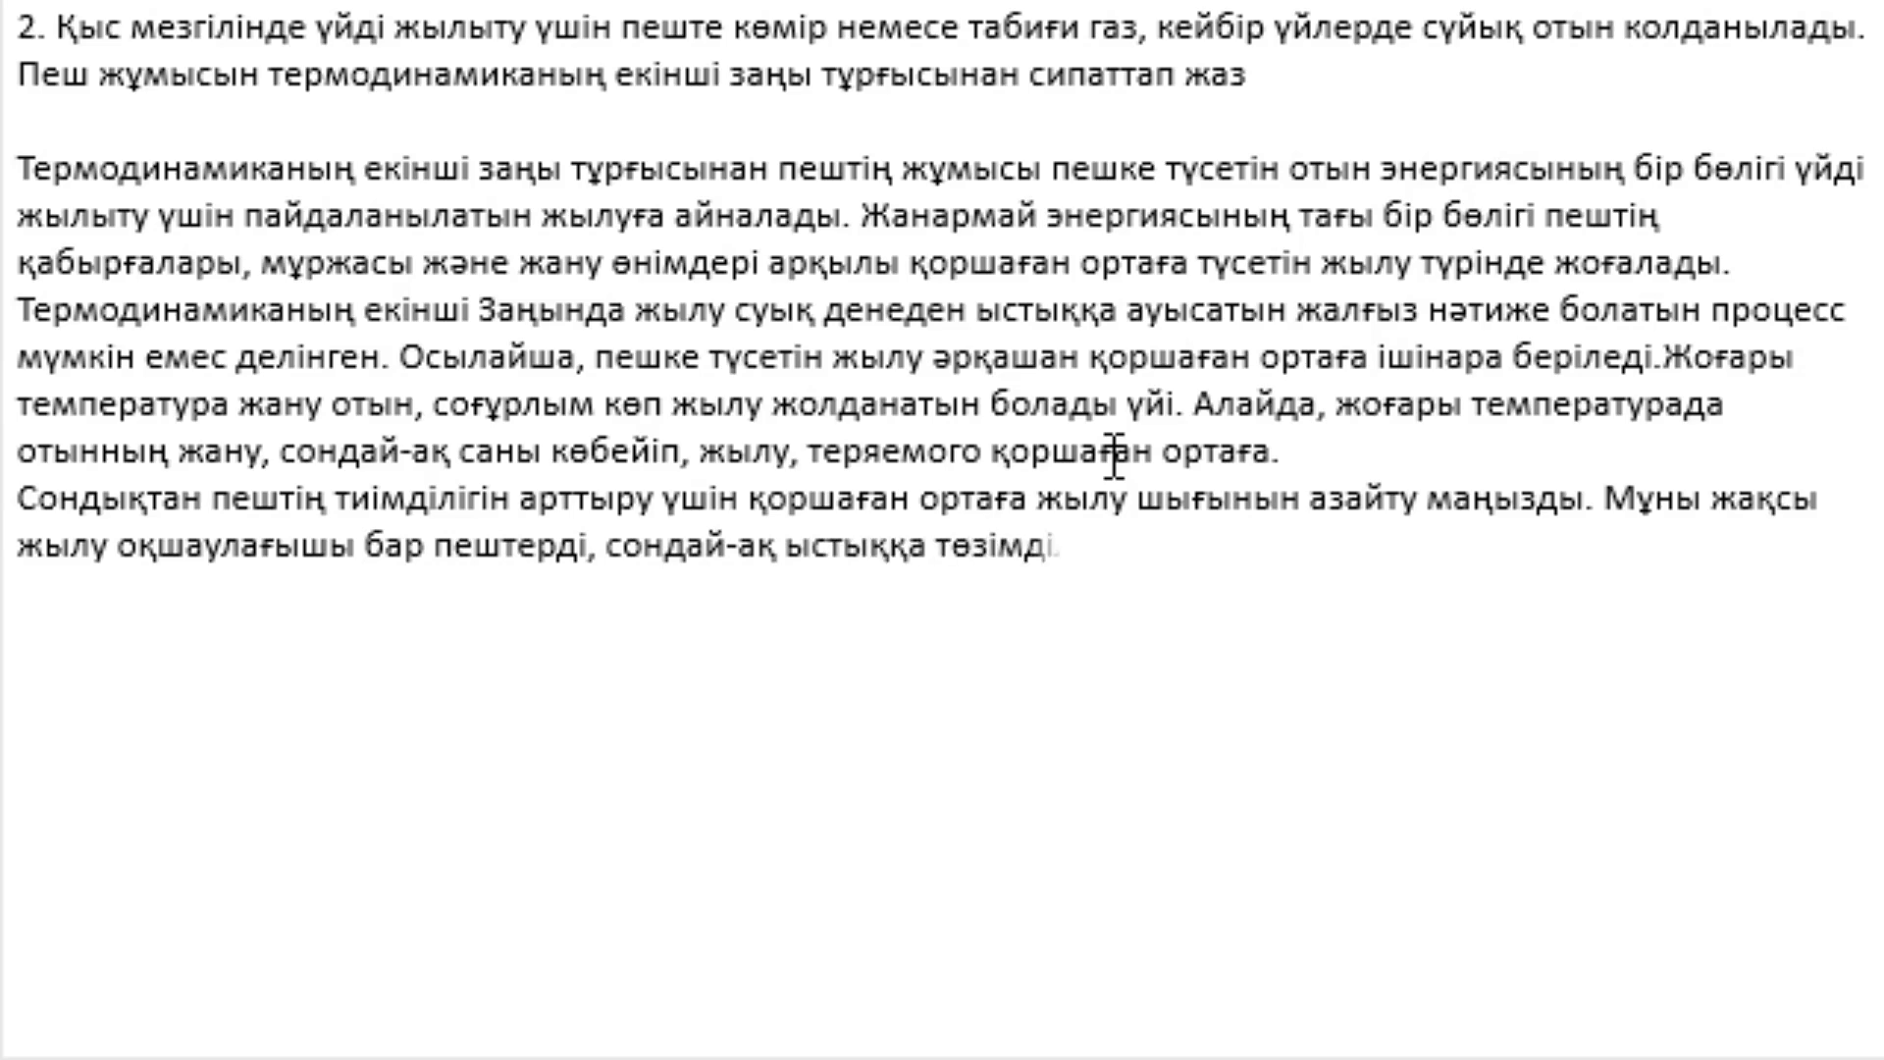
pyautogui.write('оғары')
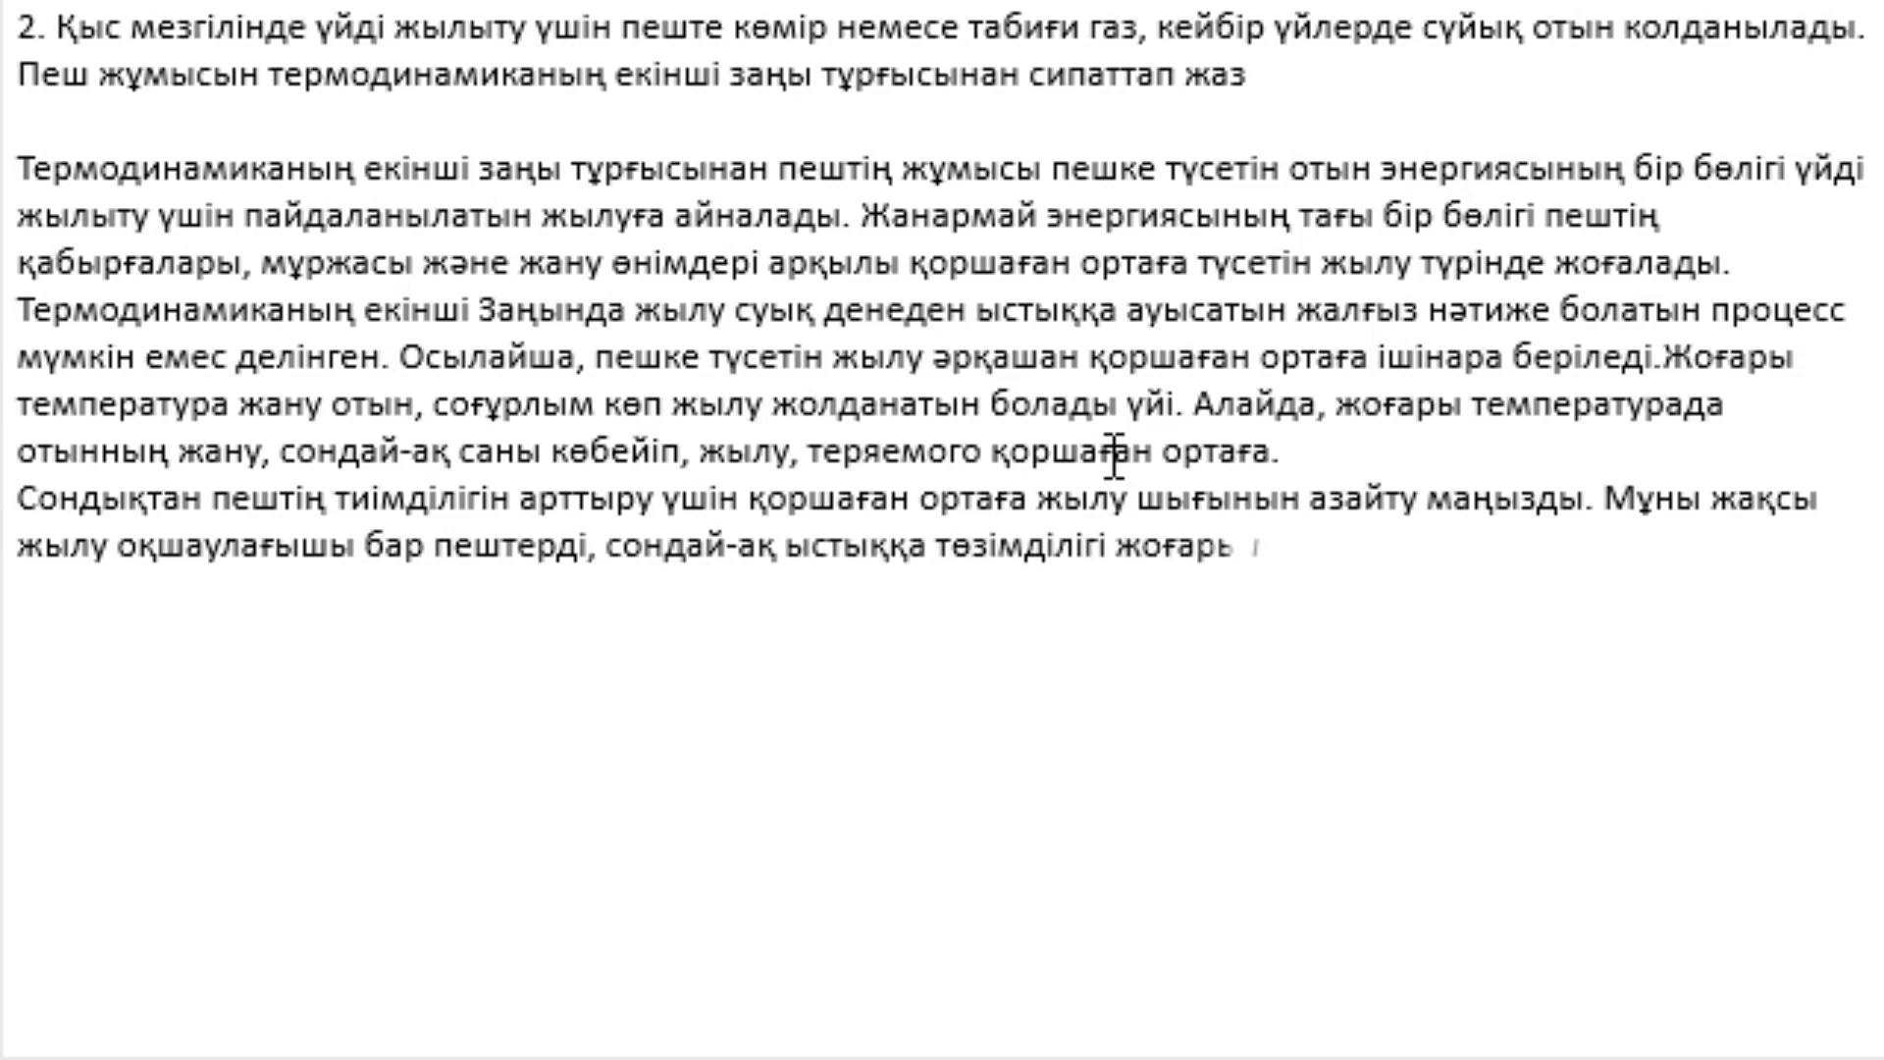
pyautogui.write(' мұржаларды')
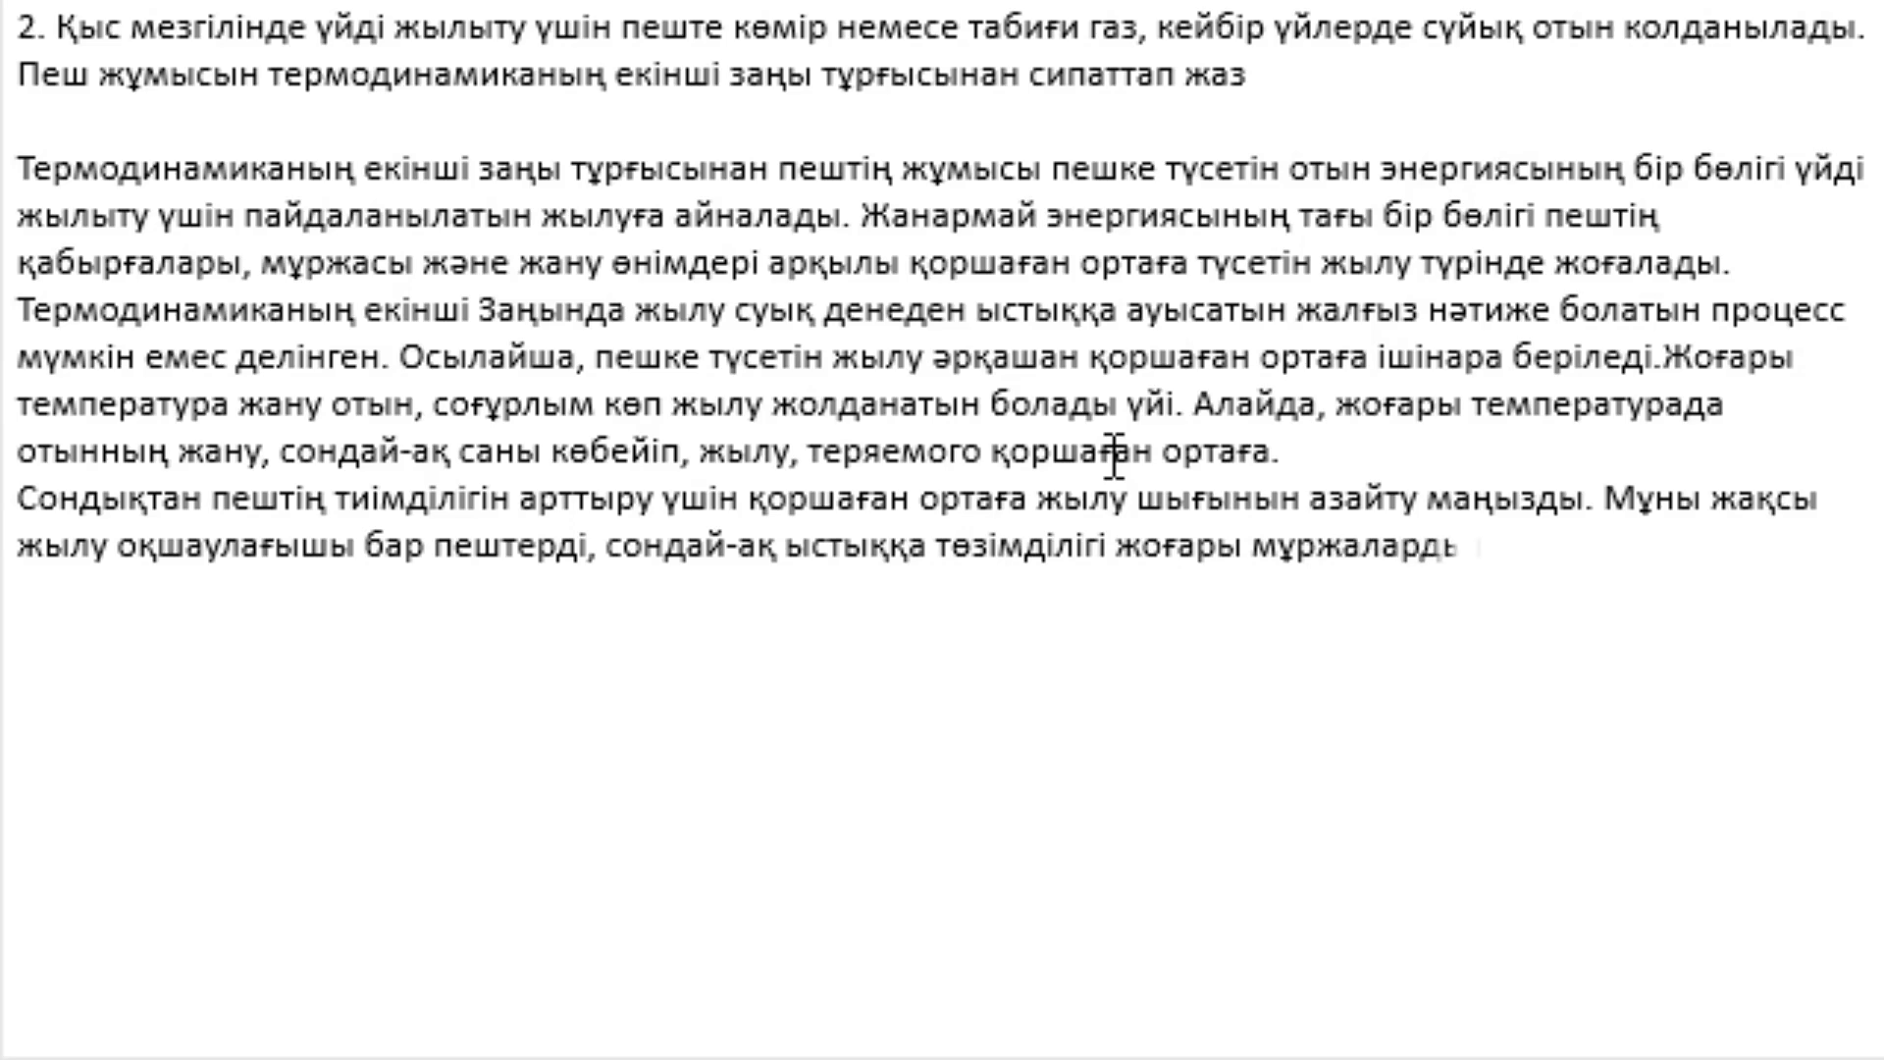
pyautogui.write(' пайдалану а')
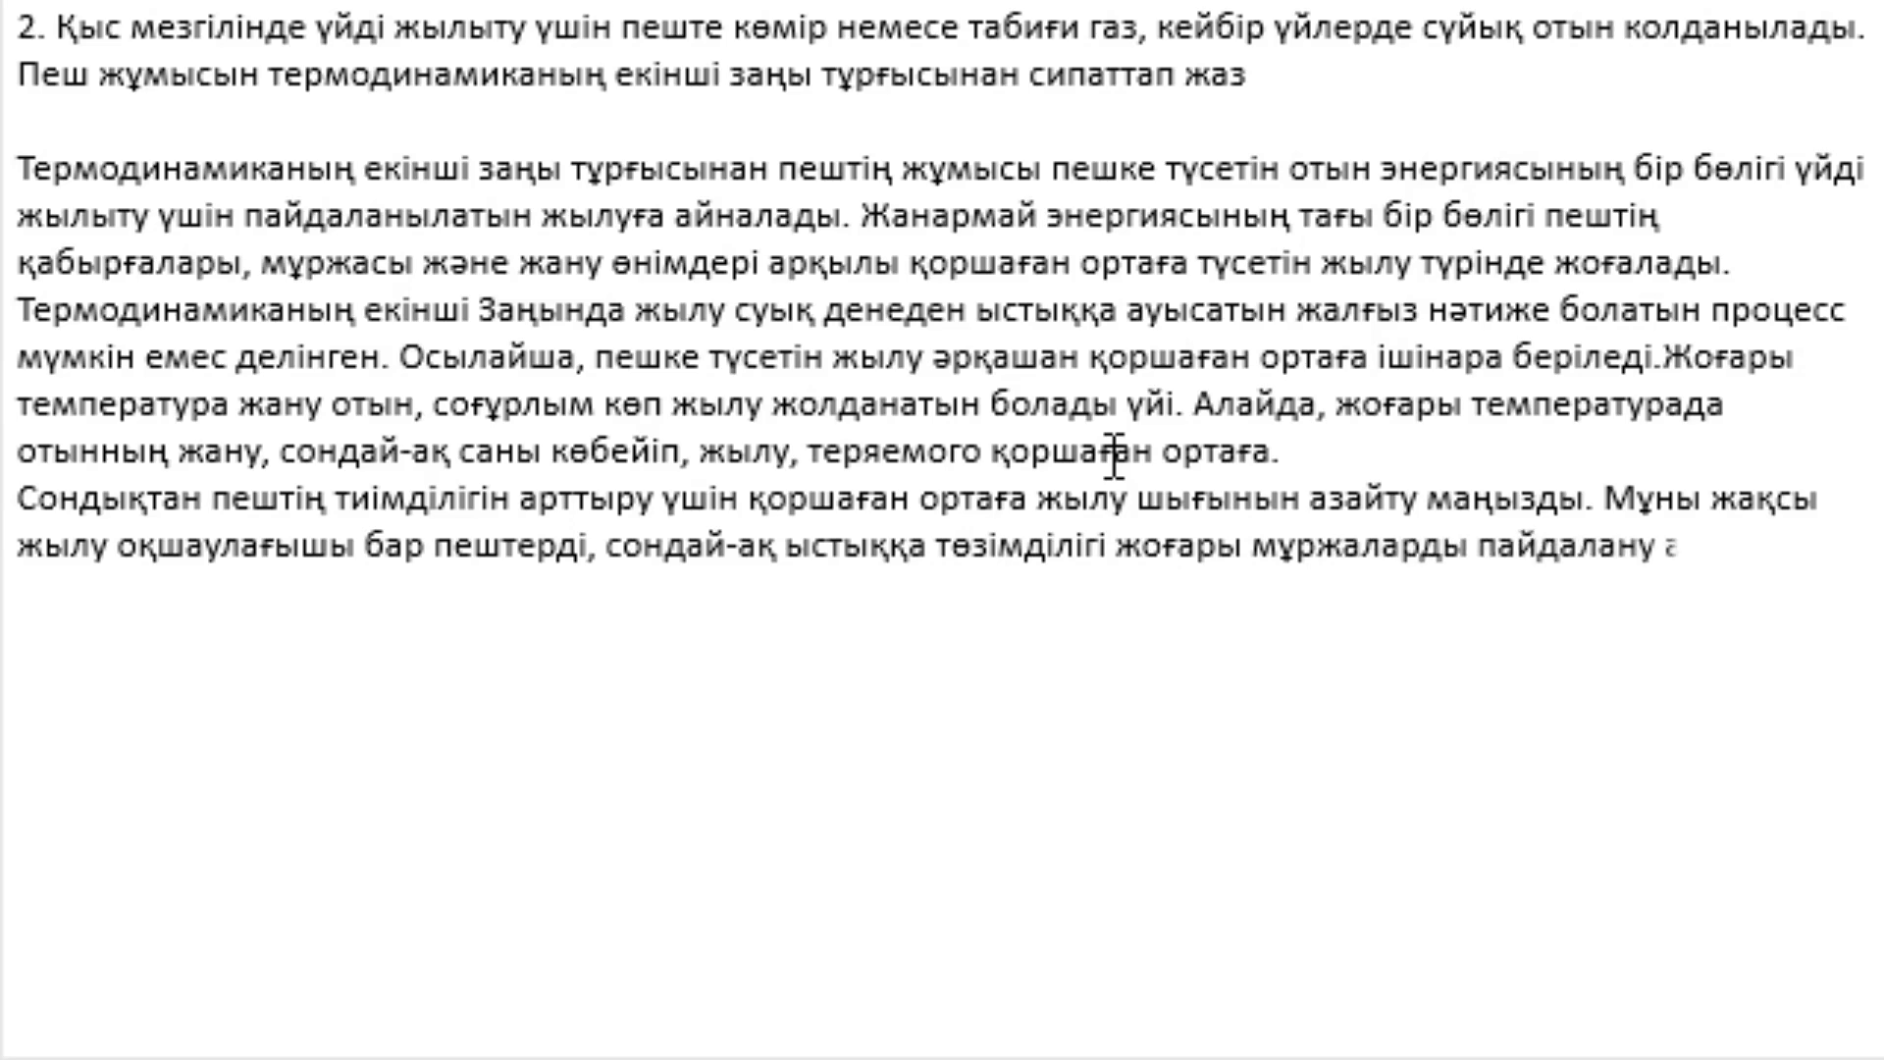
pyautogui.write('рқылы жасау')
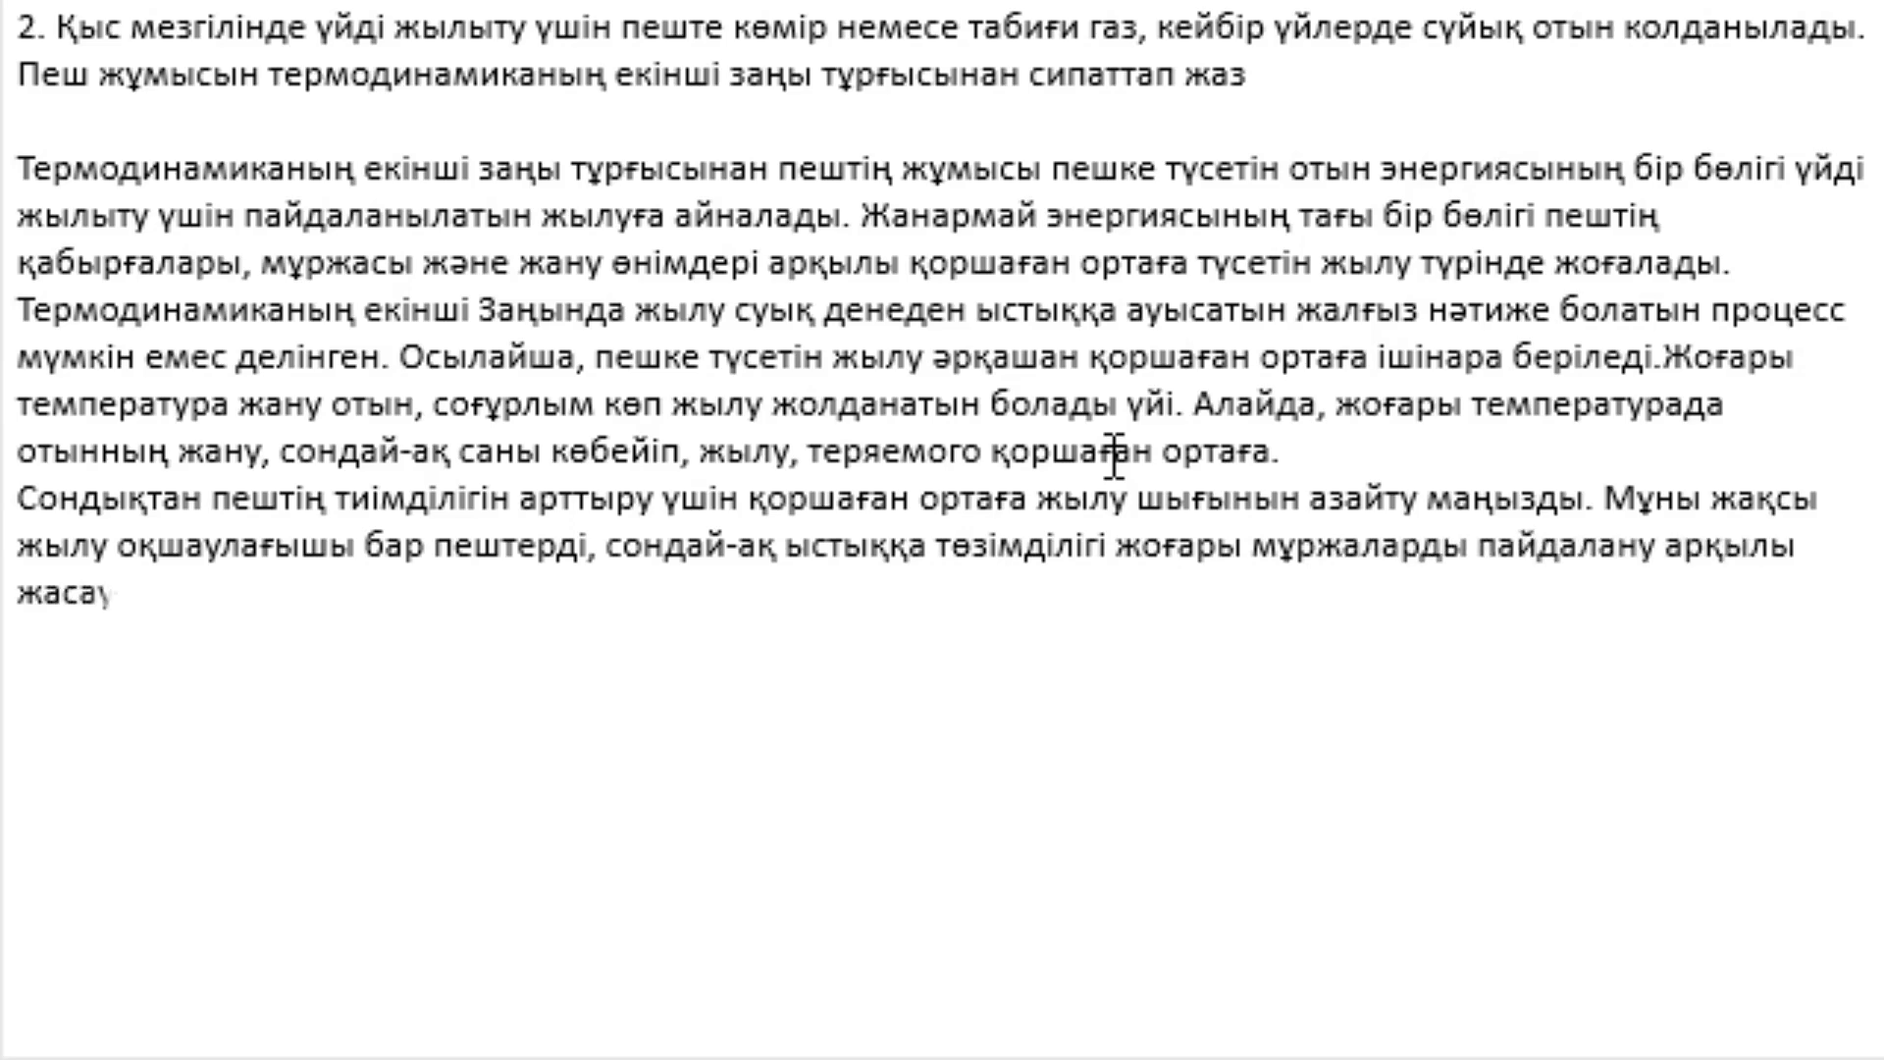
pyautogui.write('ға болады.')
# Step: Start a new paragraph giving concrete examples of the stove's operation under the second law of thermodynamics
pyautogui.press('Return')
pyautogui.write('Т')
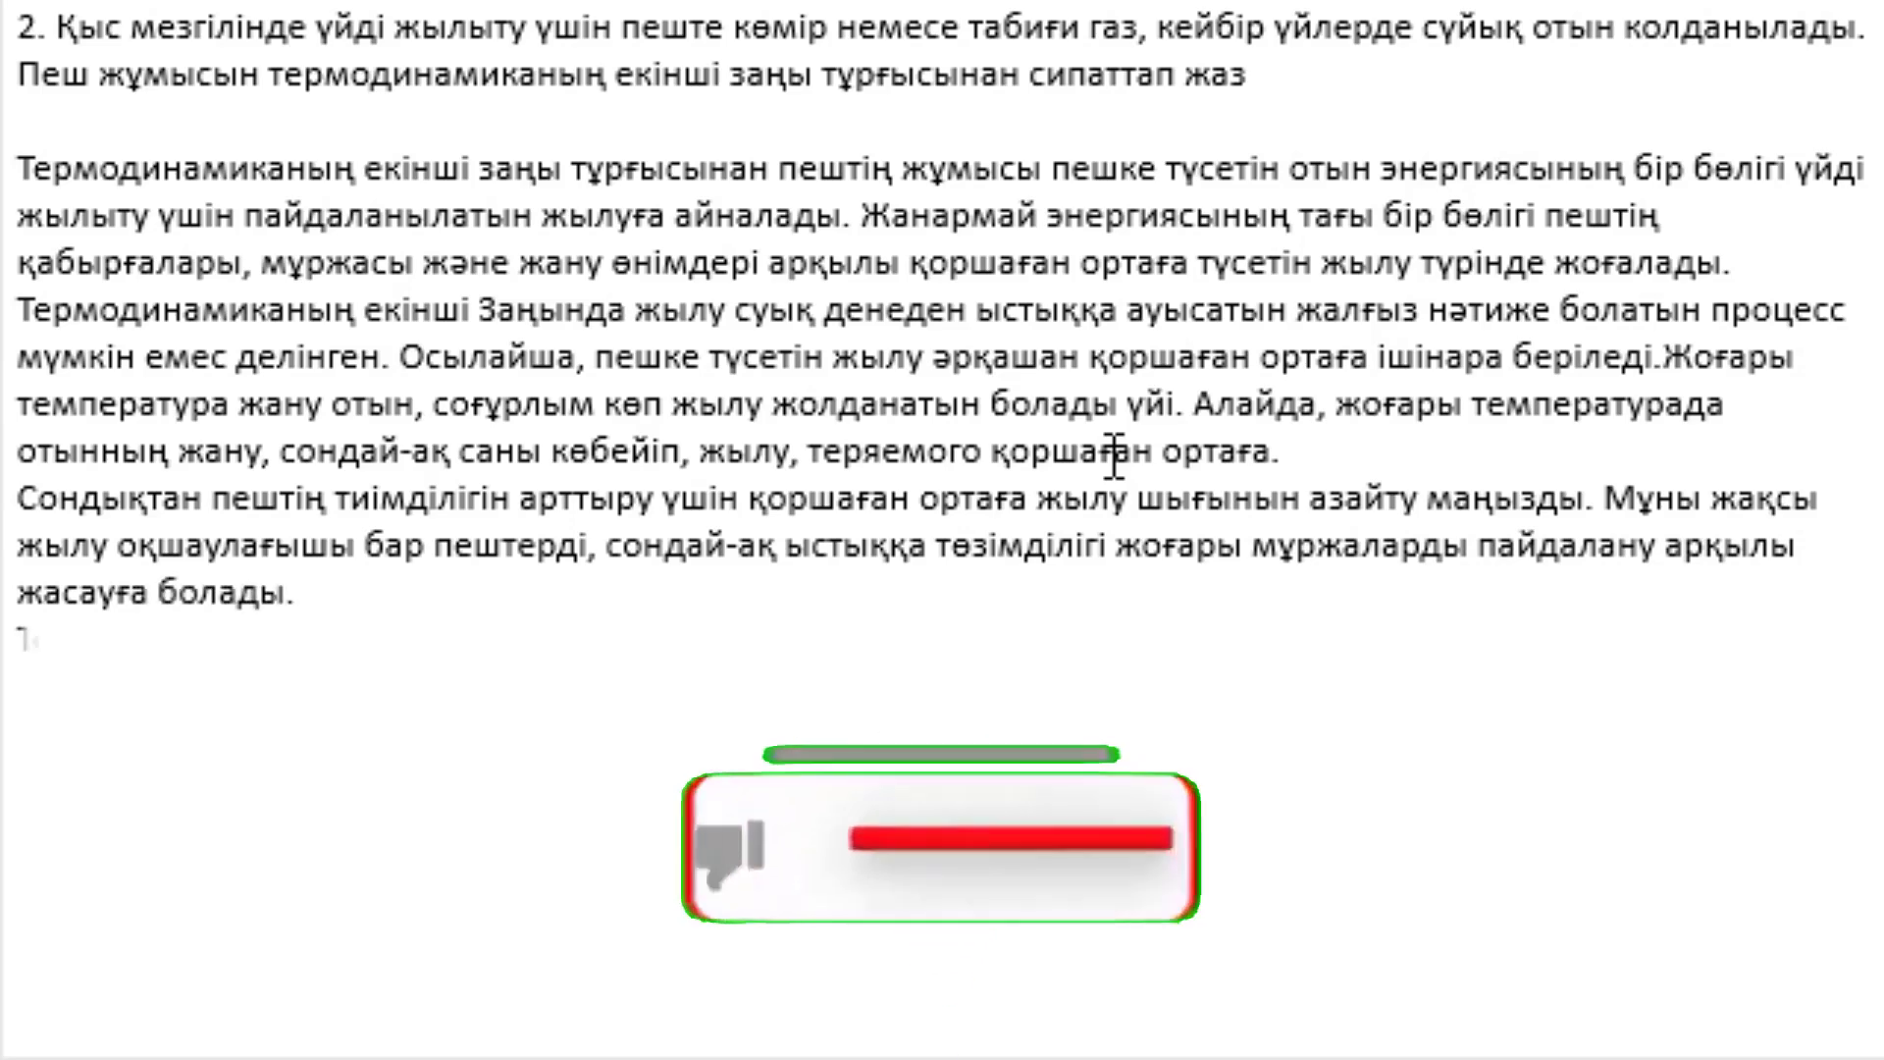
pyautogui.write('ермодинами')
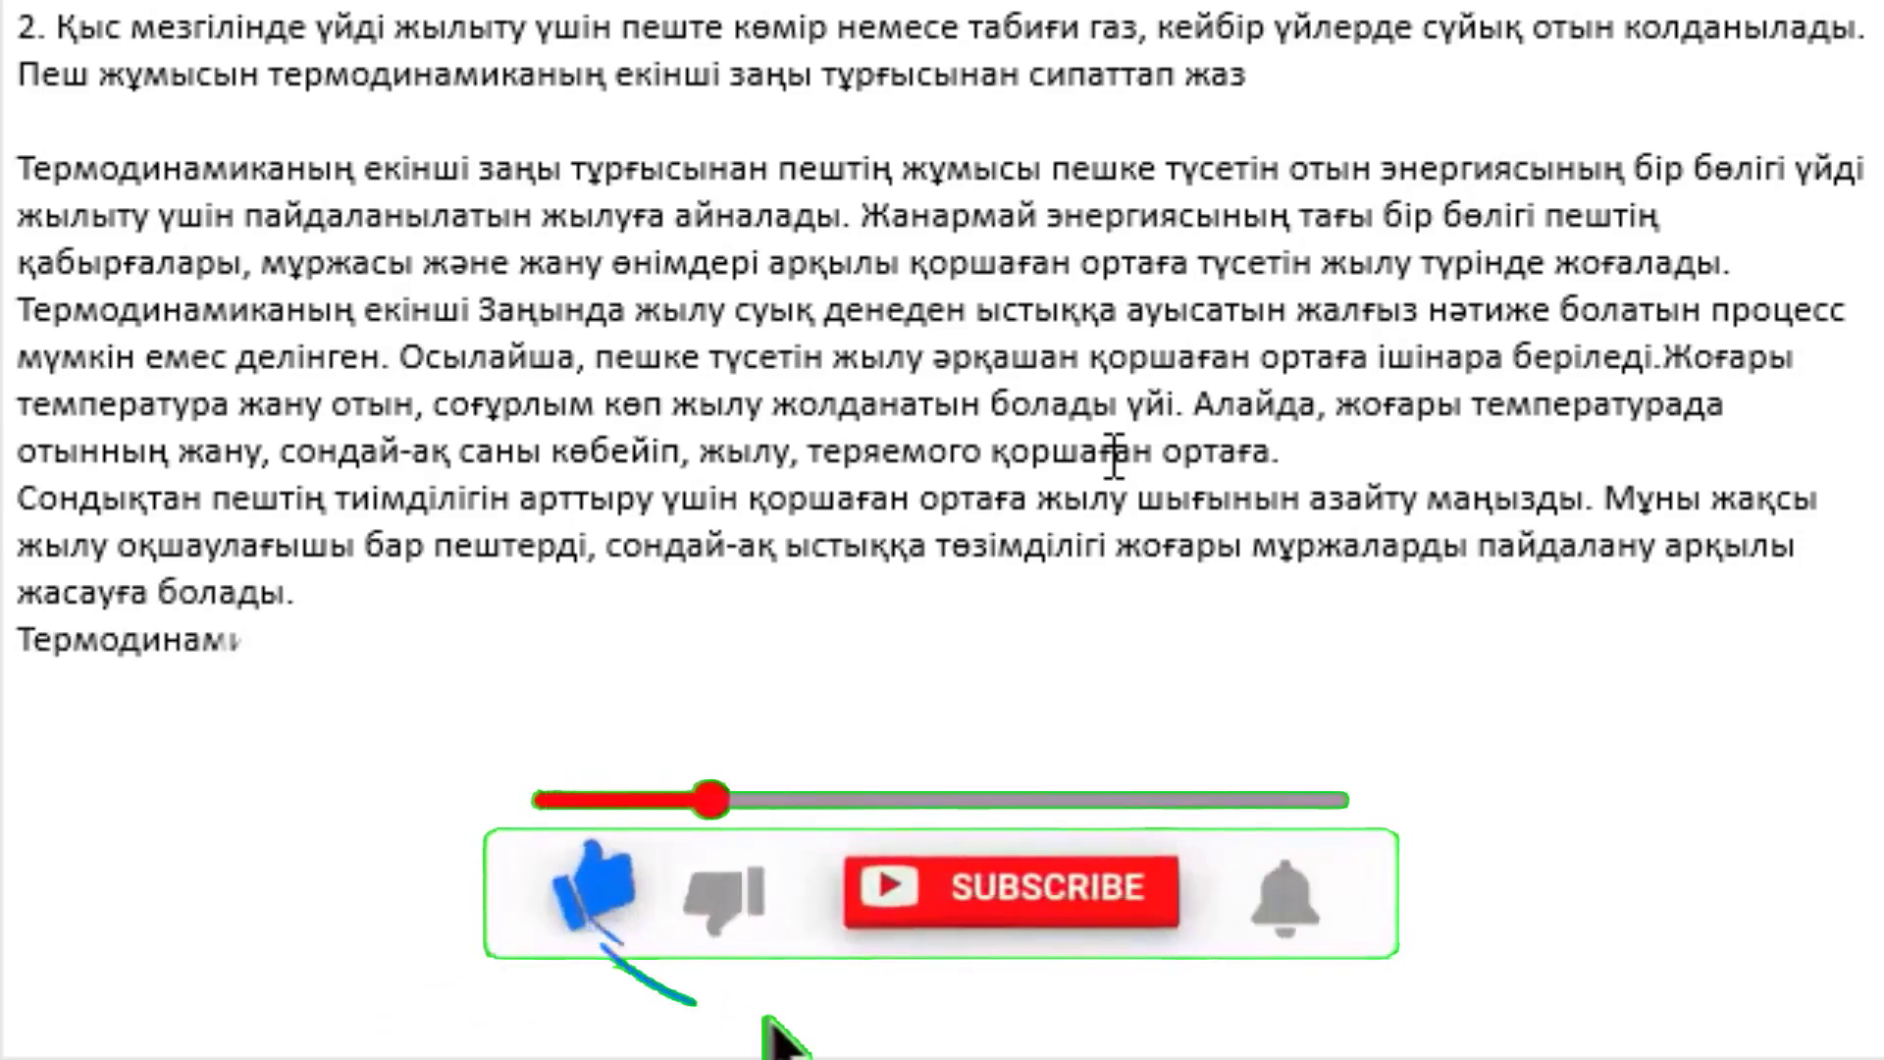
pyautogui.write('каның екін')
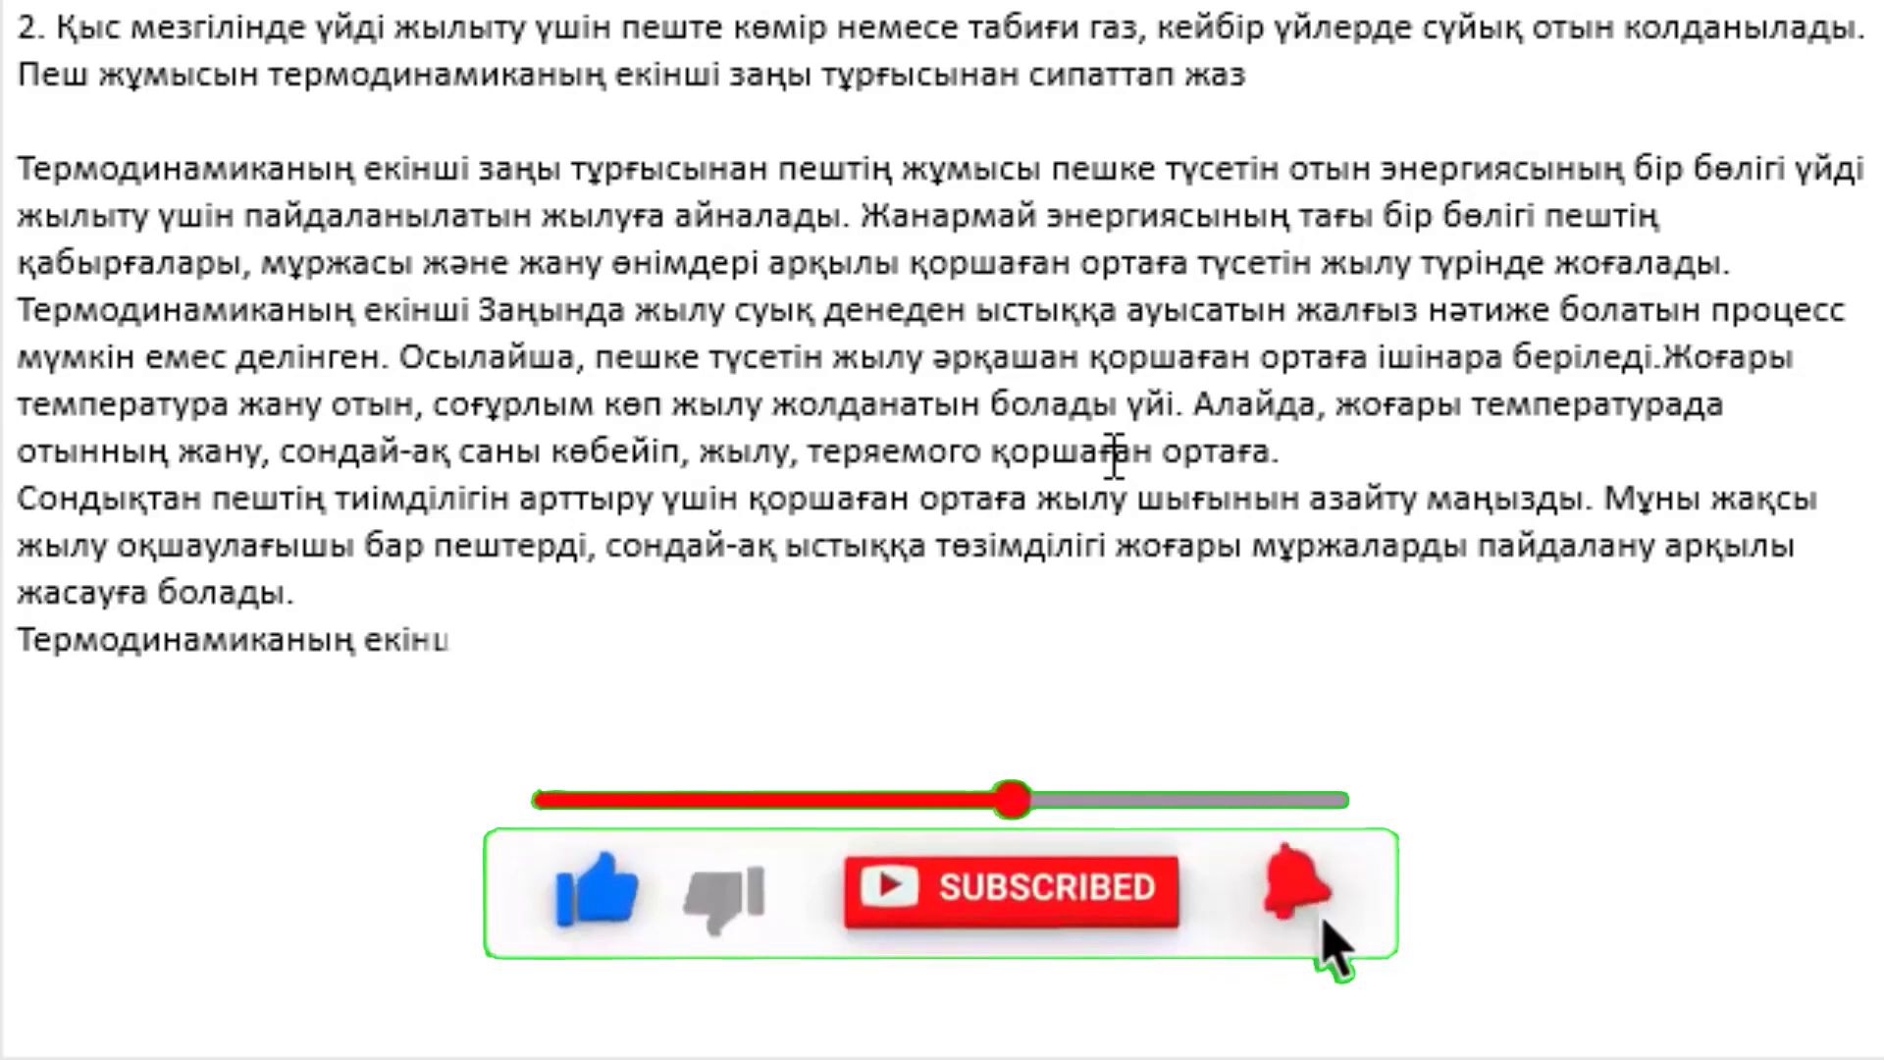
pyautogui.write('ші заңы тұрғ')
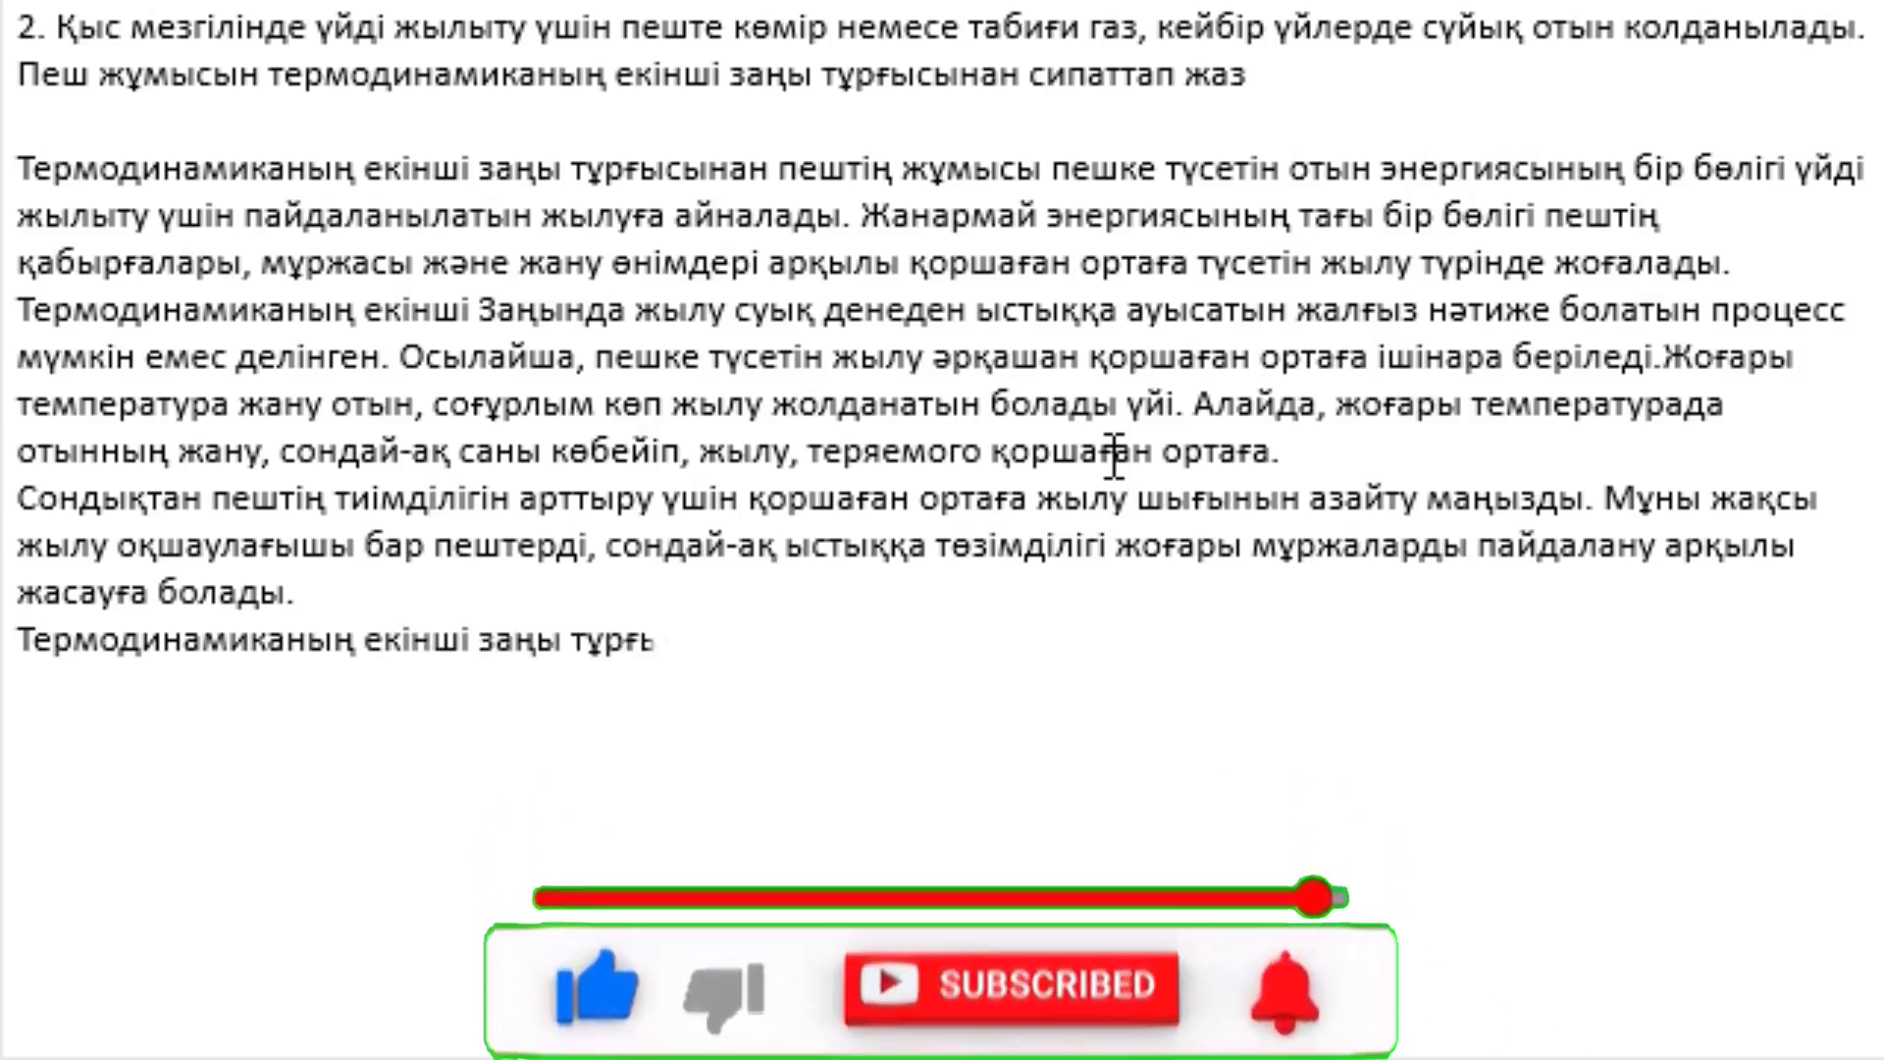
pyautogui.write('ысынан пешті')
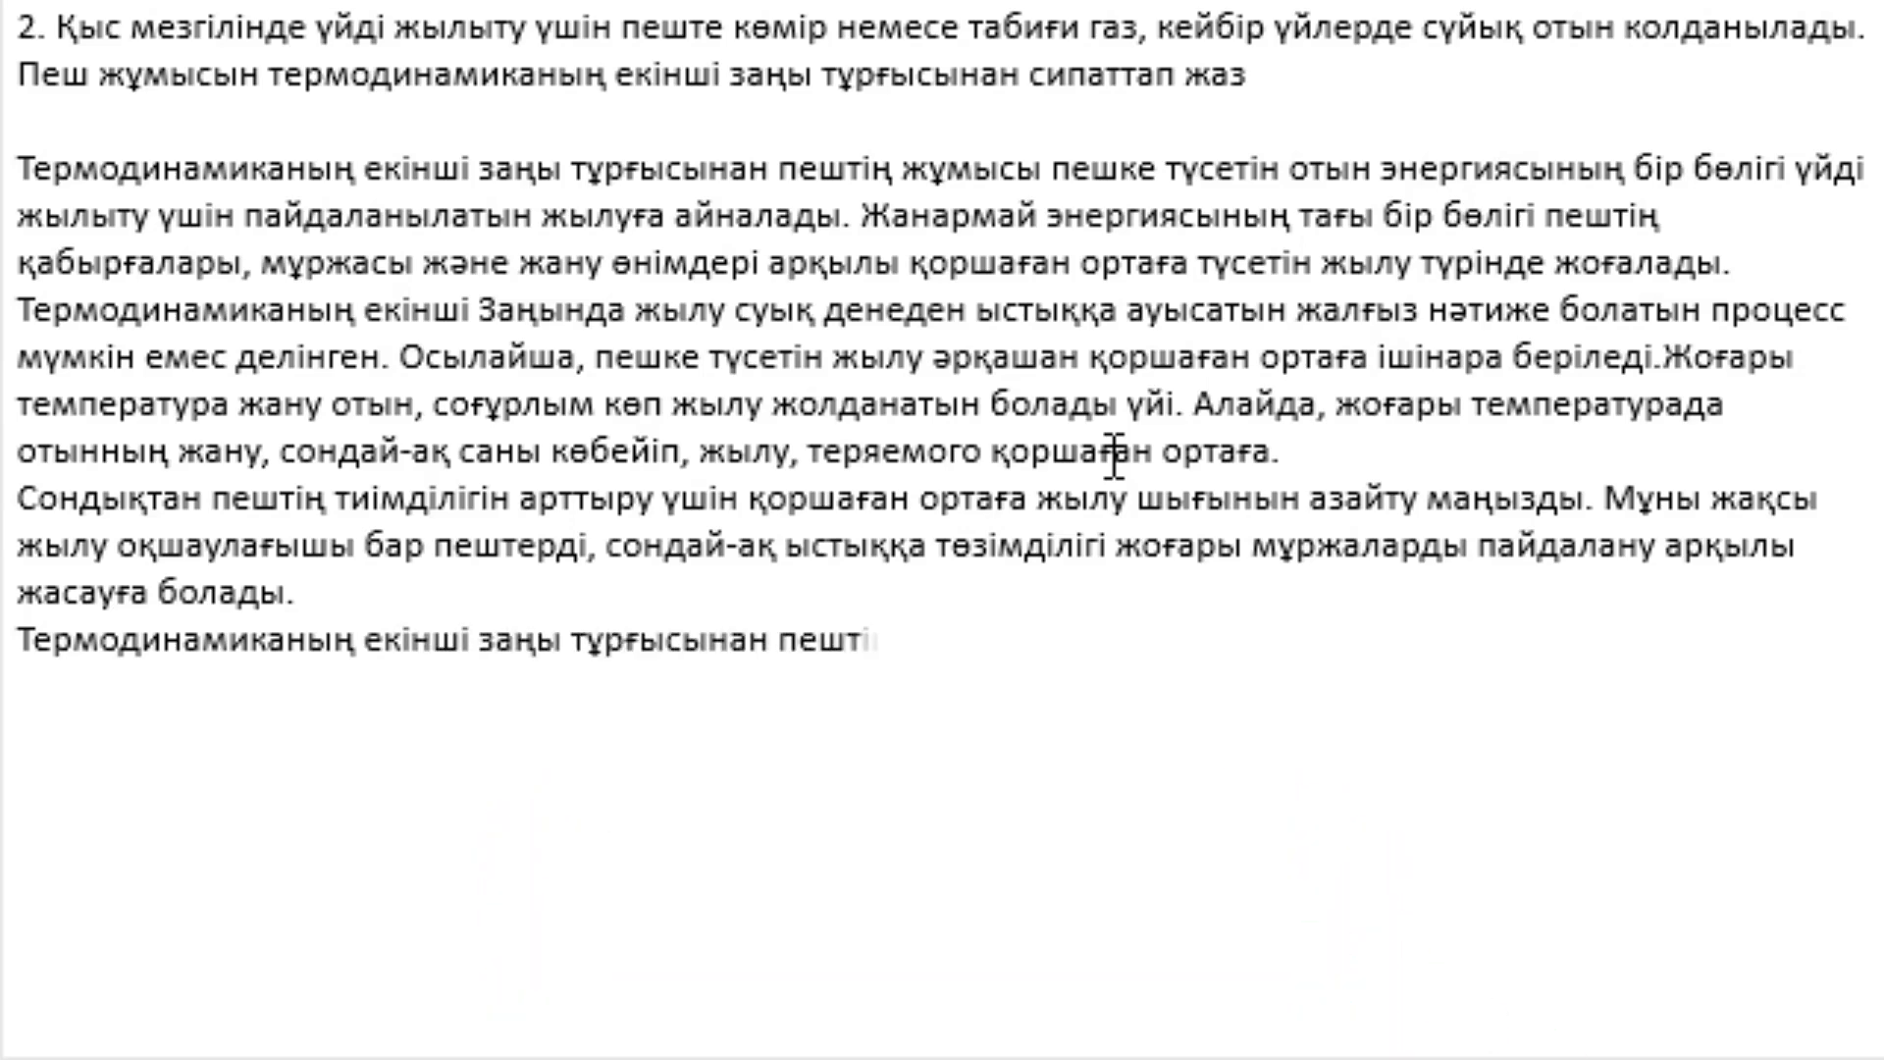
pyautogui.write('ң жұмысын')
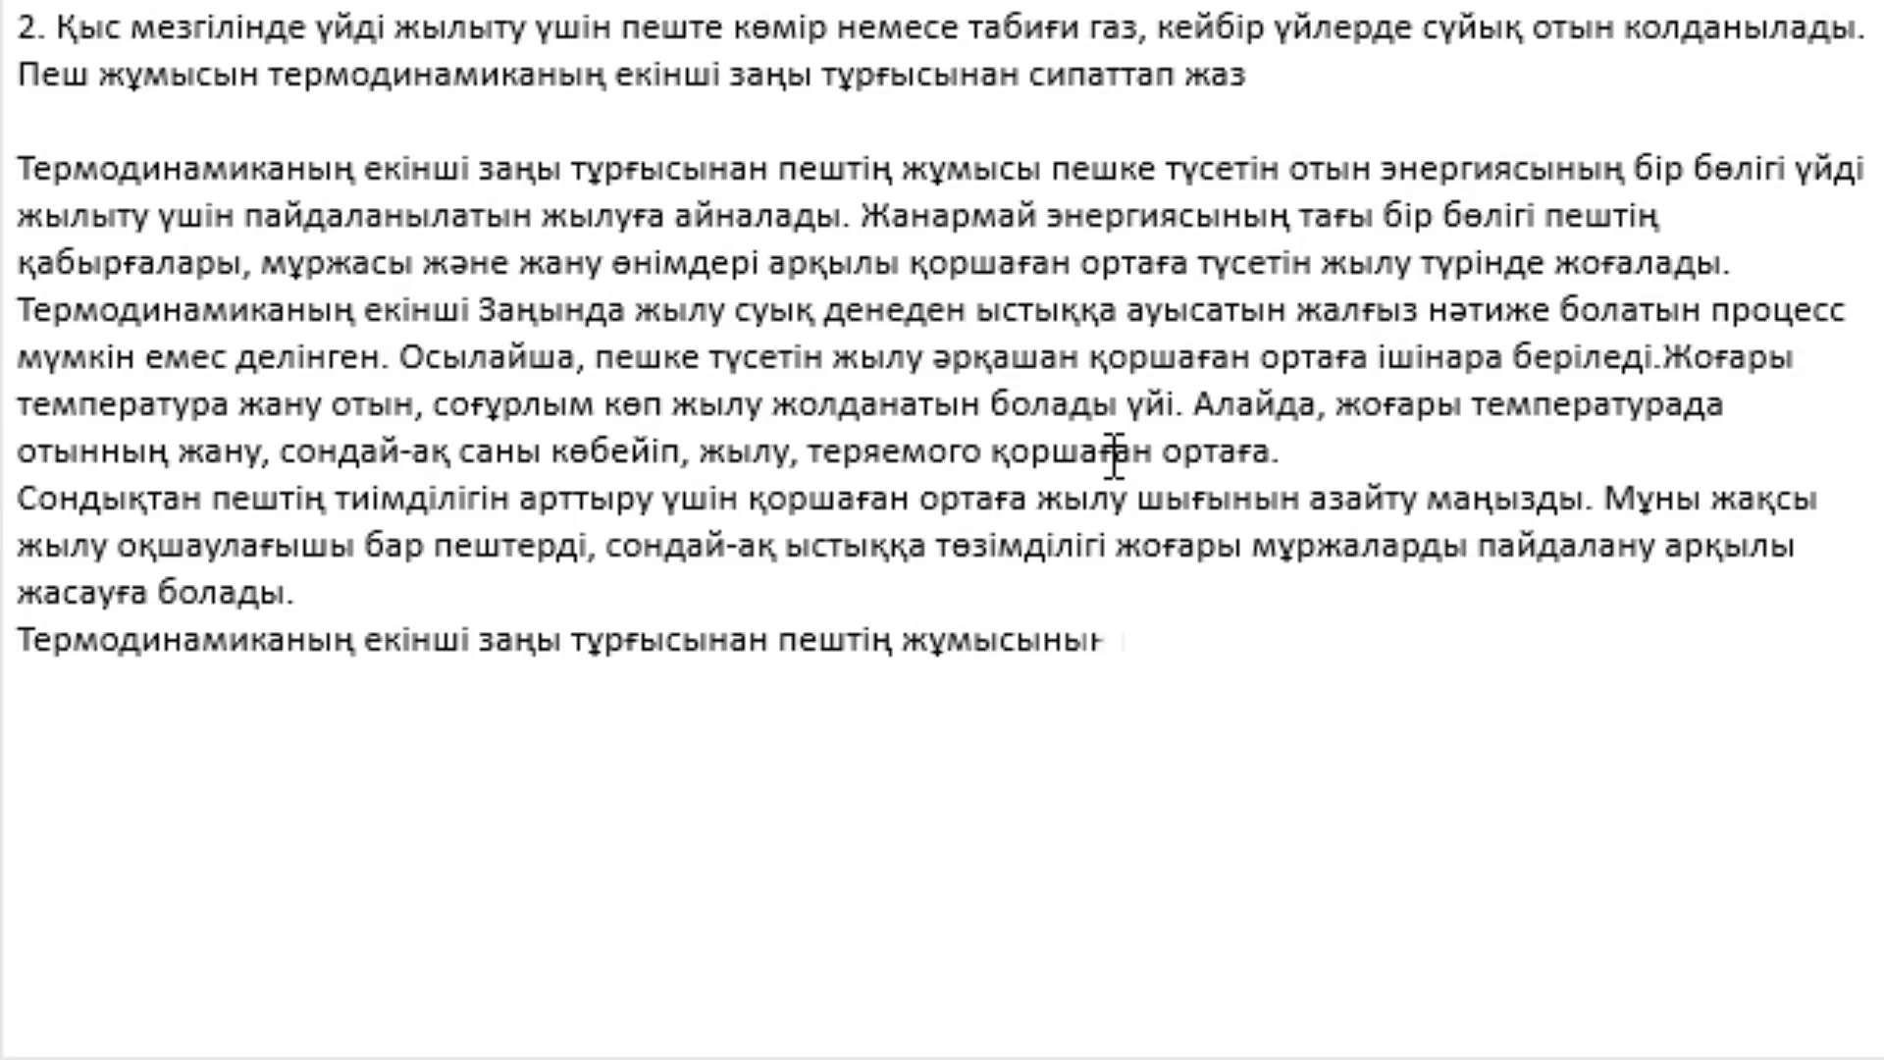
pyautogui.write('ың кейбір нақт')
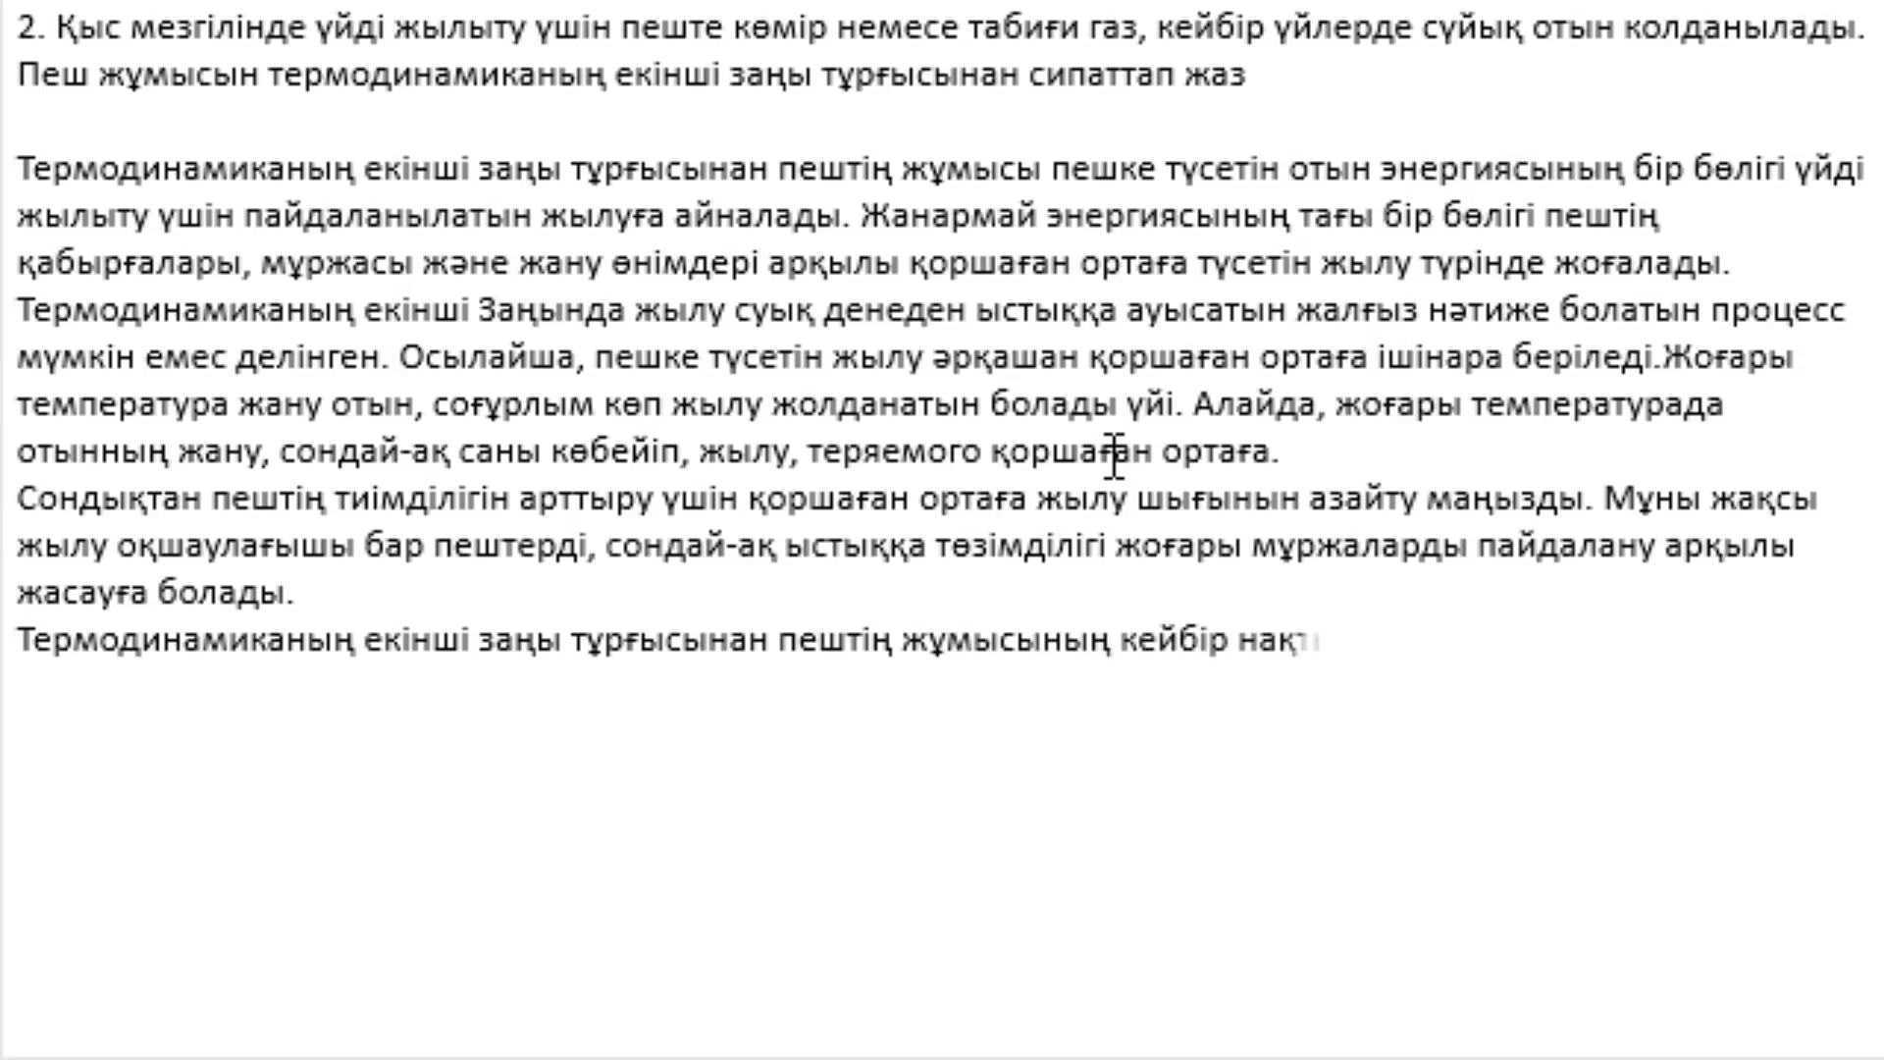
pyautogui.write('ы мысалдары')
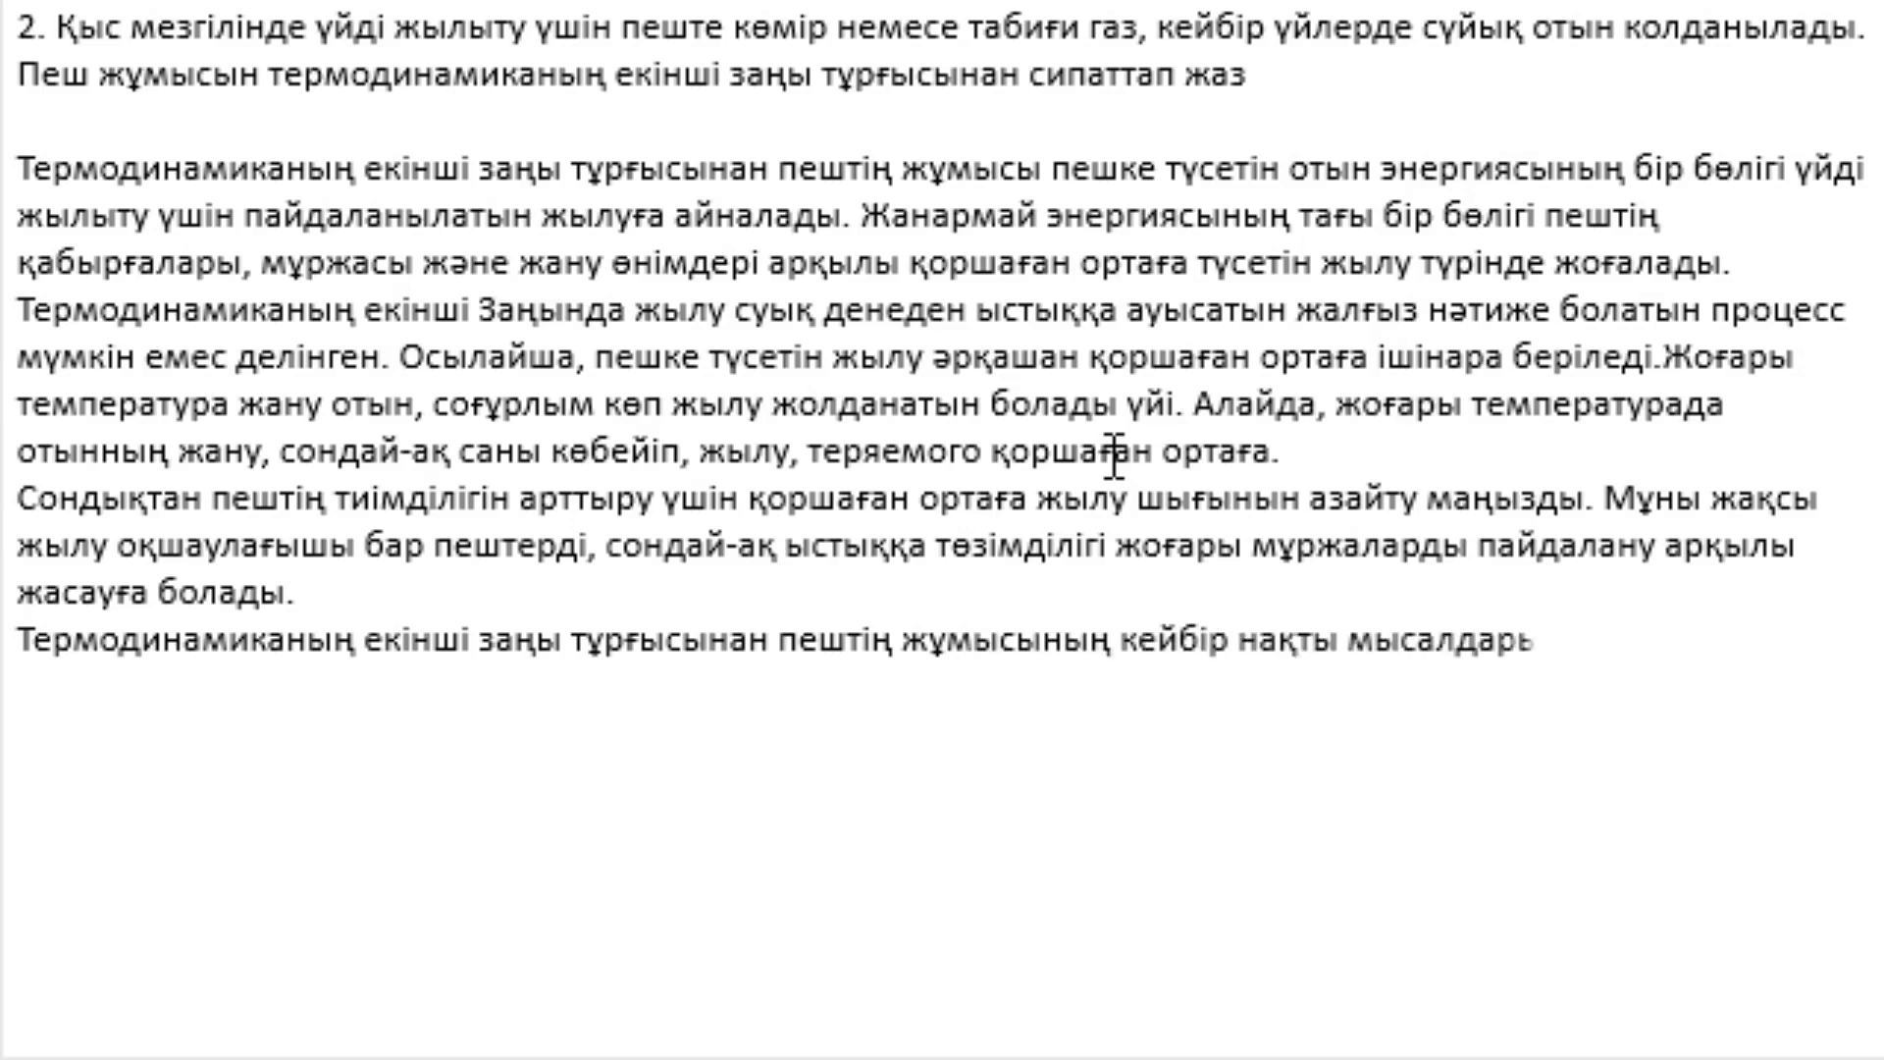
pyautogui.write(':Пештің от')
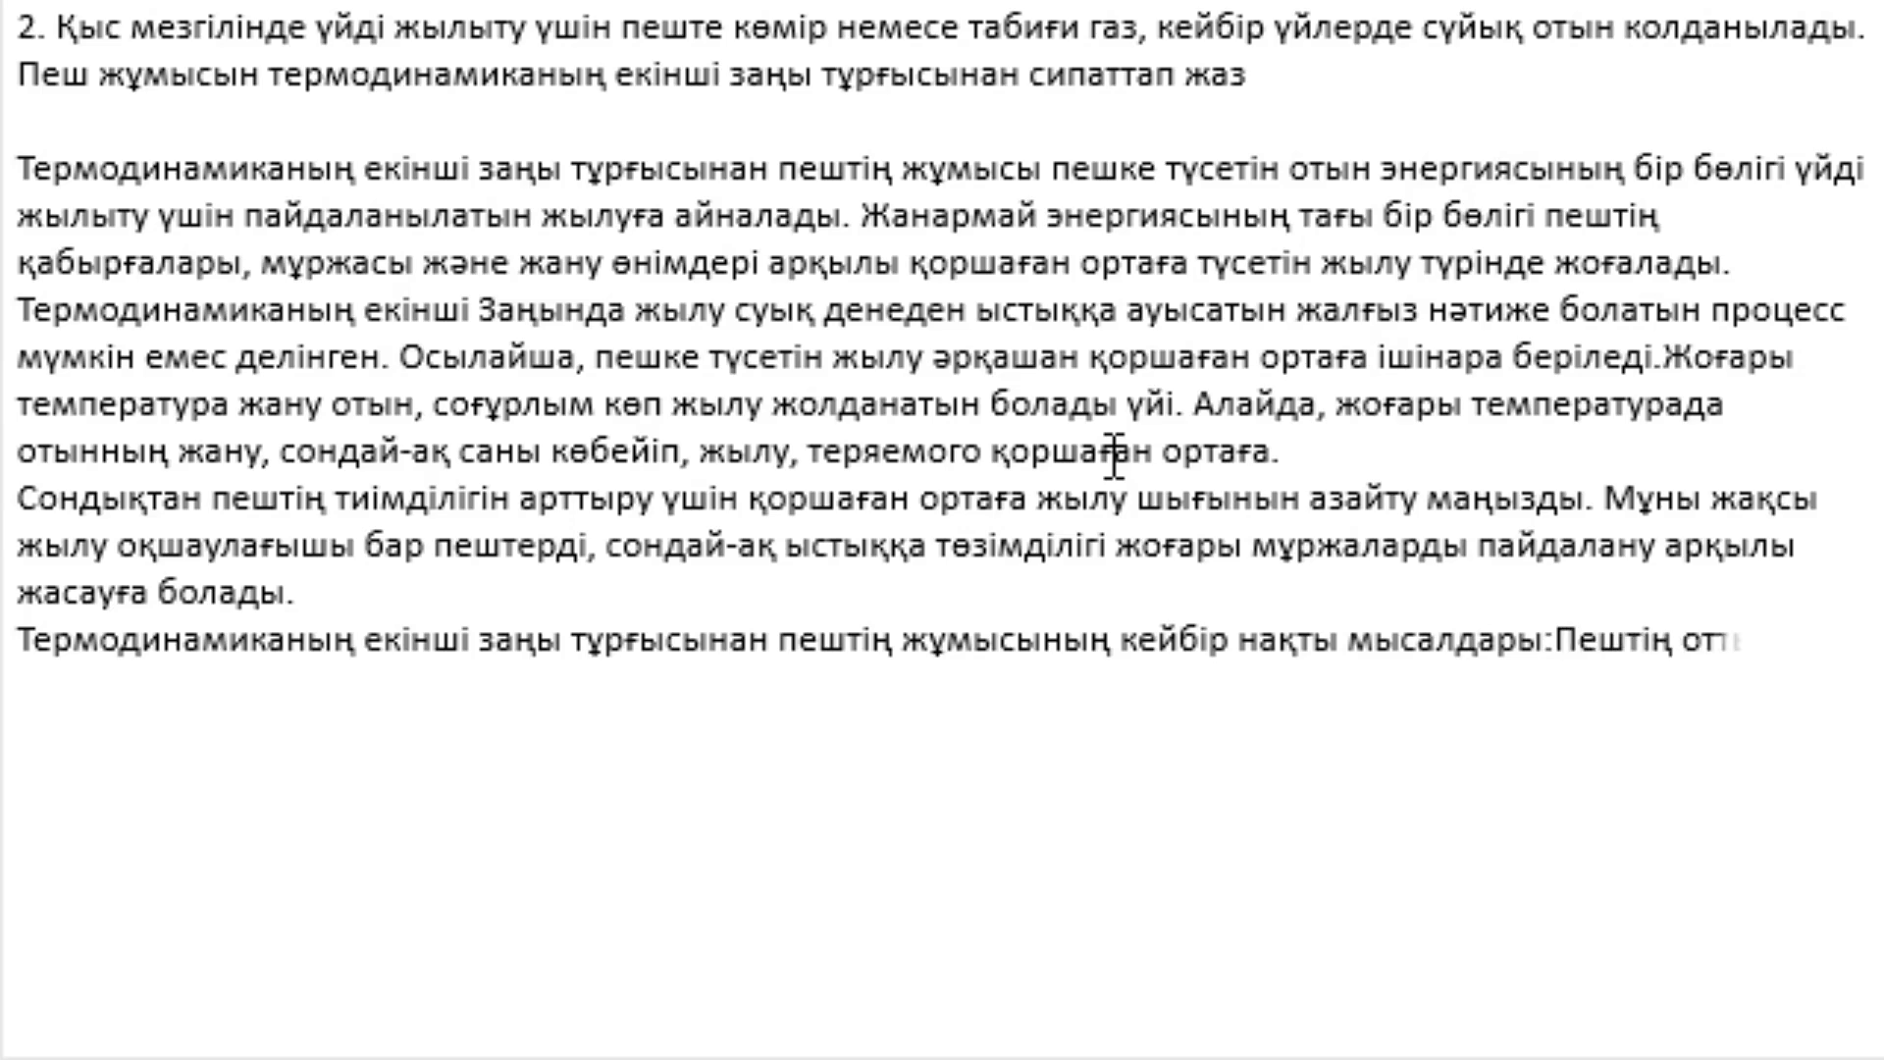
pyautogui.write('ығында жаны')
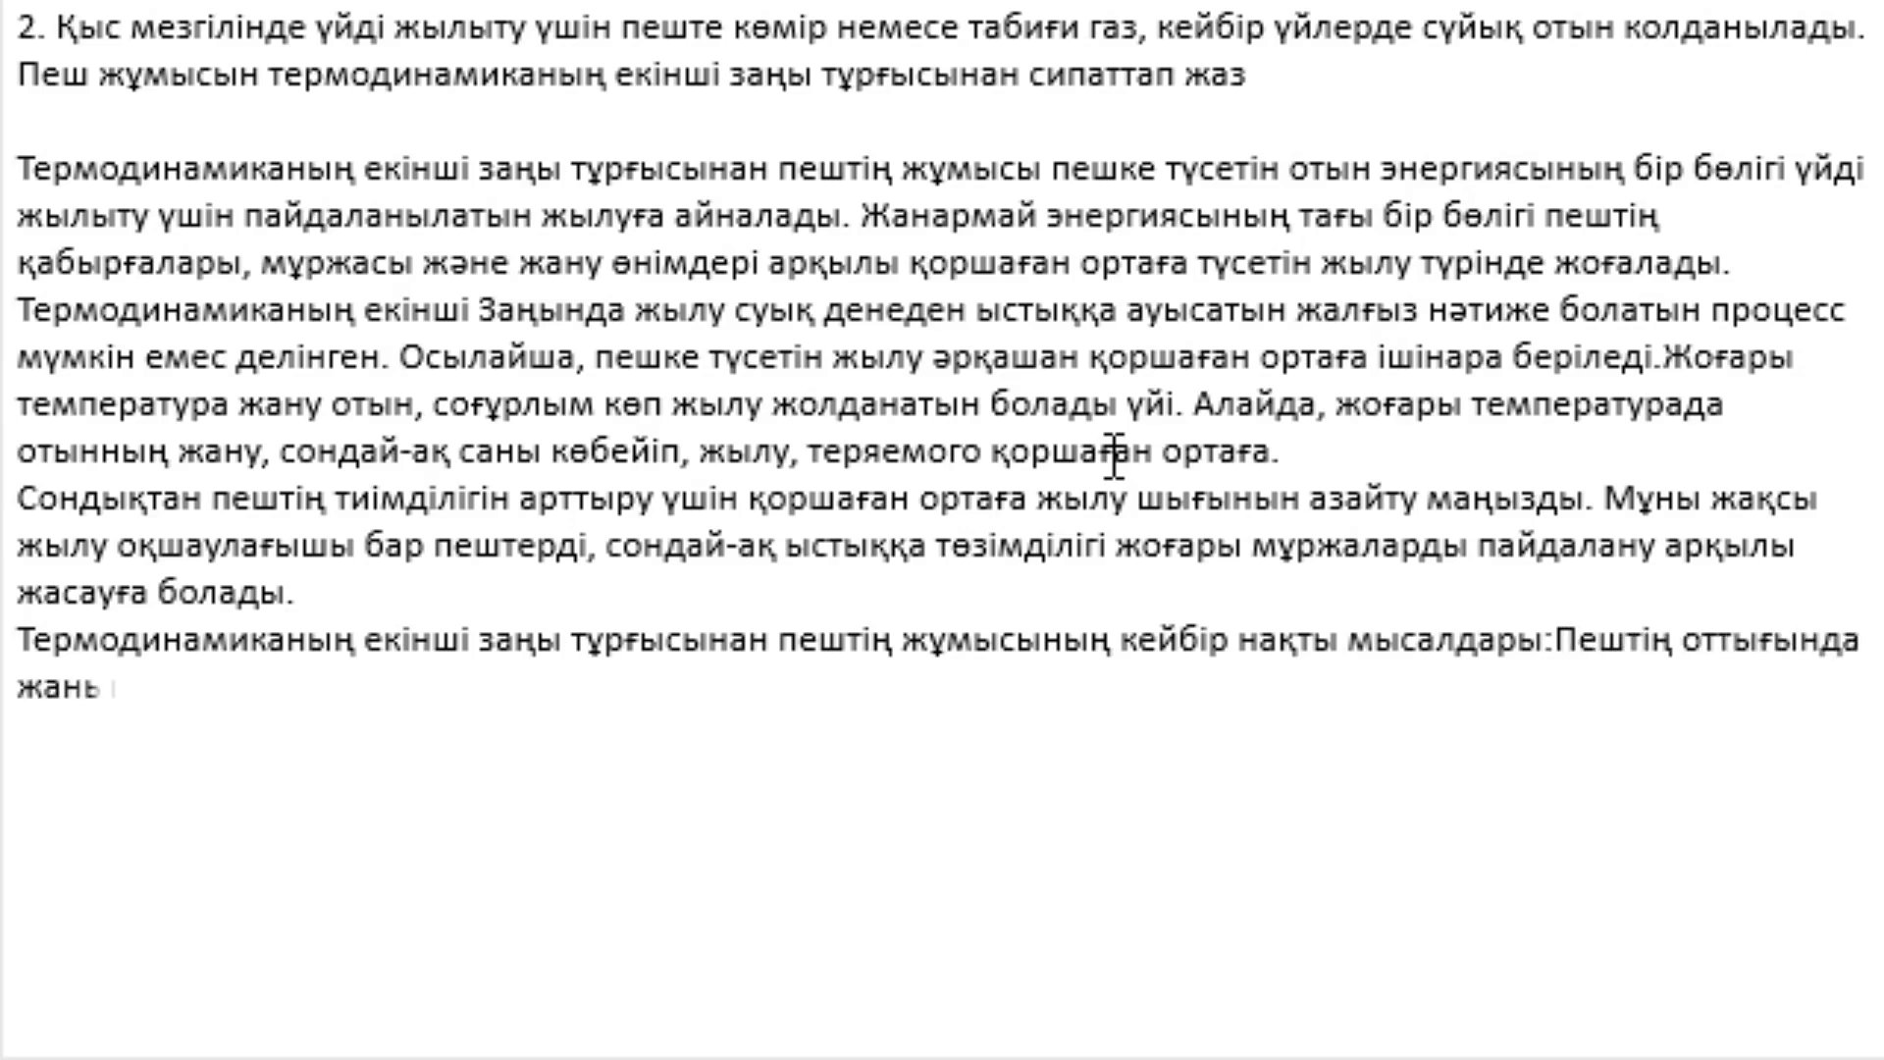
pyautogui.write('өм')
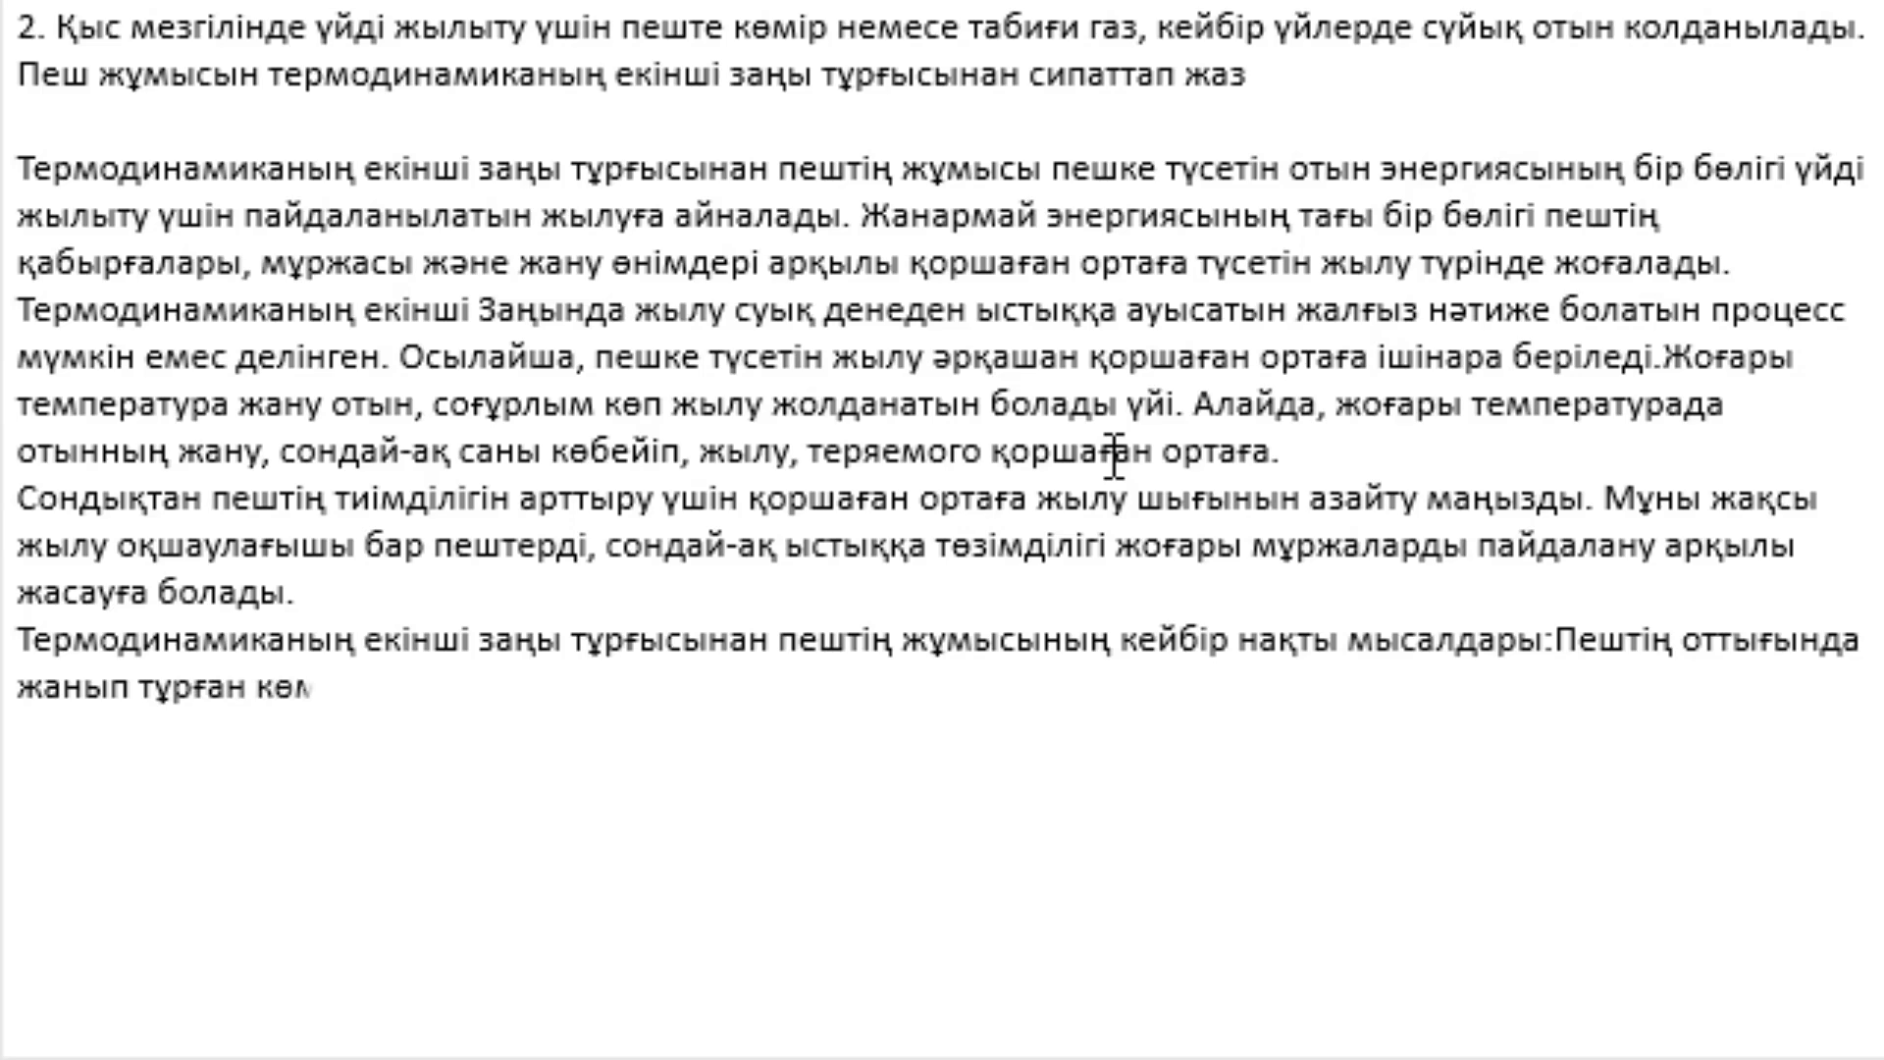
pyautogui.write('ір немесе та')
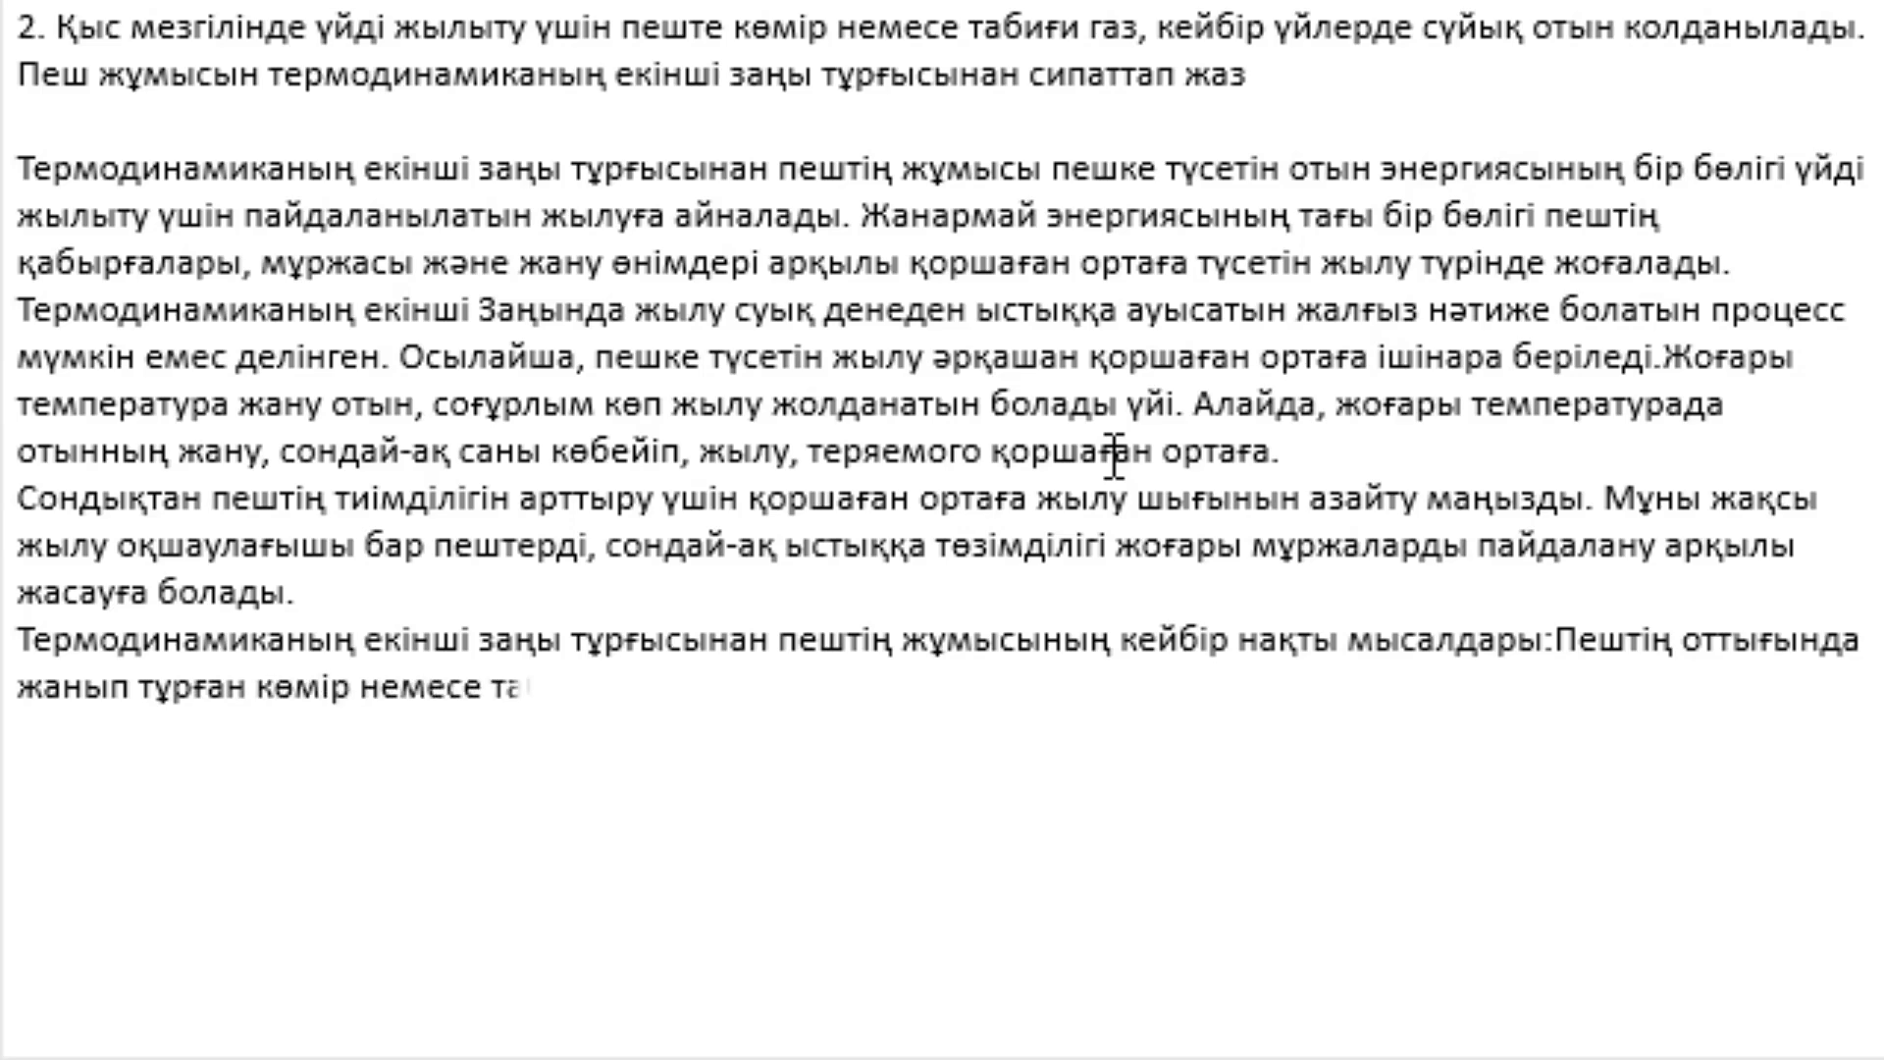
pyautogui.write('биғи газ жыл')
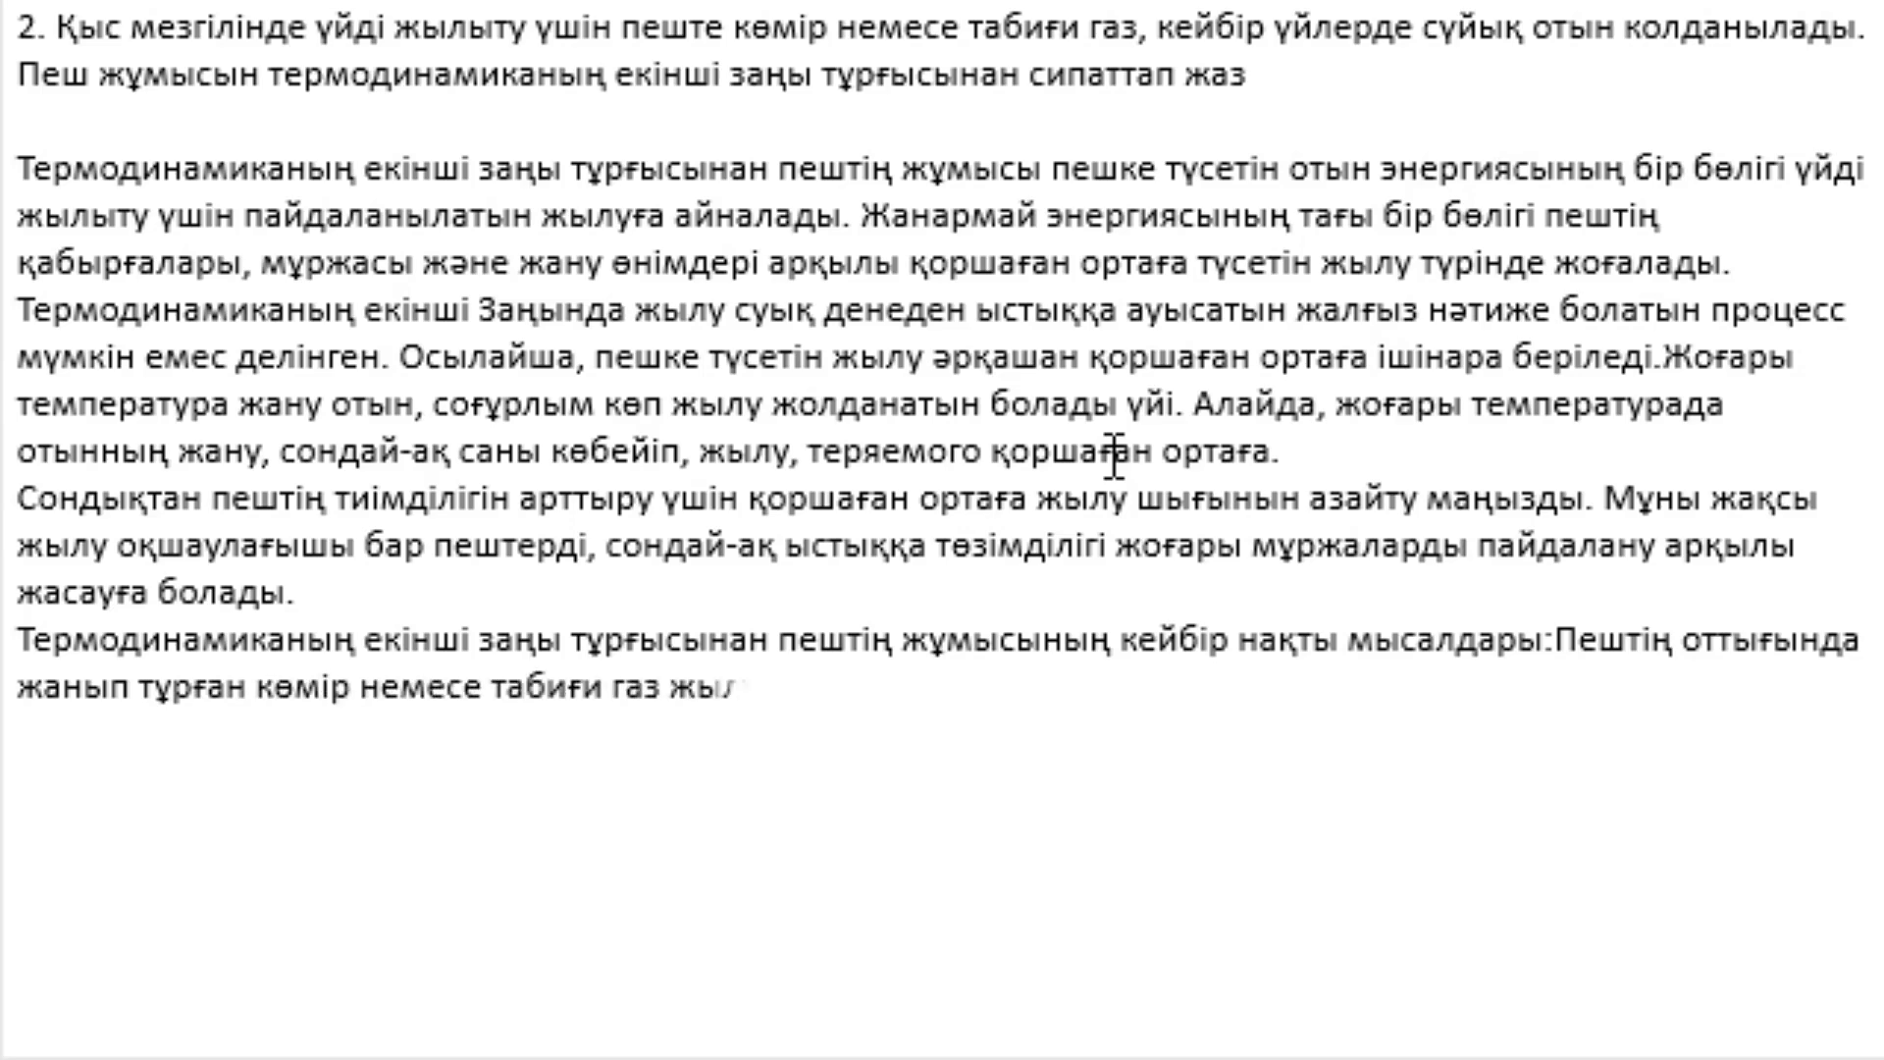
pyautogui.write('у шығарады.')
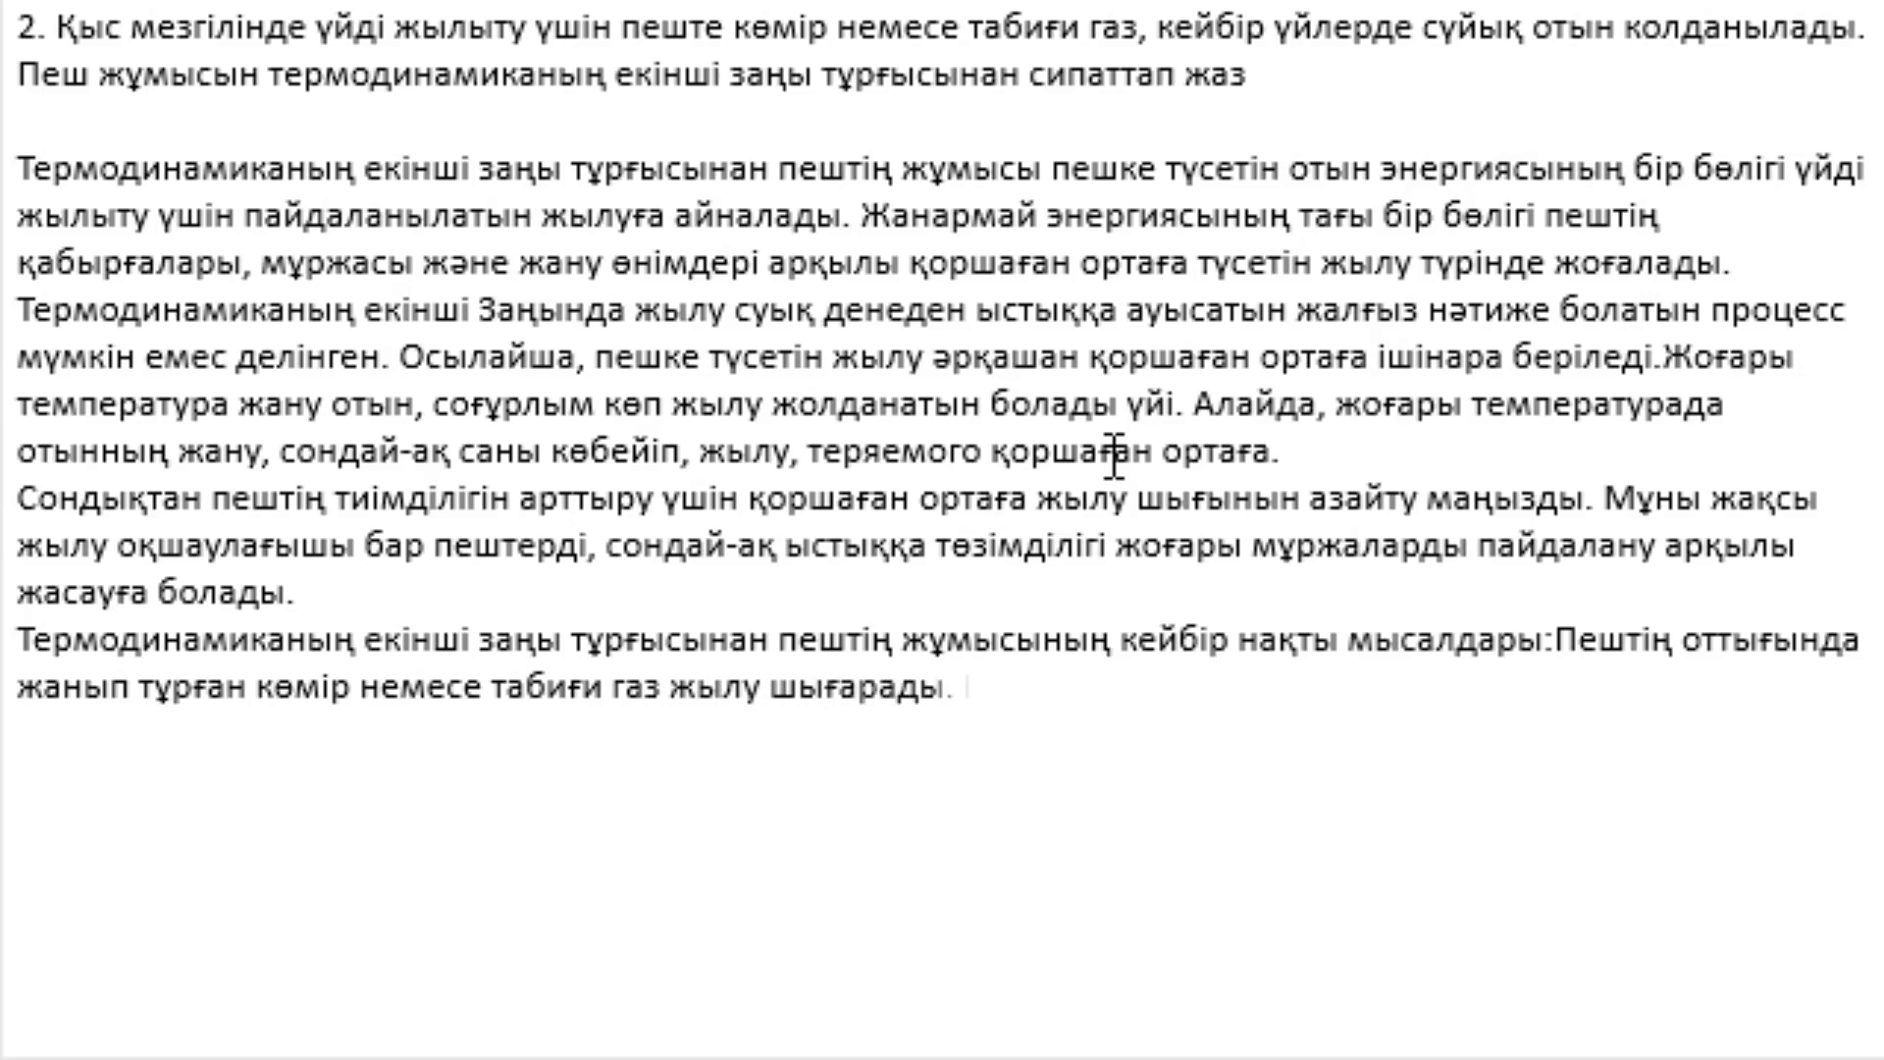
pyautogui.write(' Бұл жылу пеш')
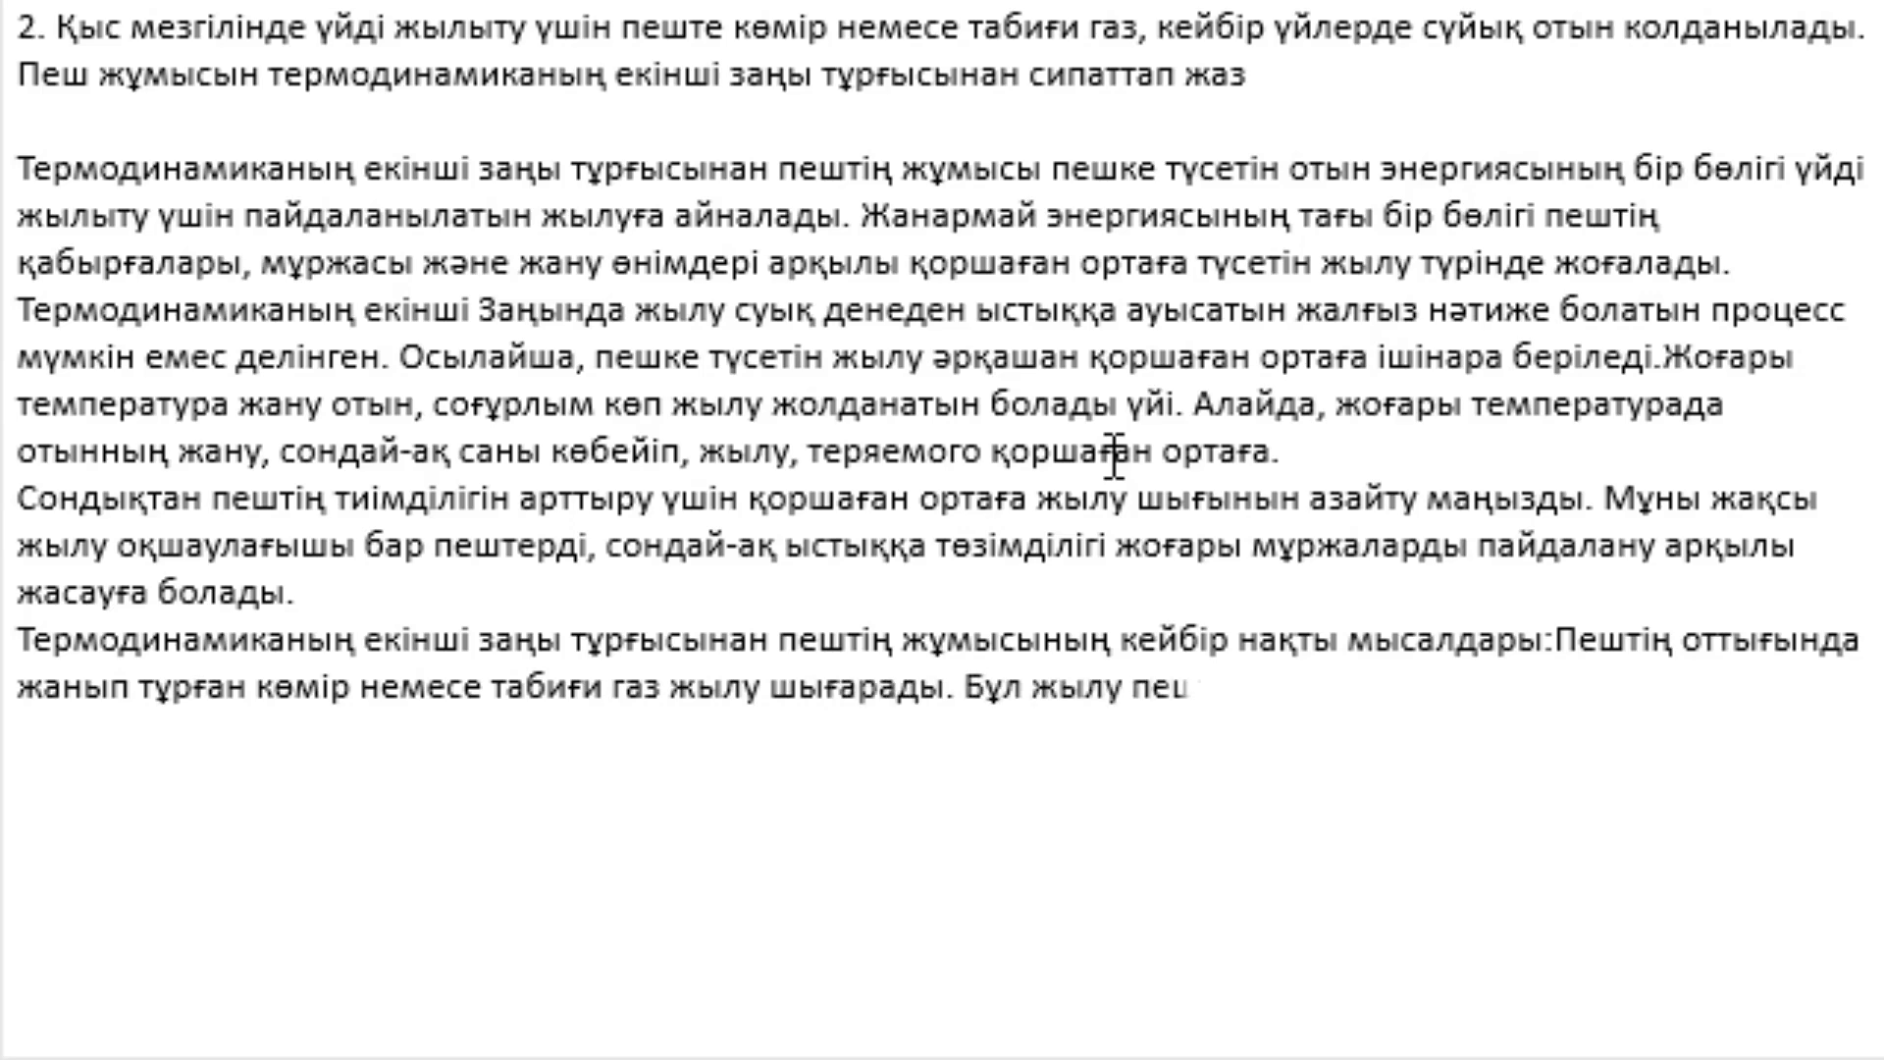
pyautogui.write('тің бүйірле')
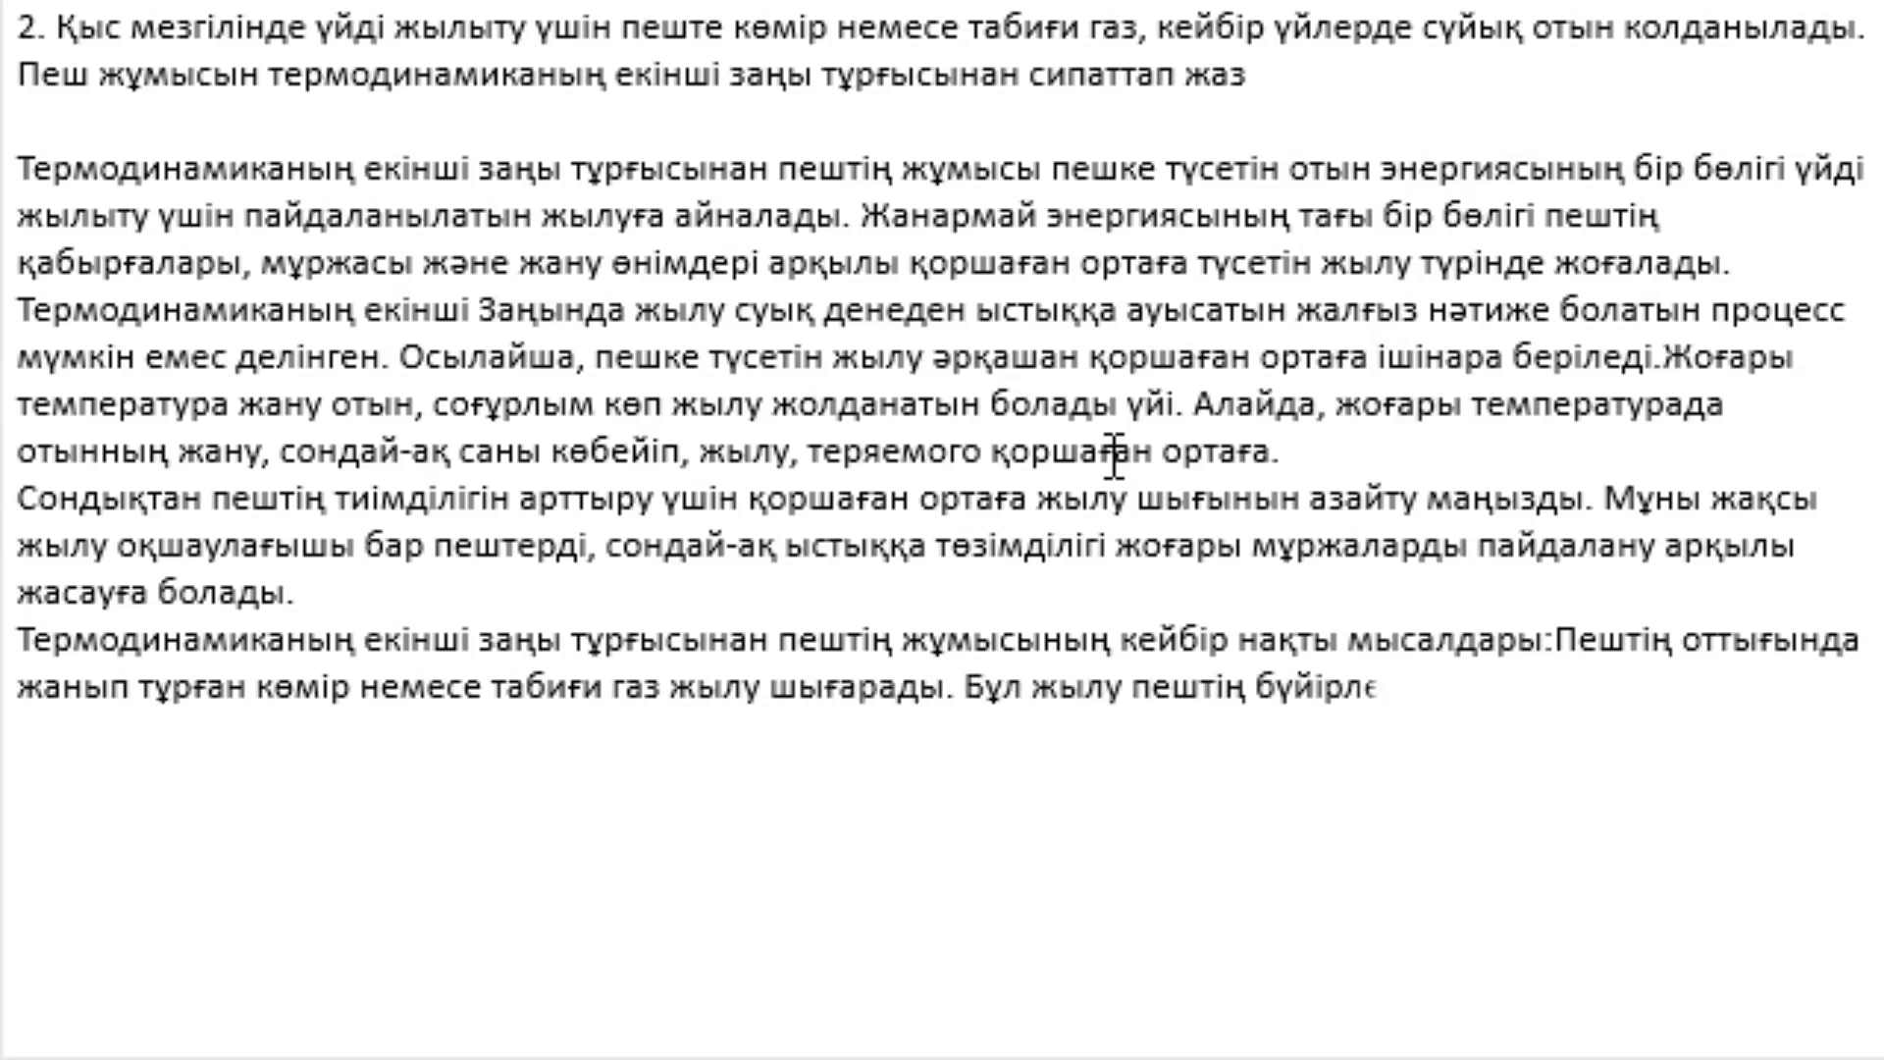
pyautogui.write('не є')
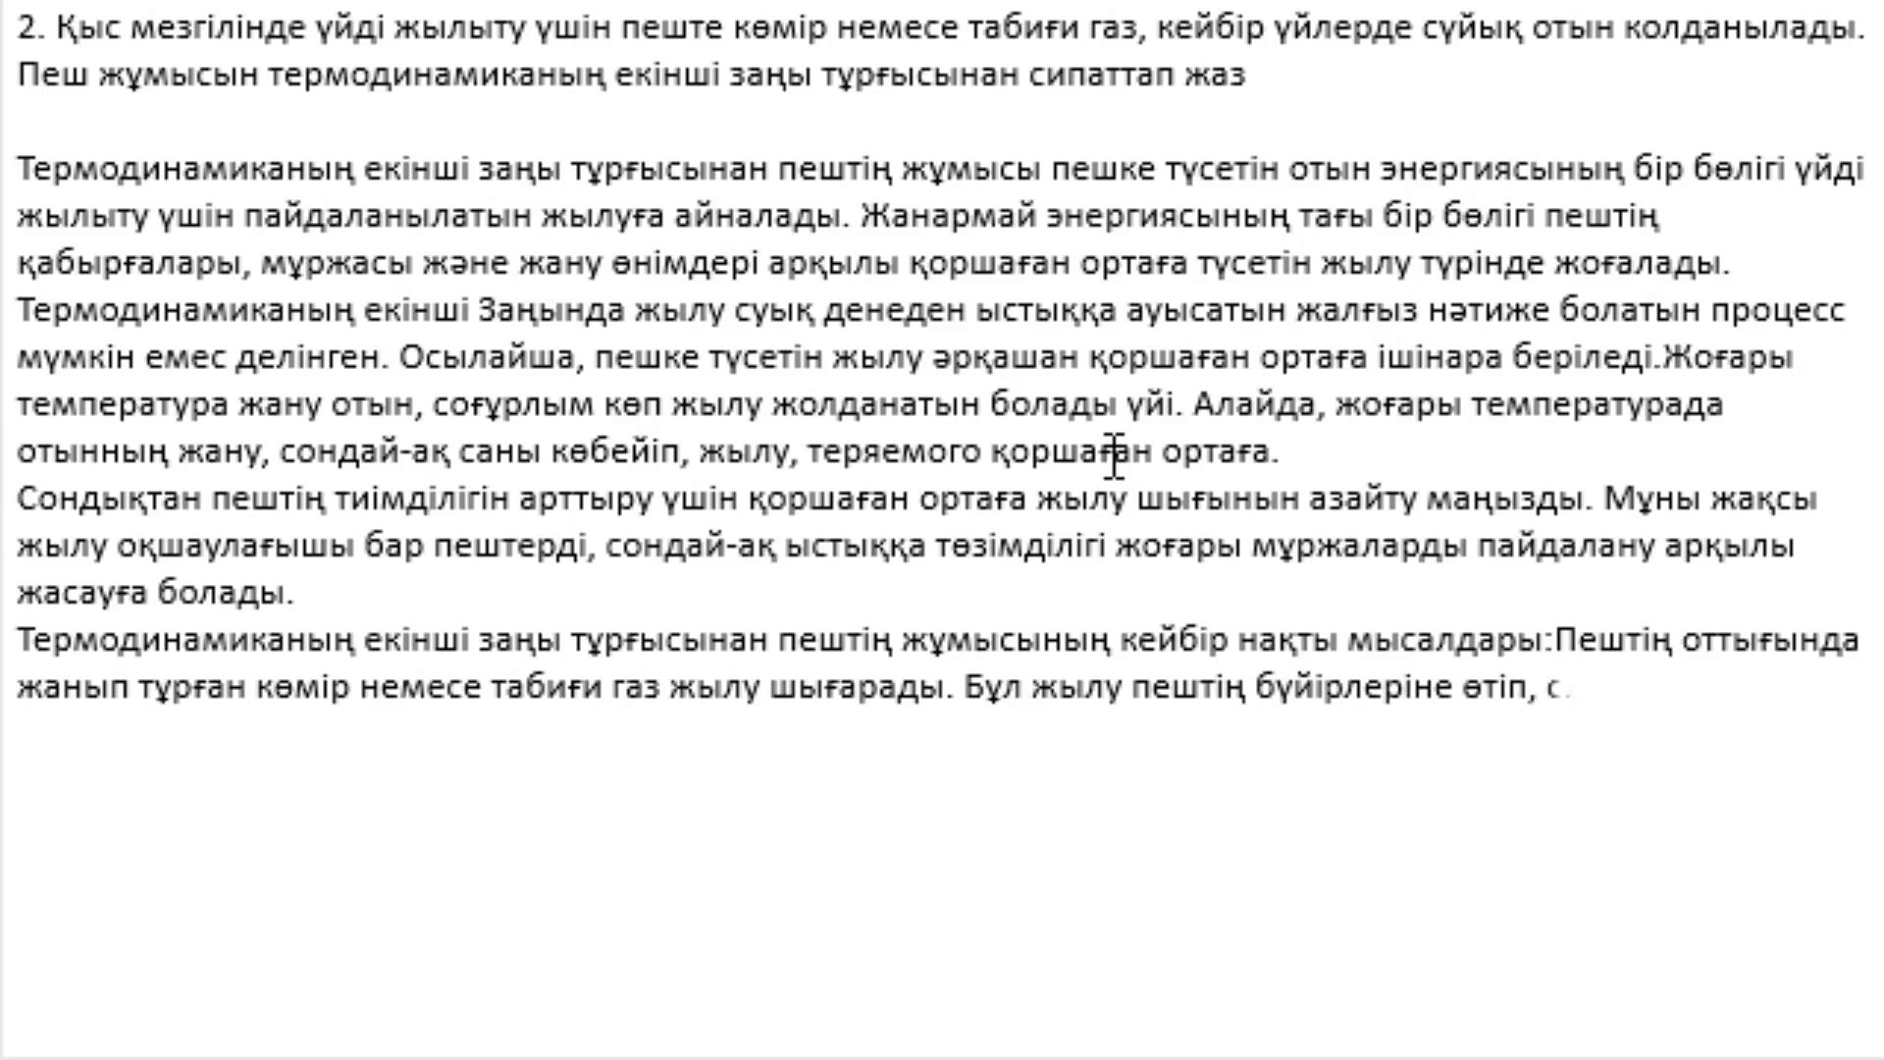
pyautogui.write('ларды қызды')
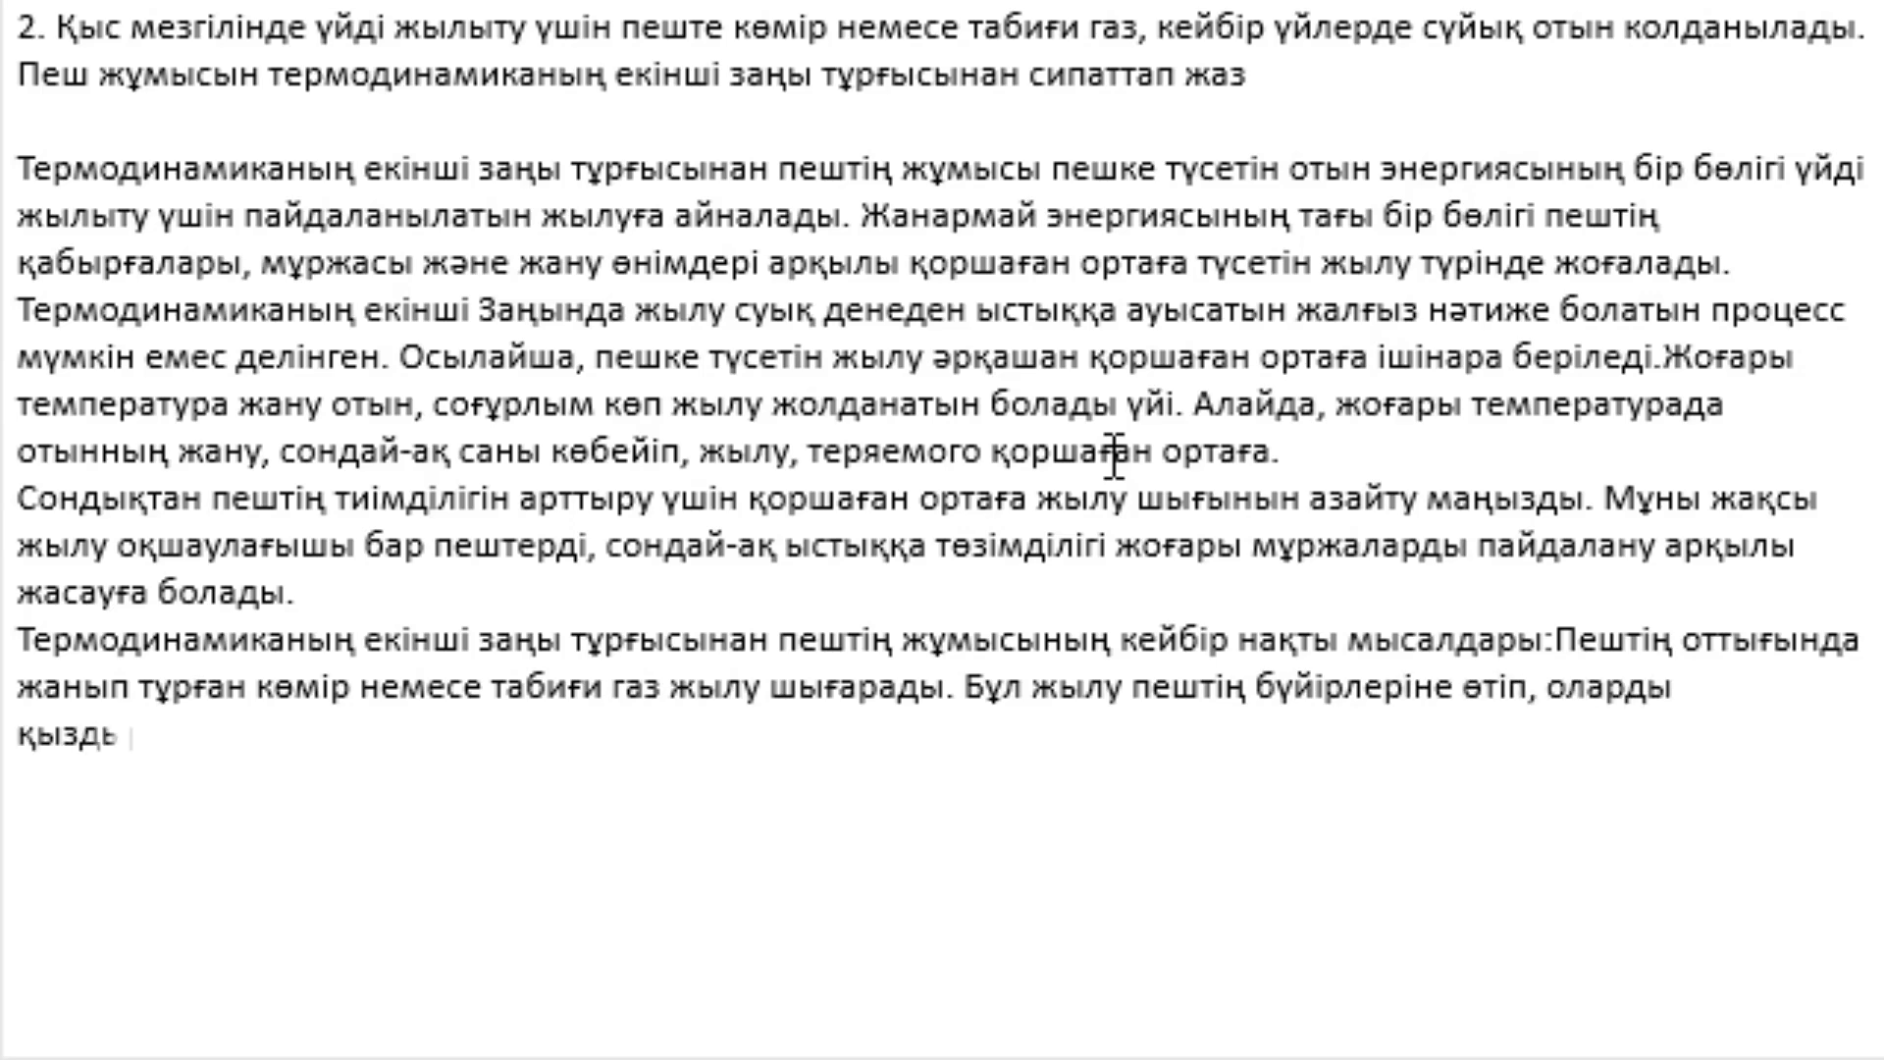
pyautogui.write('рады.')
# Step: Add a line saying the heated stove walls warm the room air, which heats the house
pyautogui.press('Return')
pyautogui.write('Пешті')
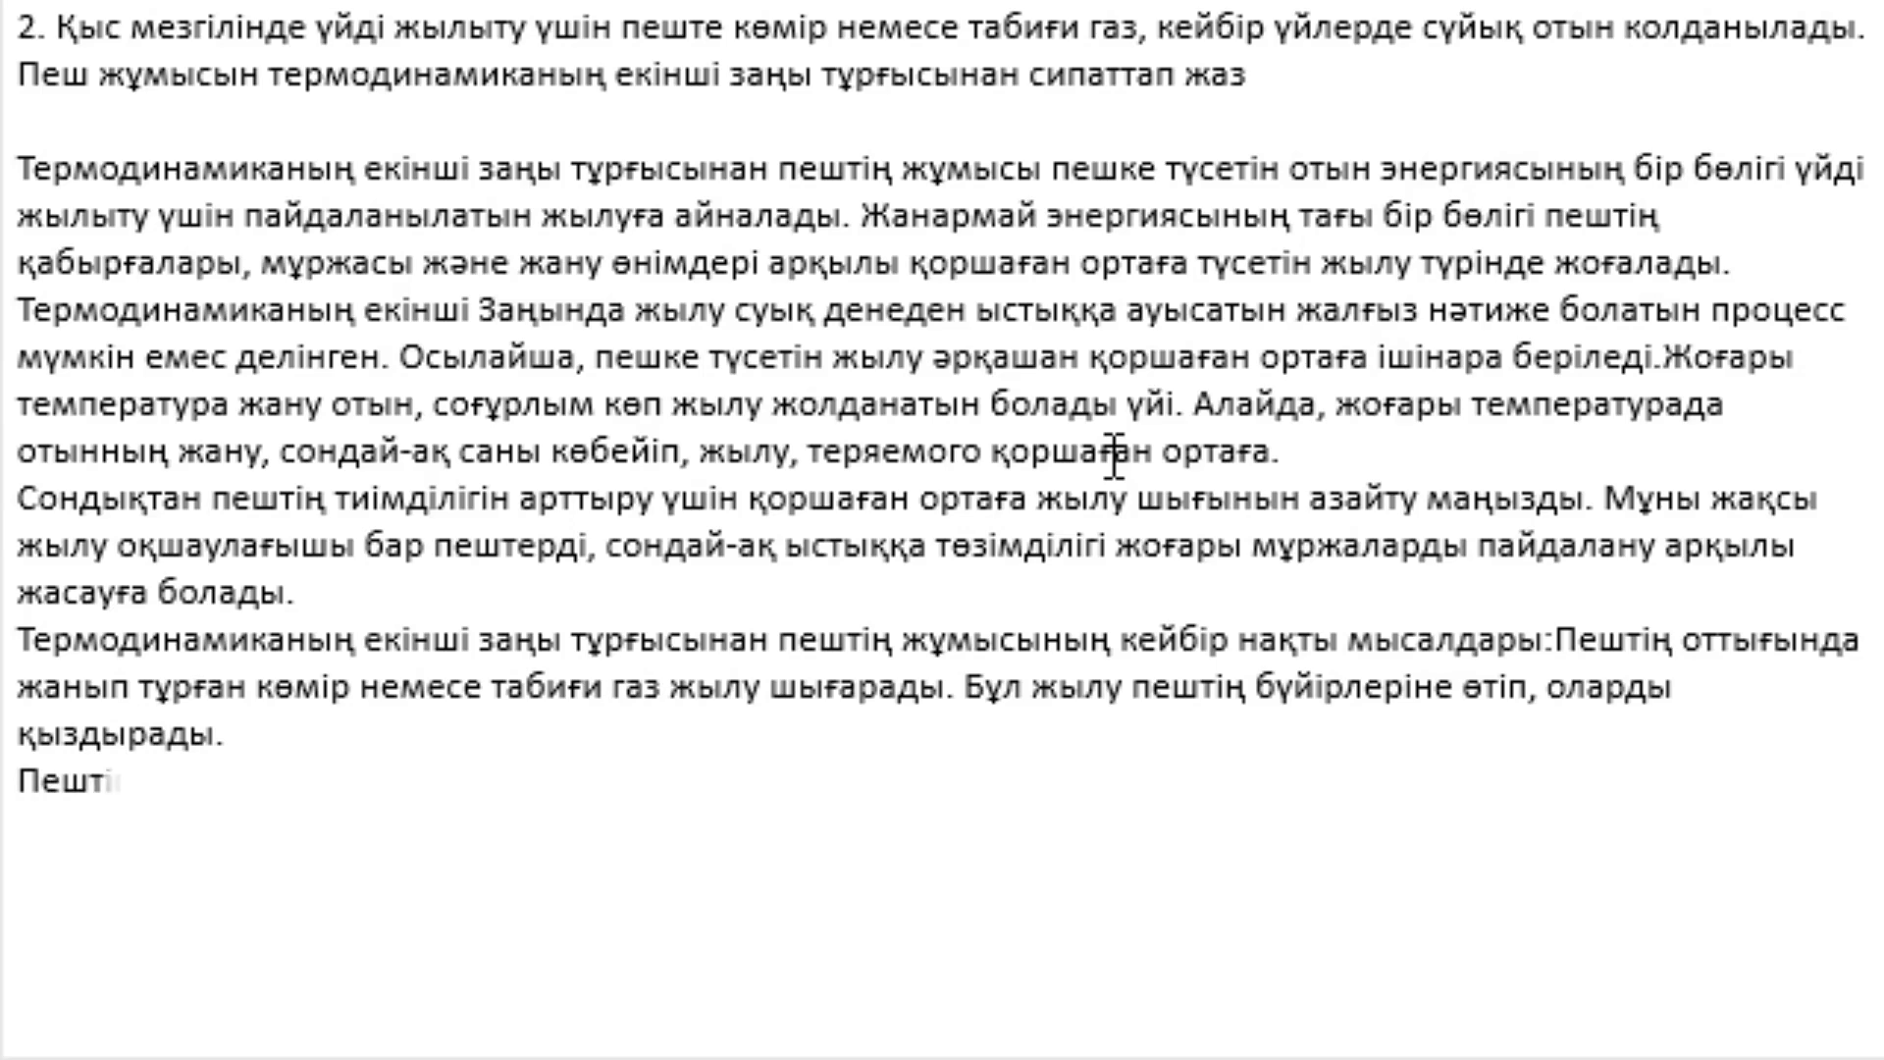
pyautogui.write('ң қыздырылғ')
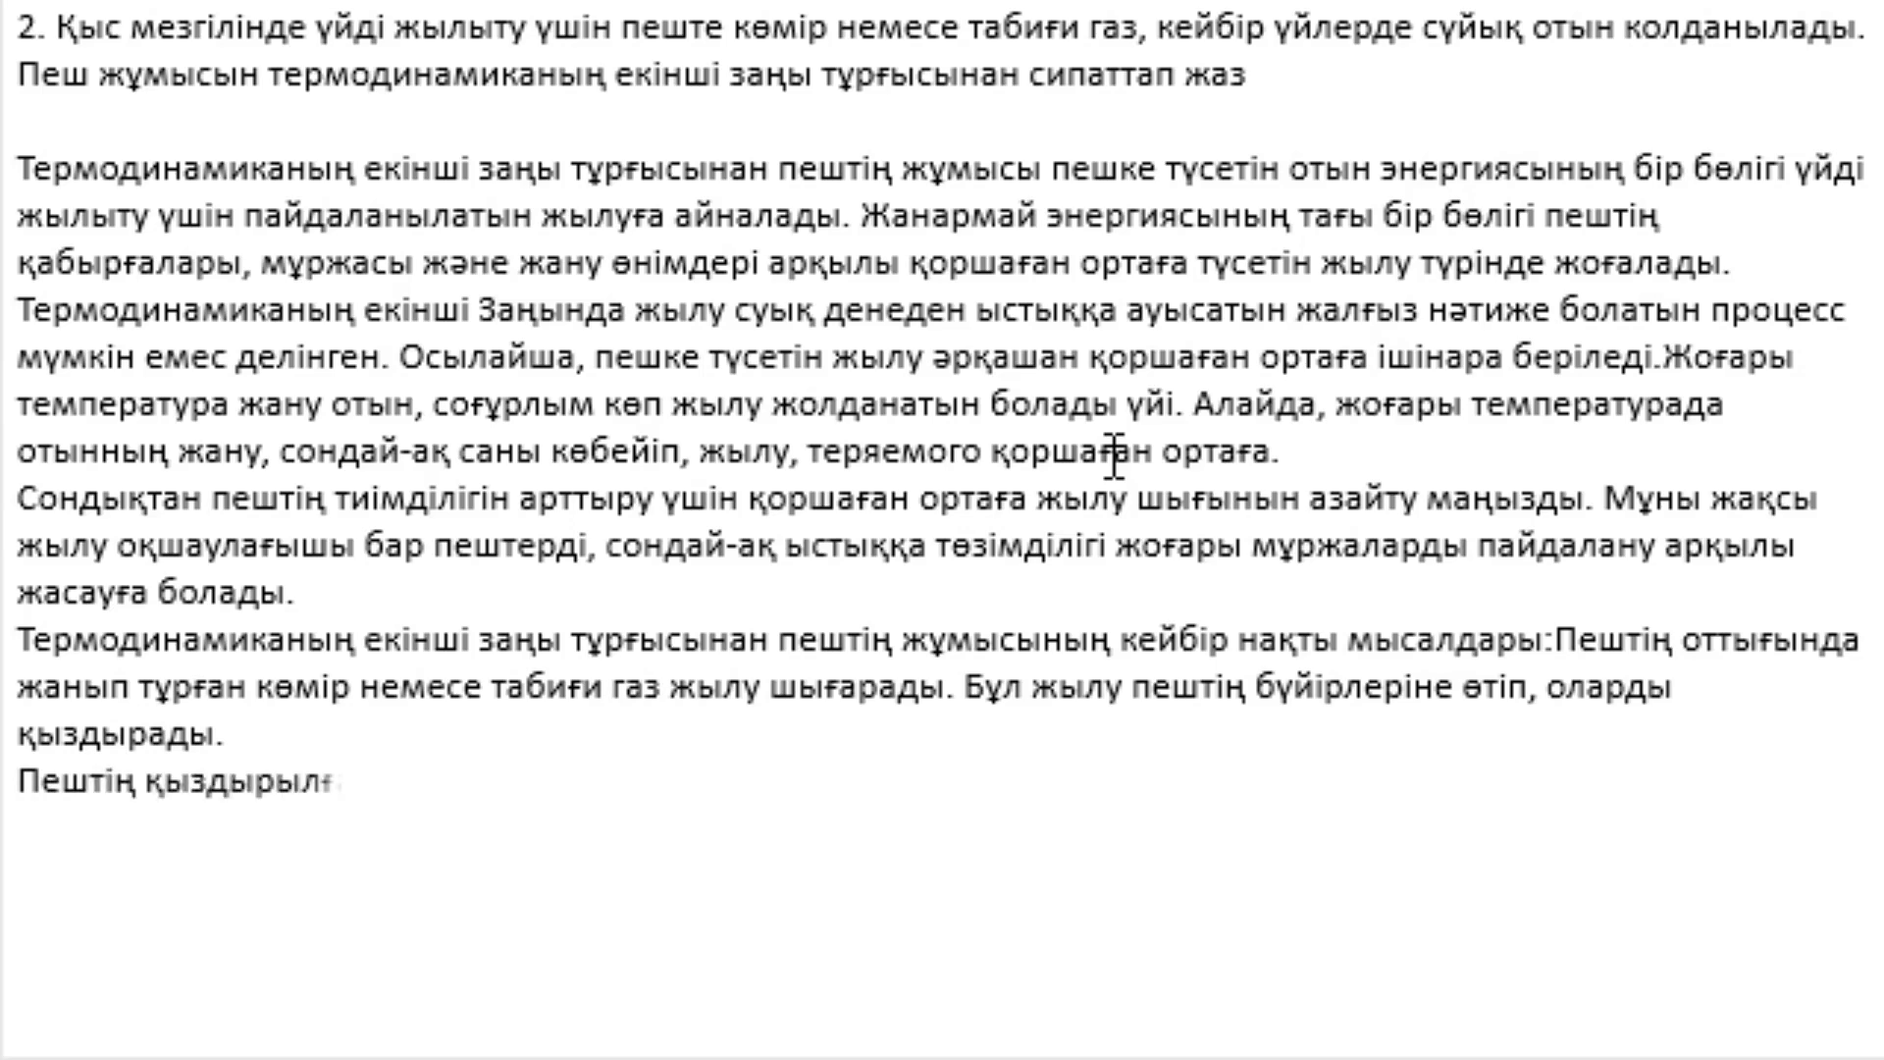
pyautogui.write('ан қабырғал')
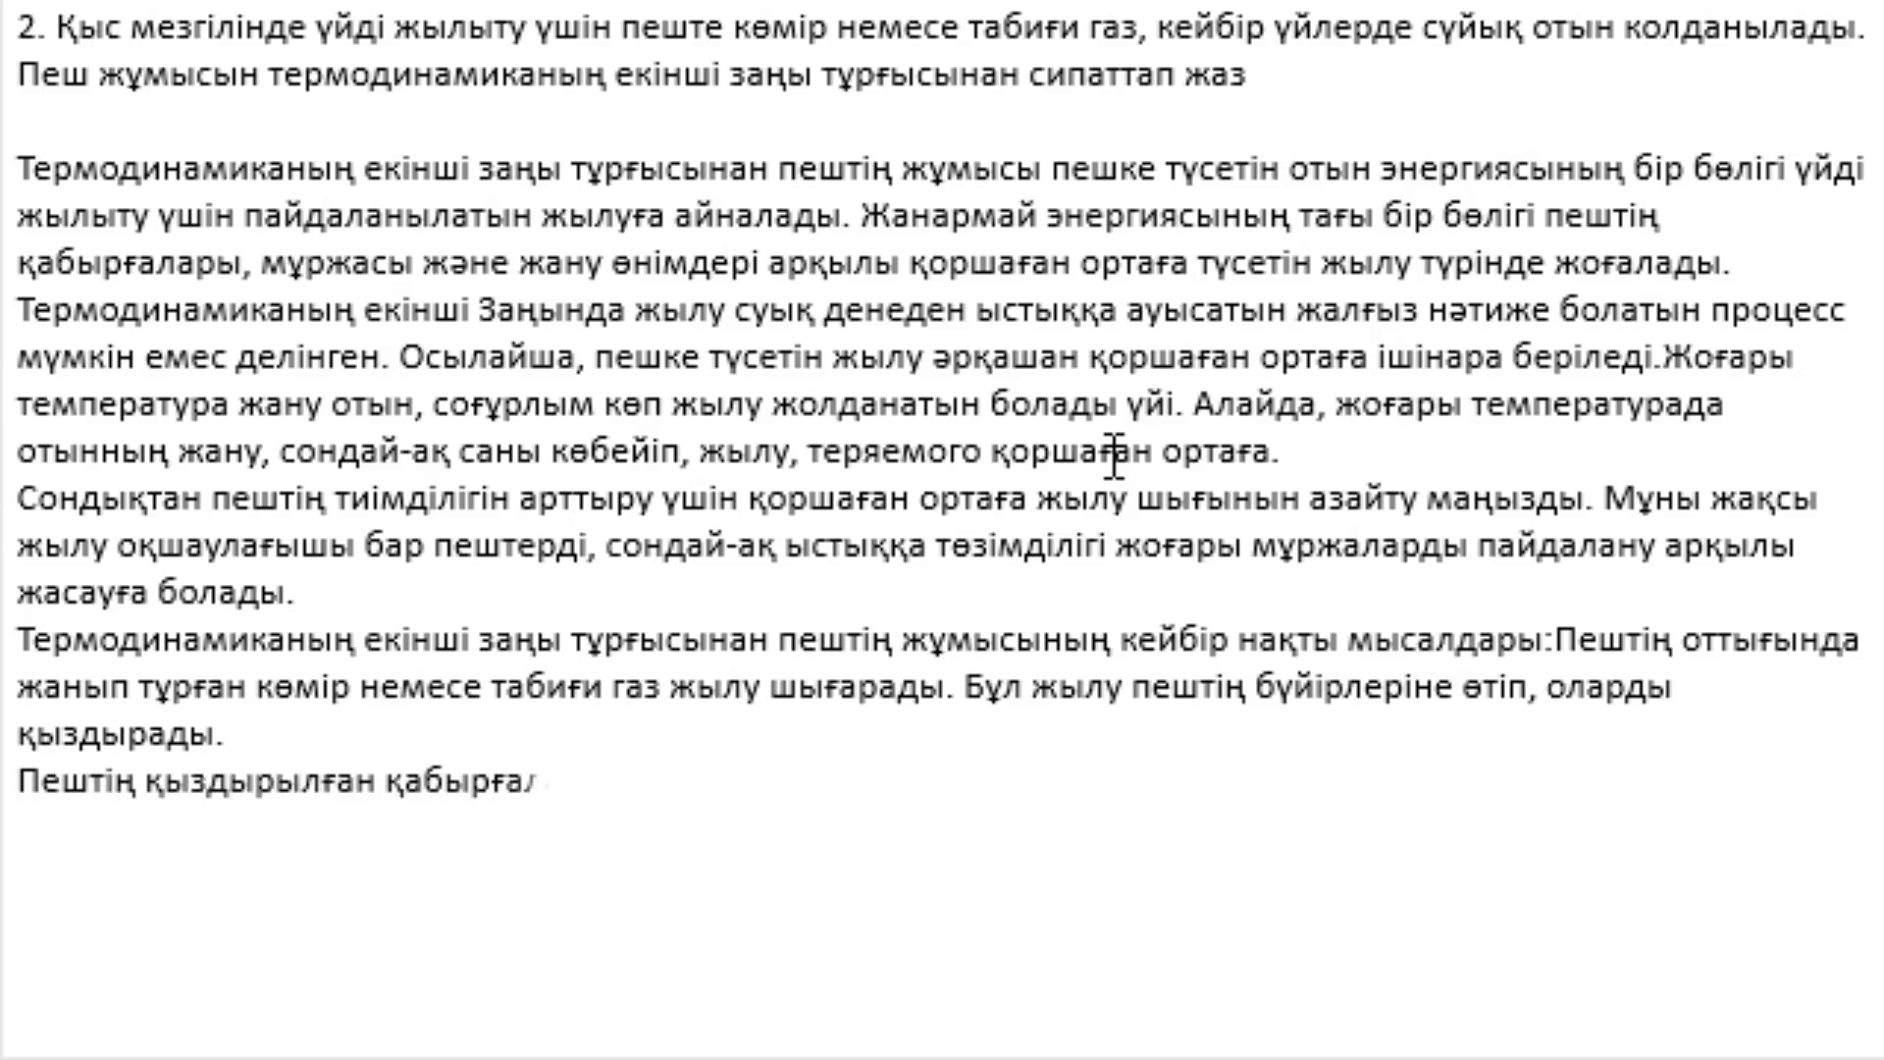
pyautogui.write('ары бөлмеде')
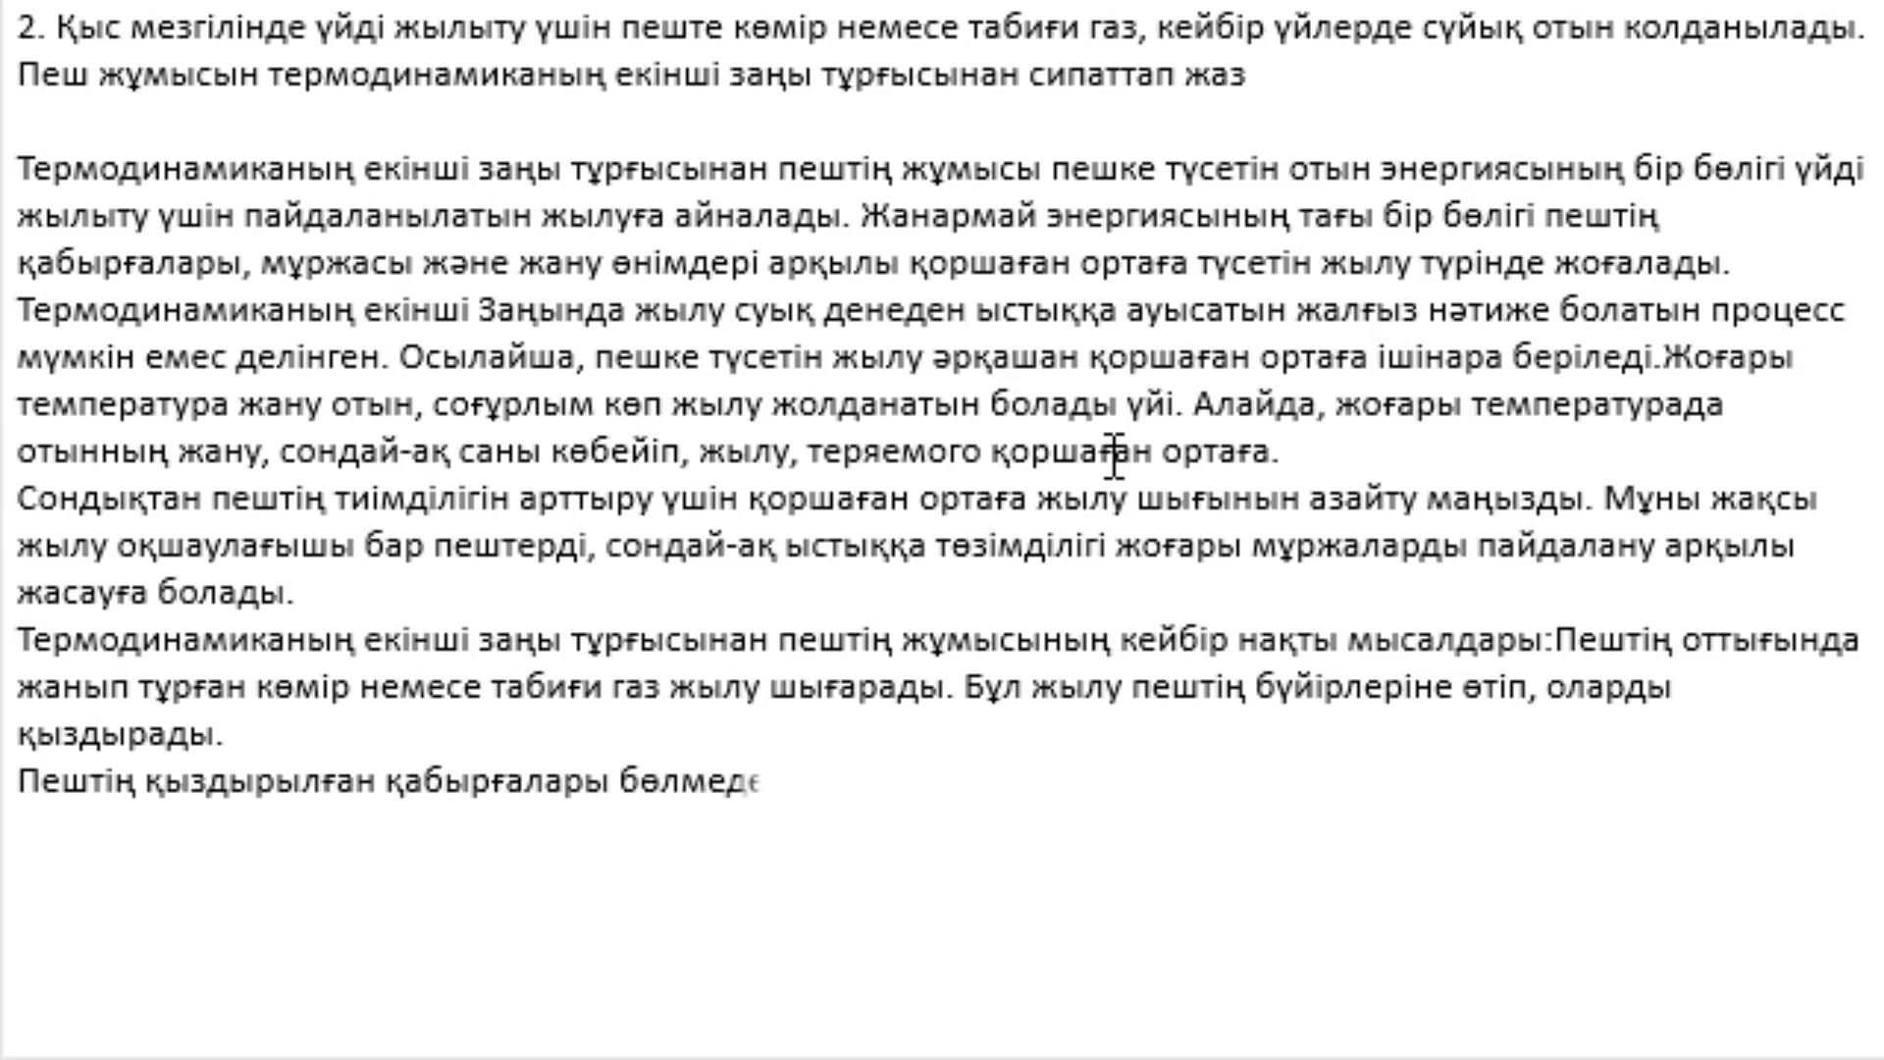
pyautogui.write('гі ауаға жыл')
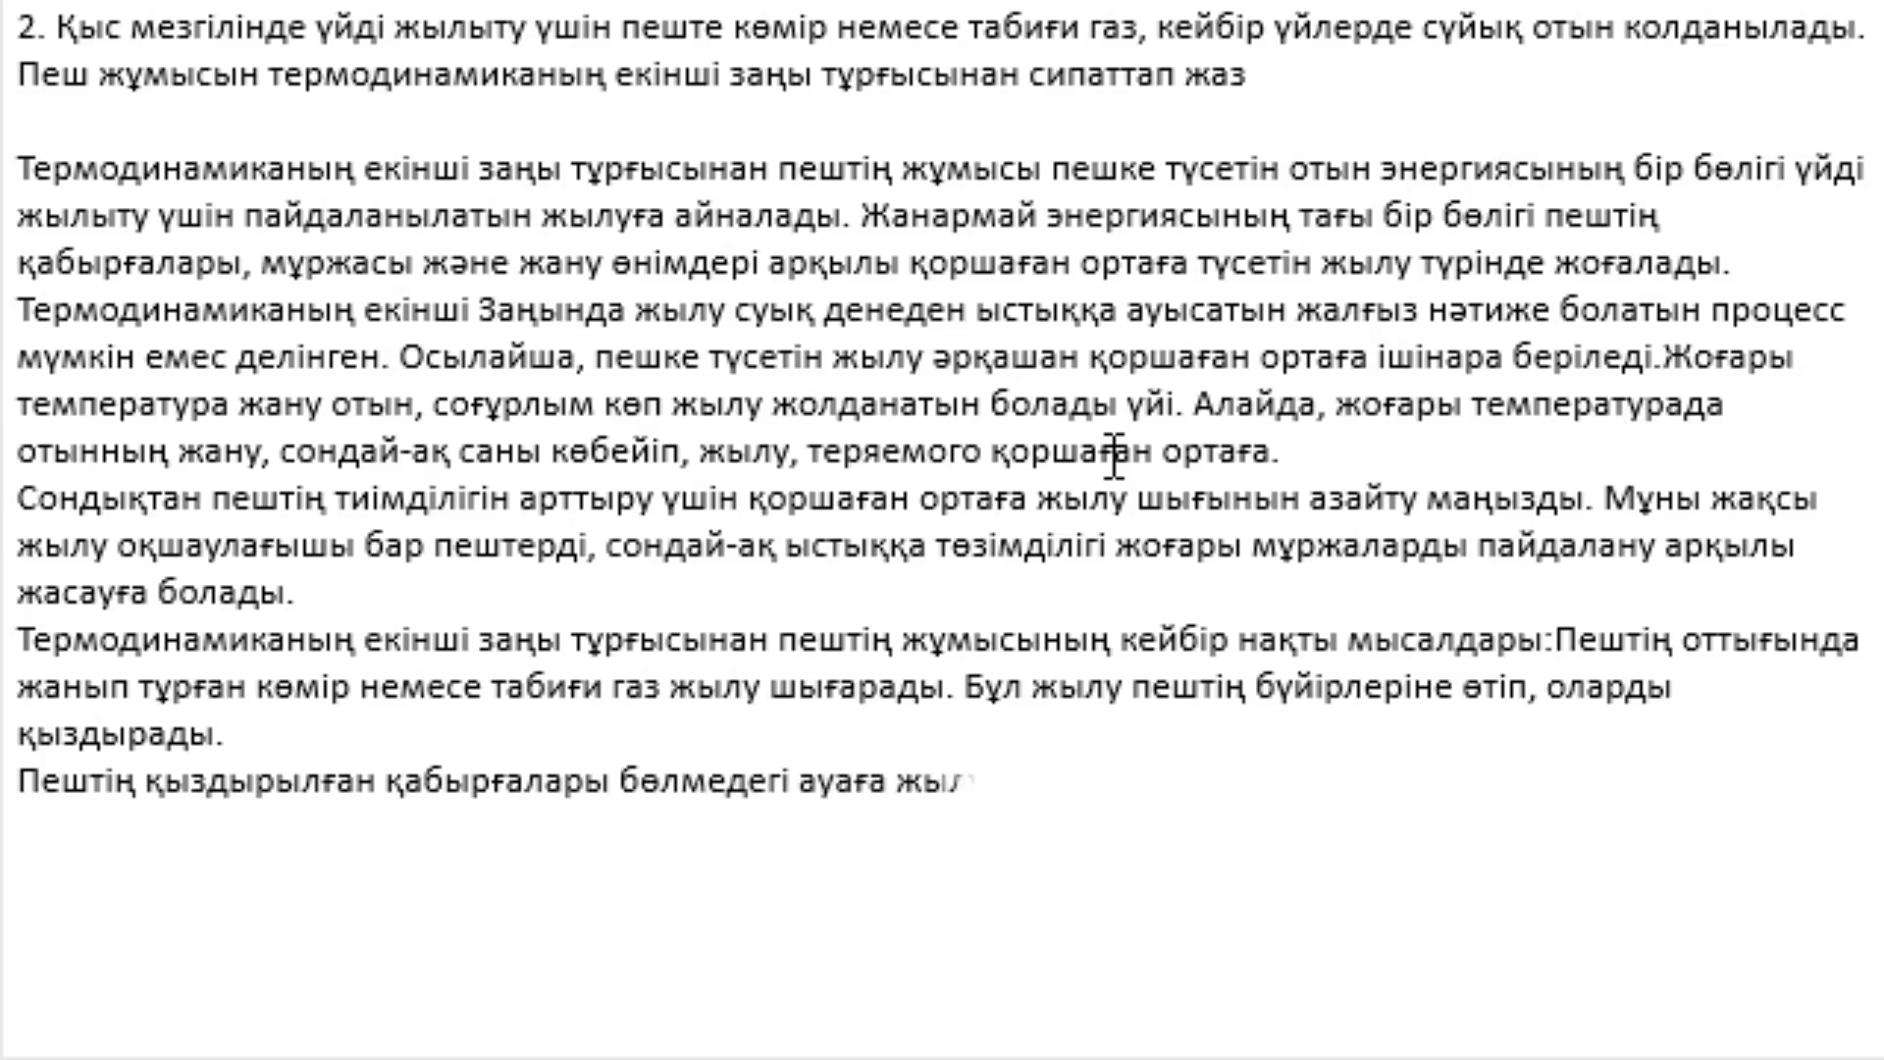
pyautogui.write('у береді. Бұ')
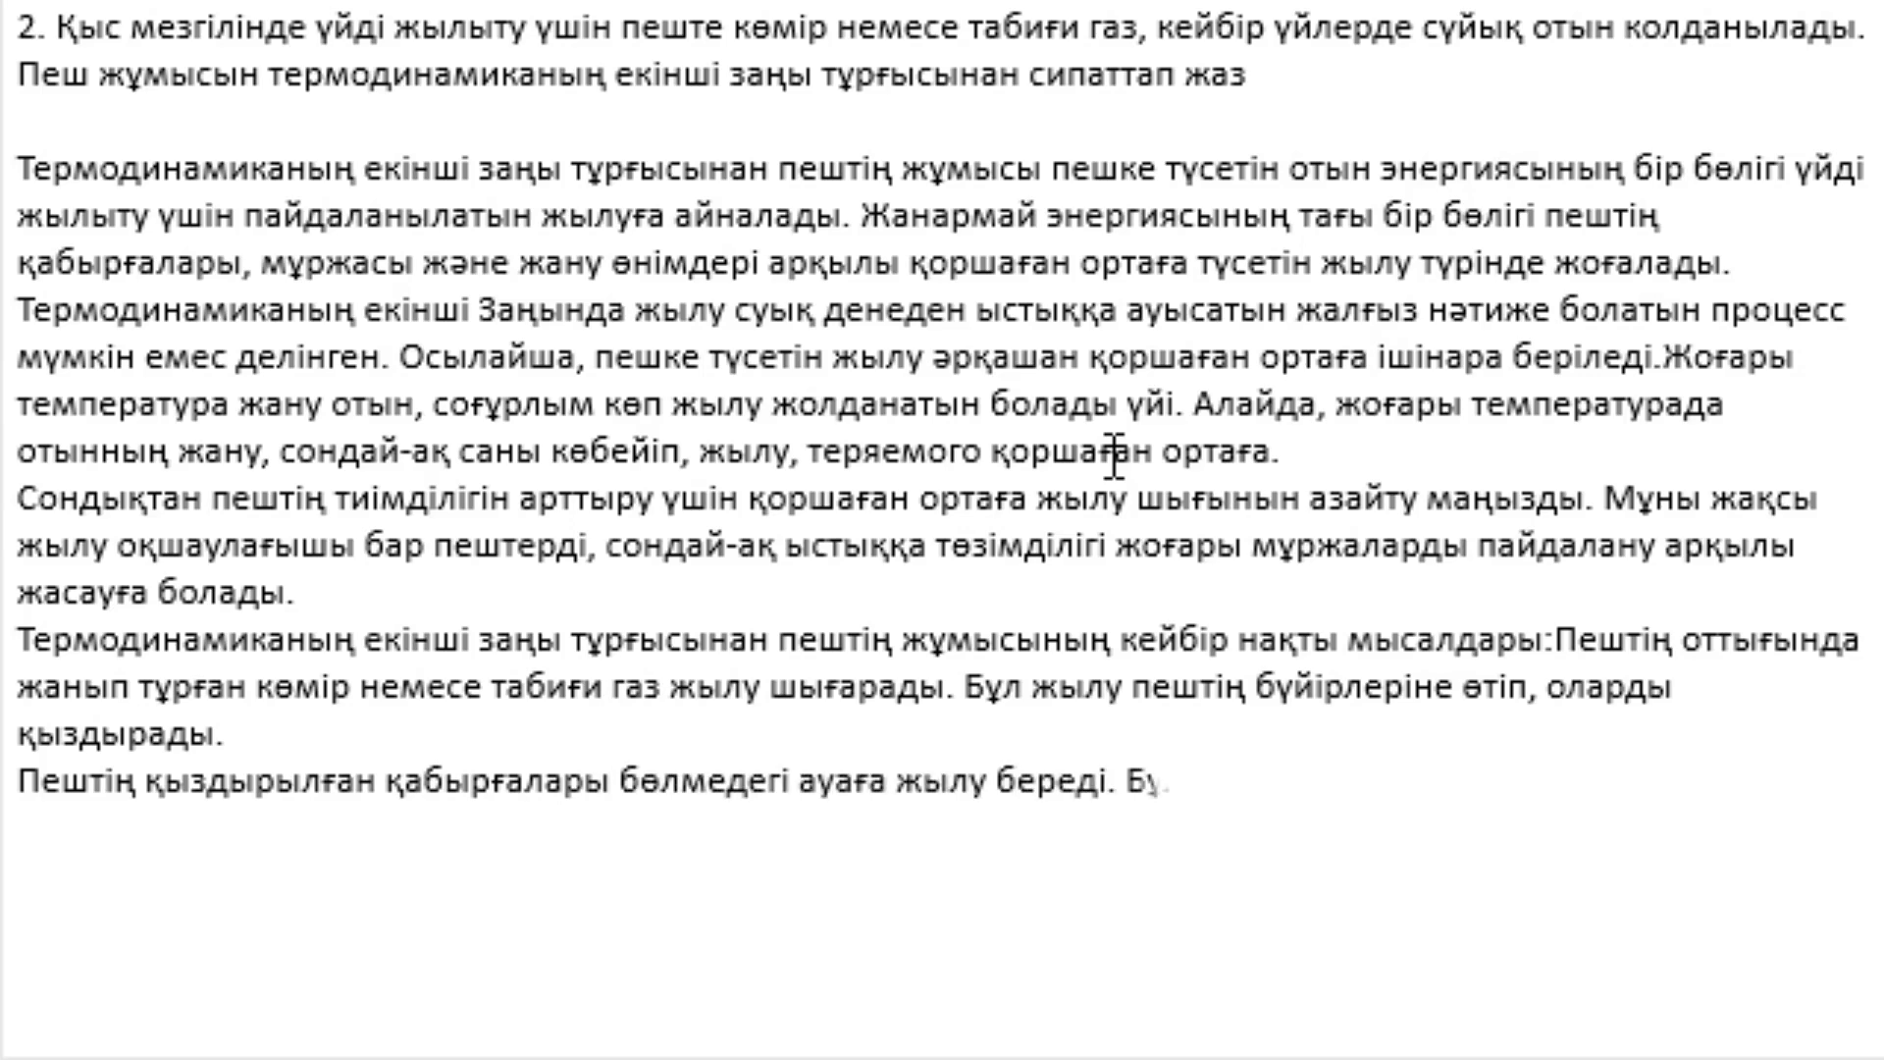
pyautogui.write('л жылу үйді ж')
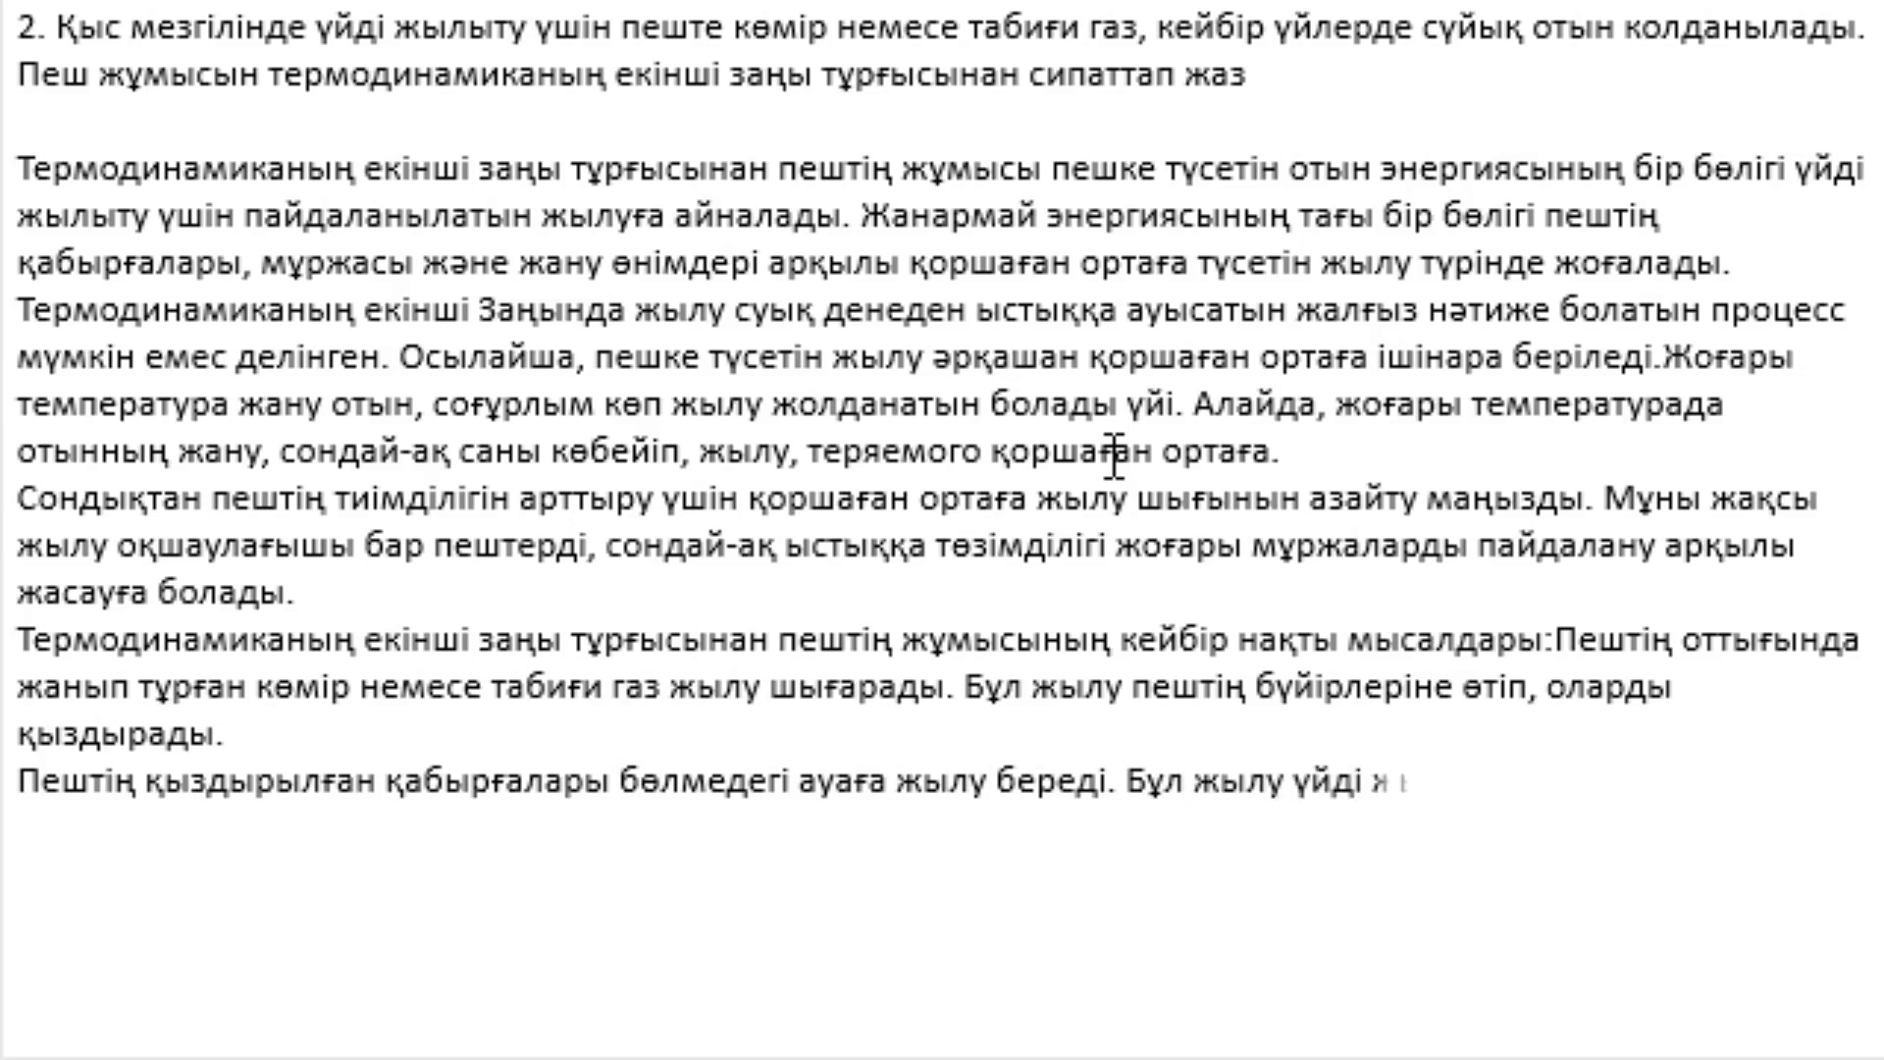
pyautogui.write('ылыту үшін қ')
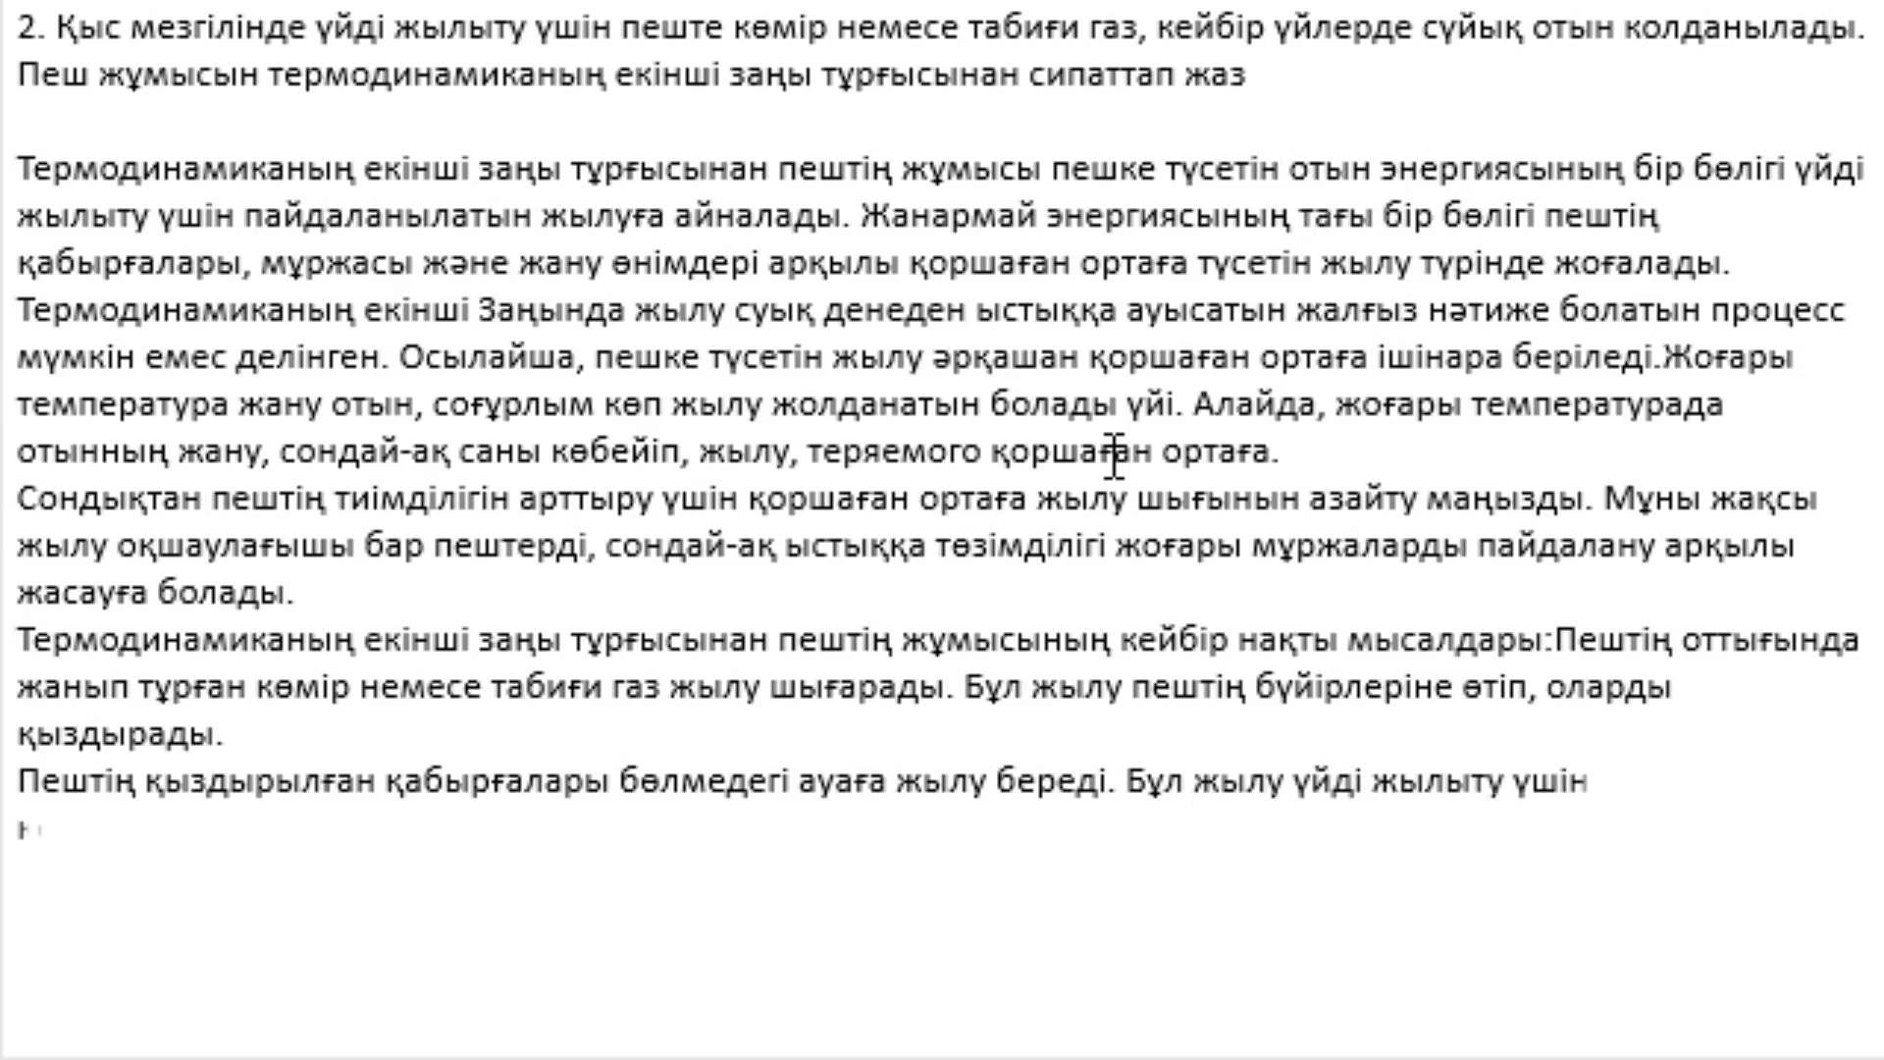
pyautogui.write('олданылады')
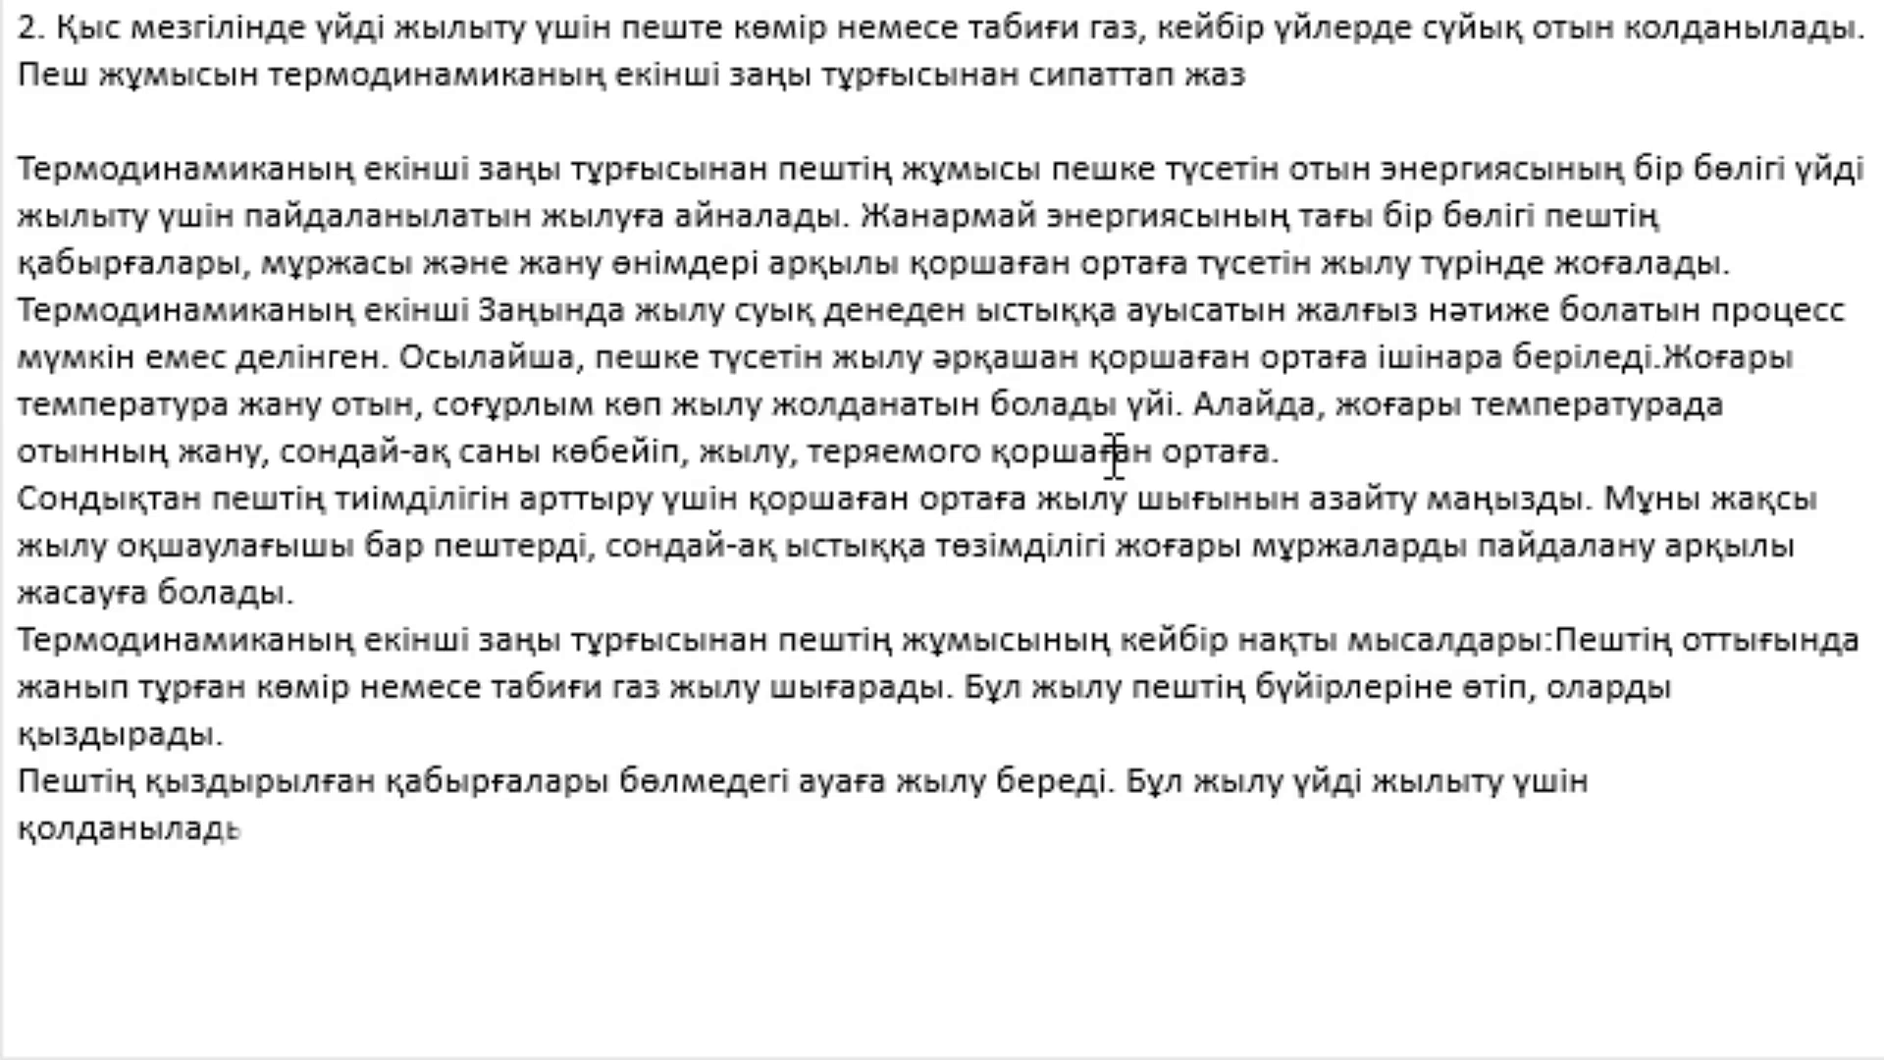
pyautogui.write('.Жанармай ж')
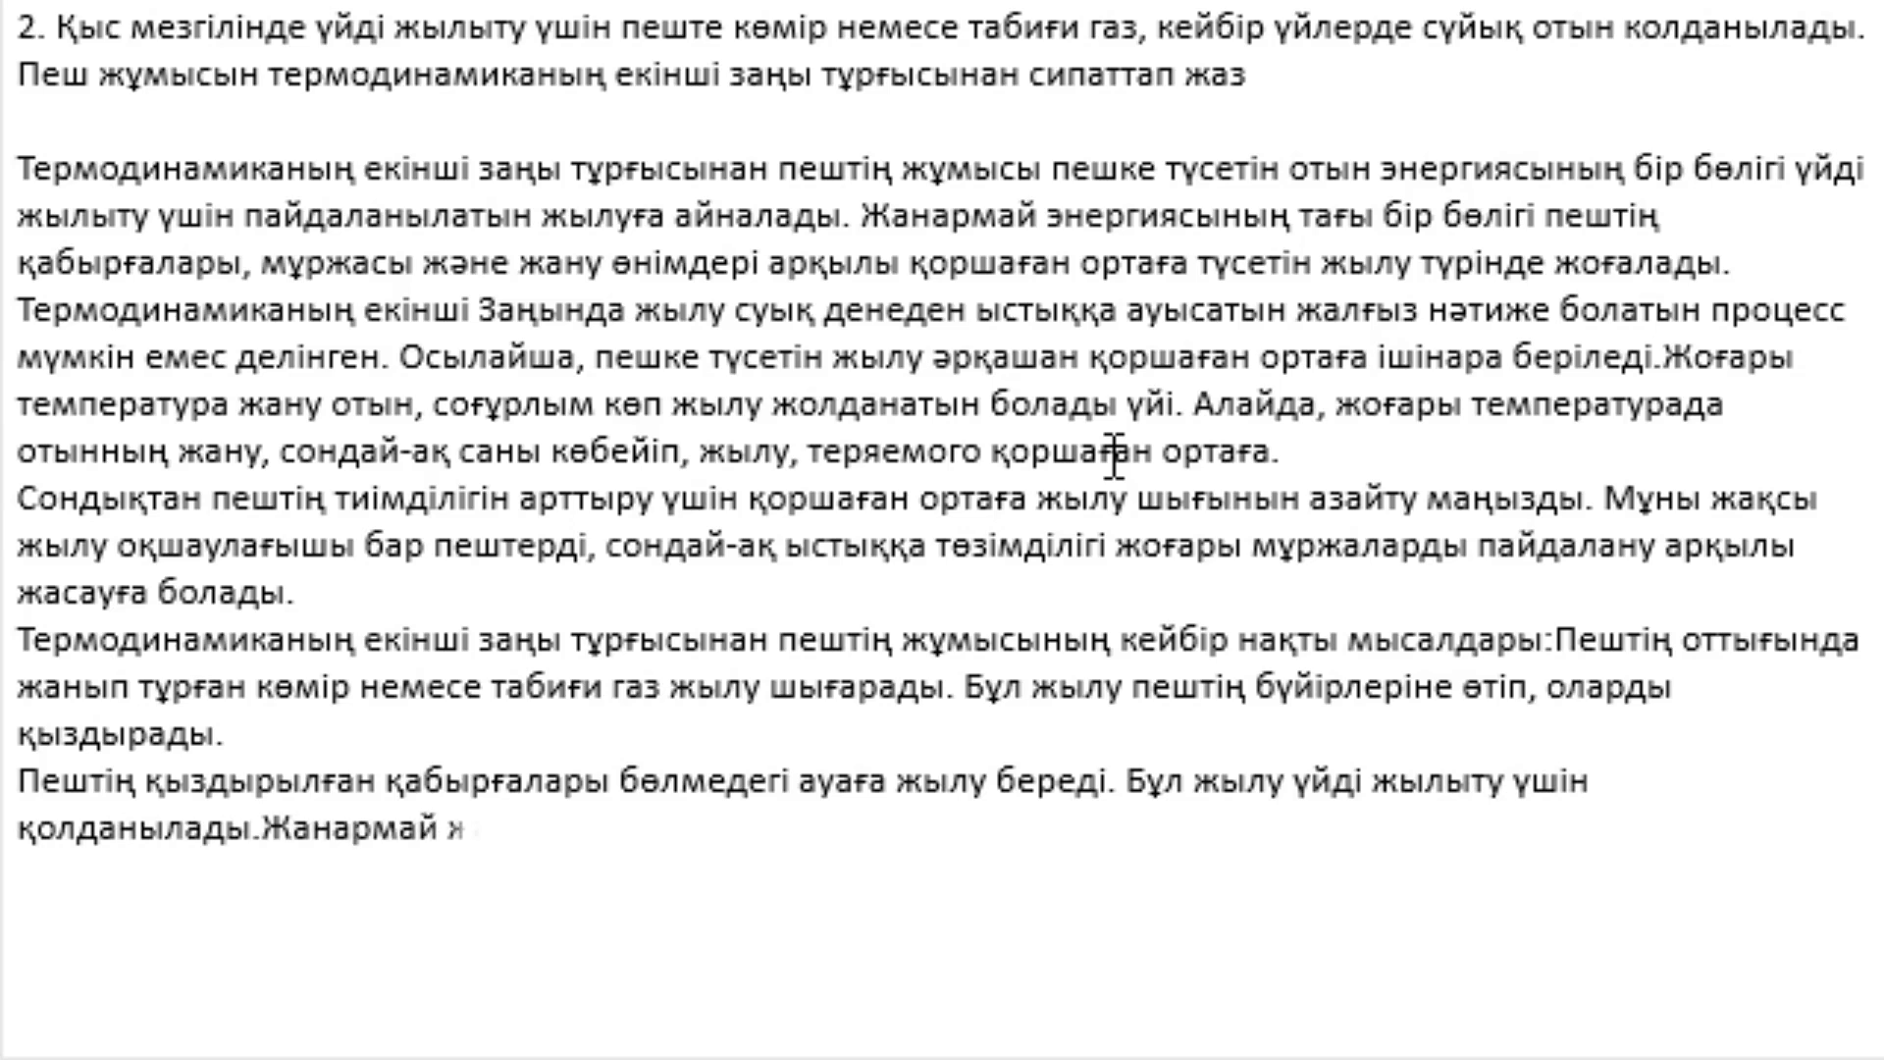
pyautogui.write('анған кезде')
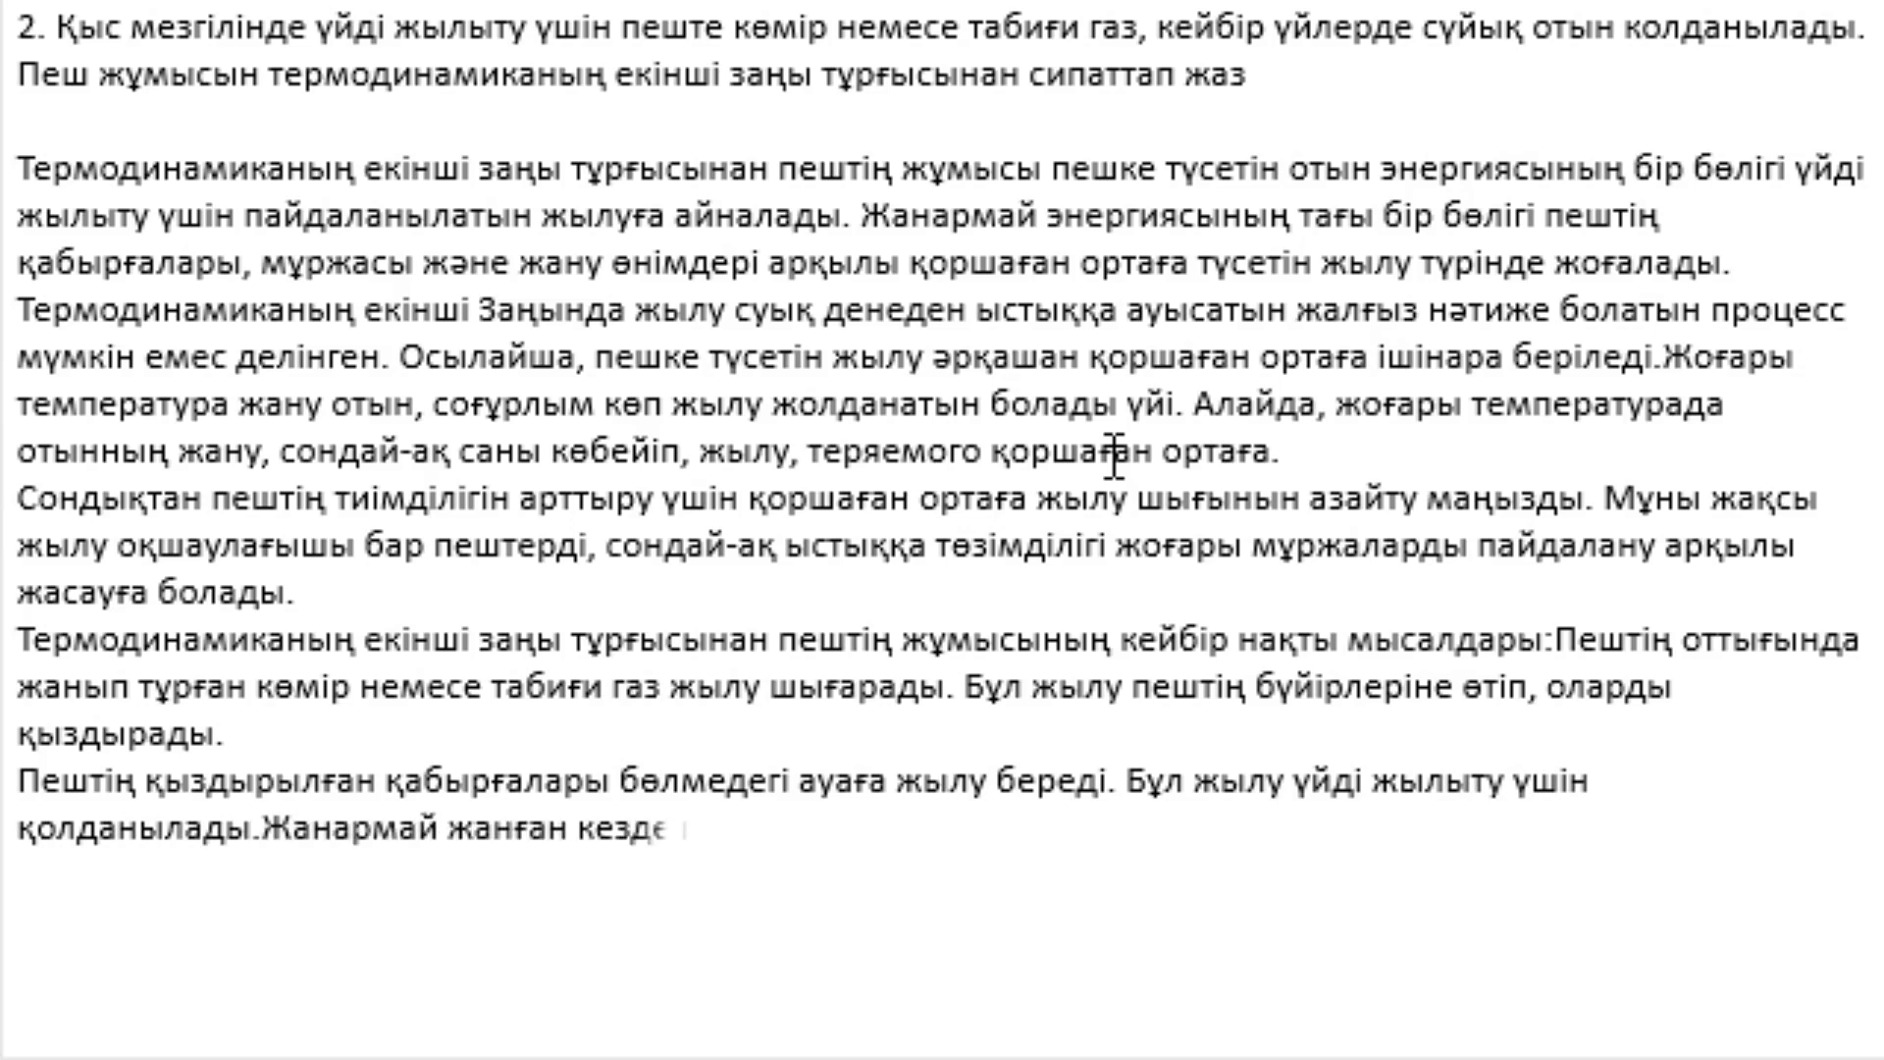
pyautogui.write(' пайда бол')
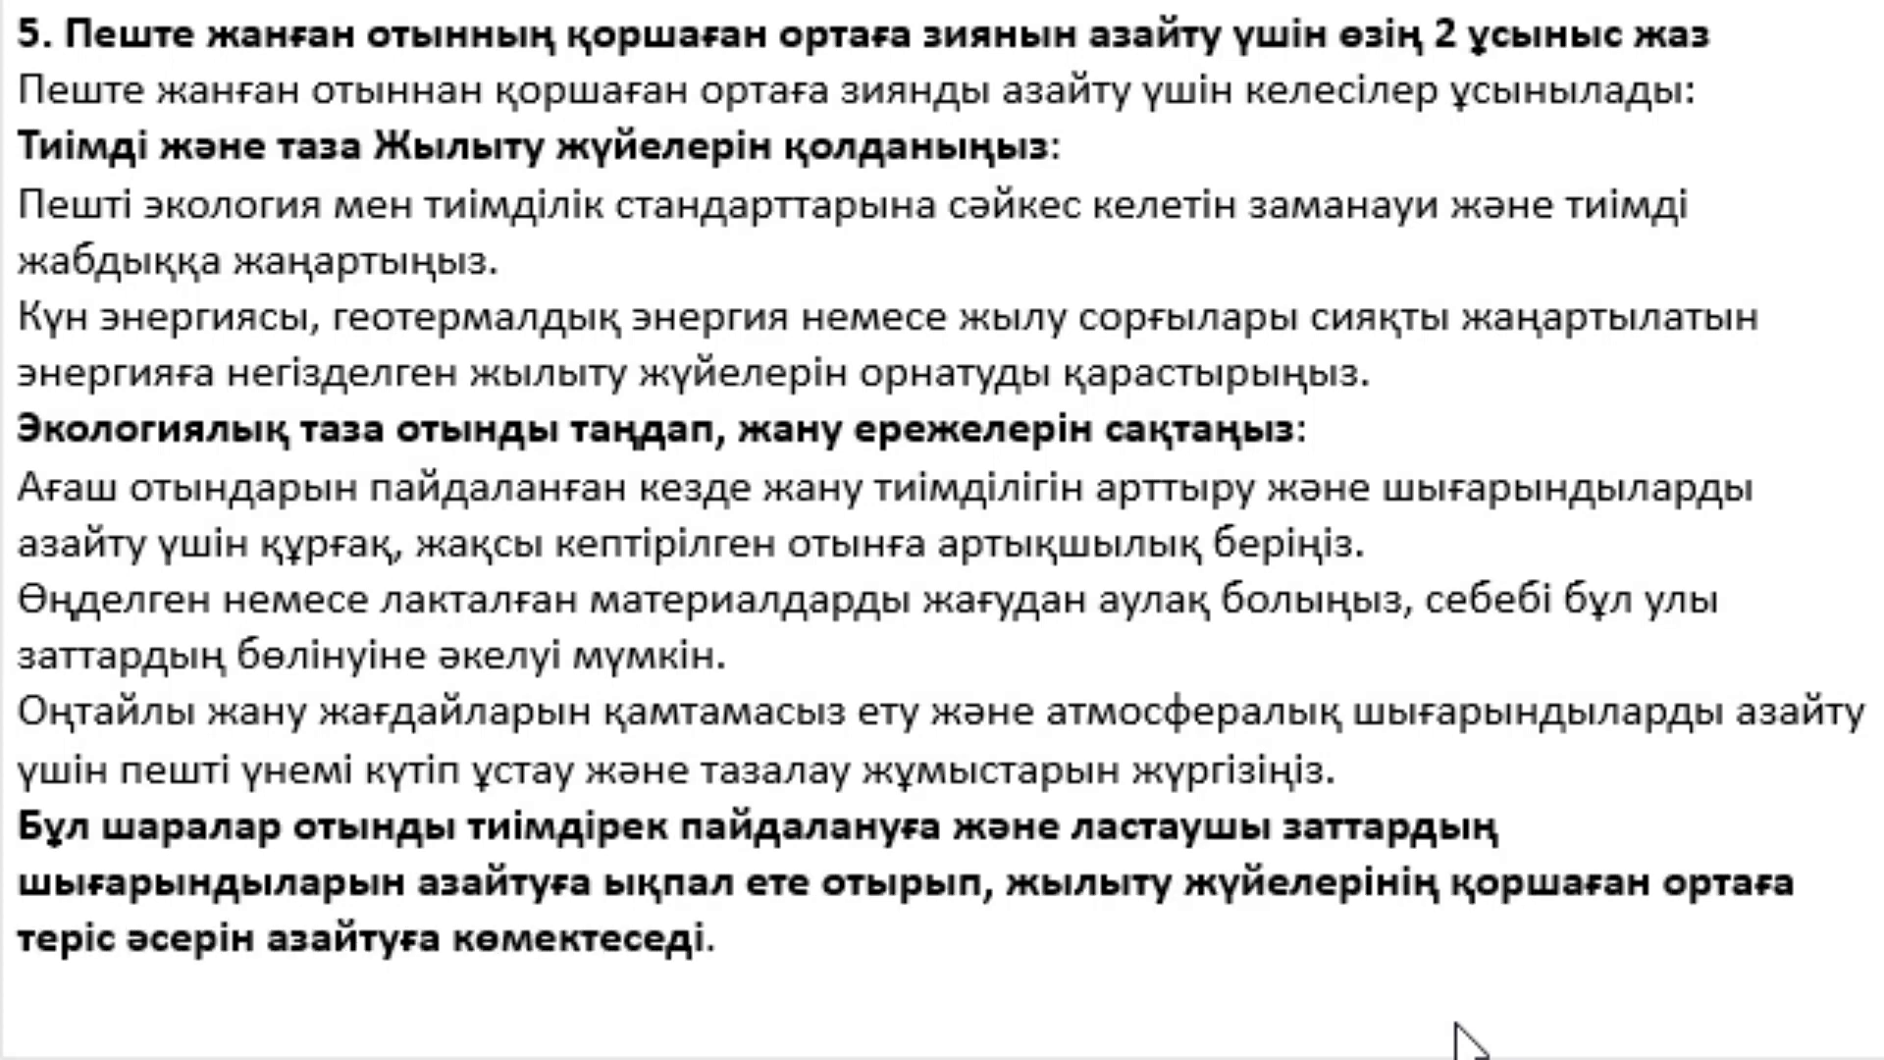
# Step: Clear the content with select-all and Delete to get a blank page for question 6
pyautogui.hotkey('ctrl', 'a')
pyautogui.press('Delete')
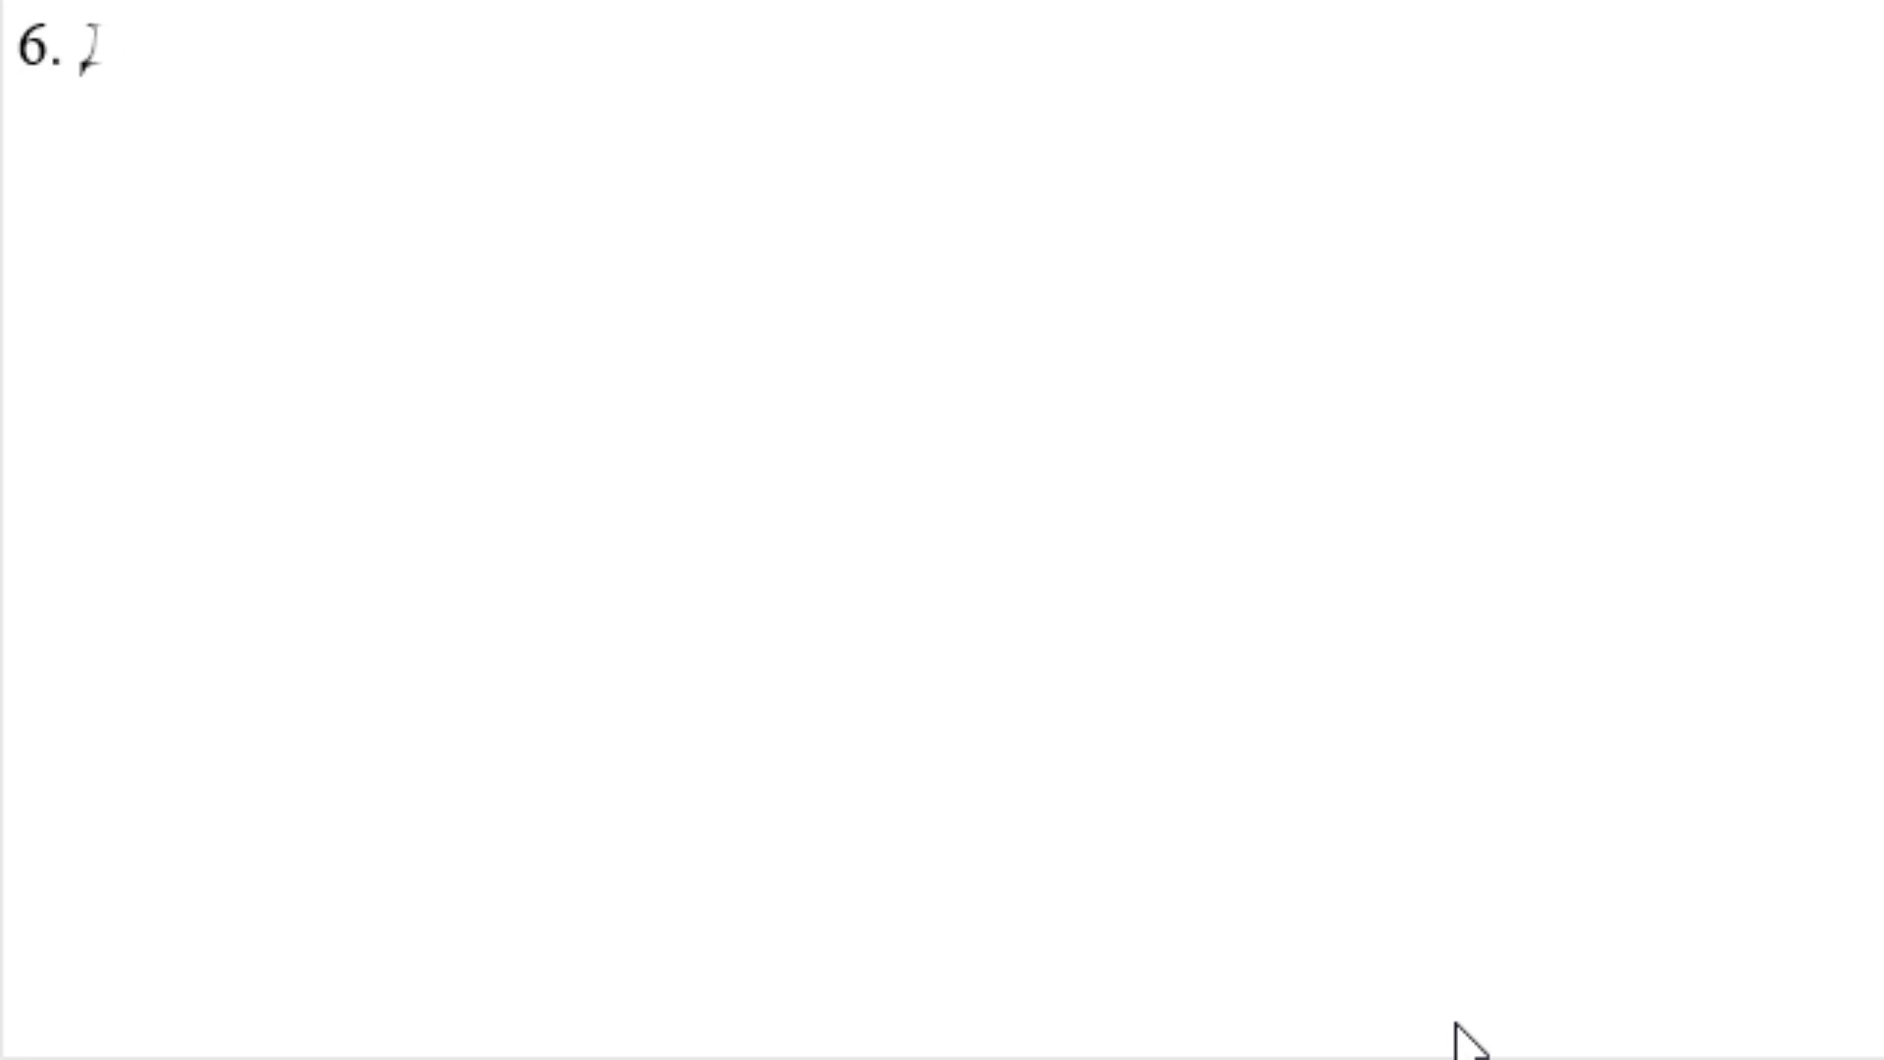